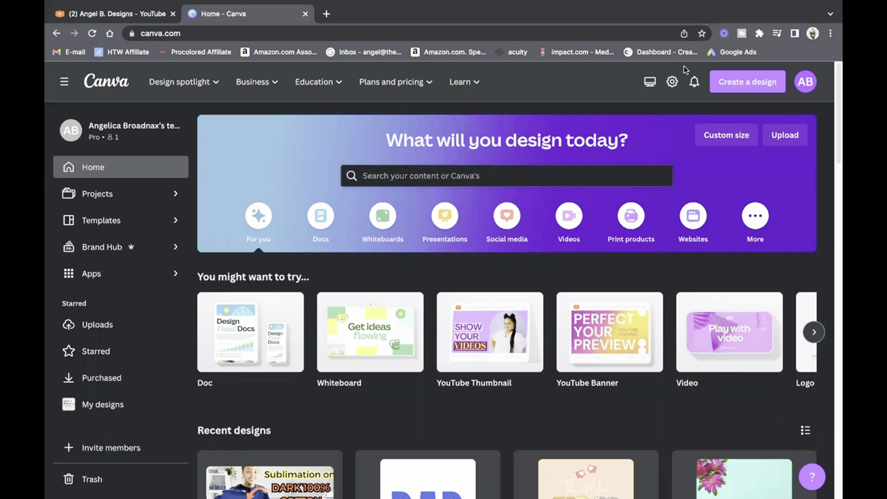
# Step: Open the Canva Pro plan overview page and accept all cookies
pyautogui.moveTo(425, 83)
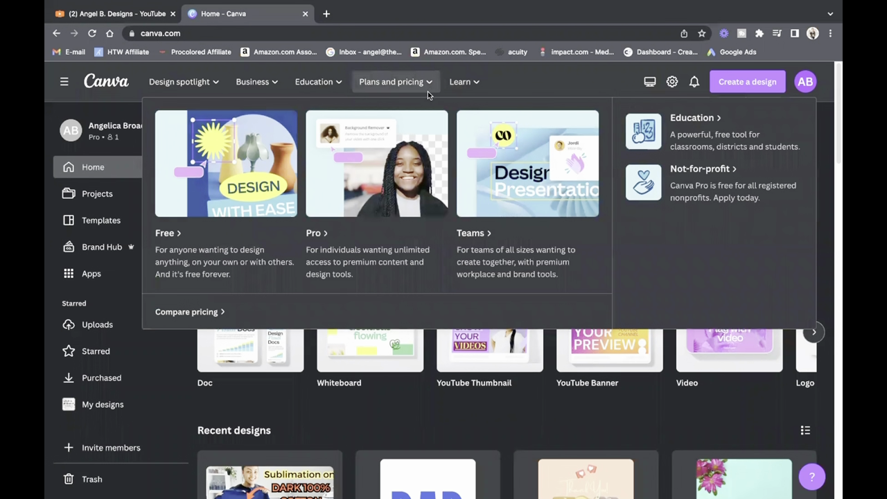
pyautogui.click(390, 192)
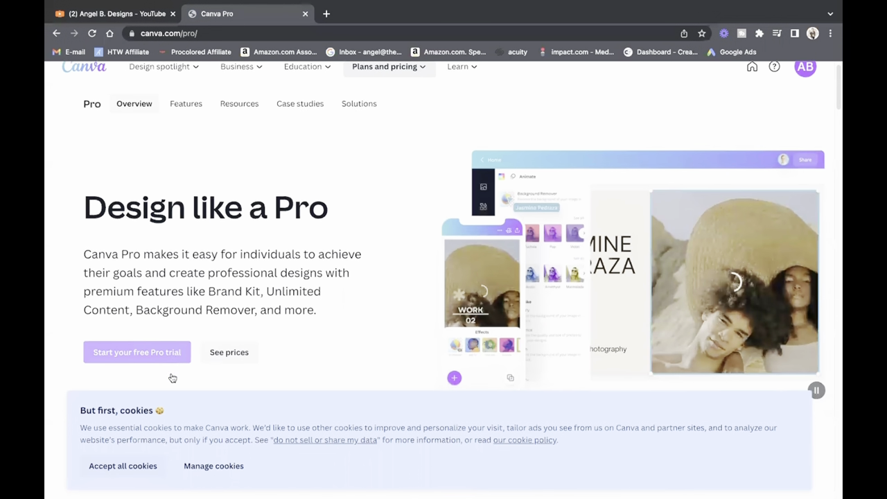
pyautogui.scroll(-3, 171, 376)
pyautogui.click(123, 466)
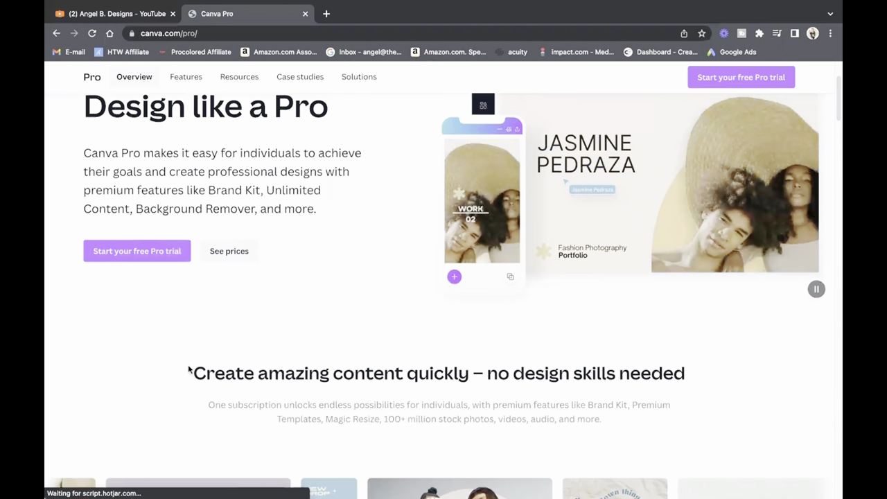
# Step: Check the free Pro trial offer, and examine the yearly prices and features of the Canva Free and Canva Pro plans
pyautogui.click(143, 252)
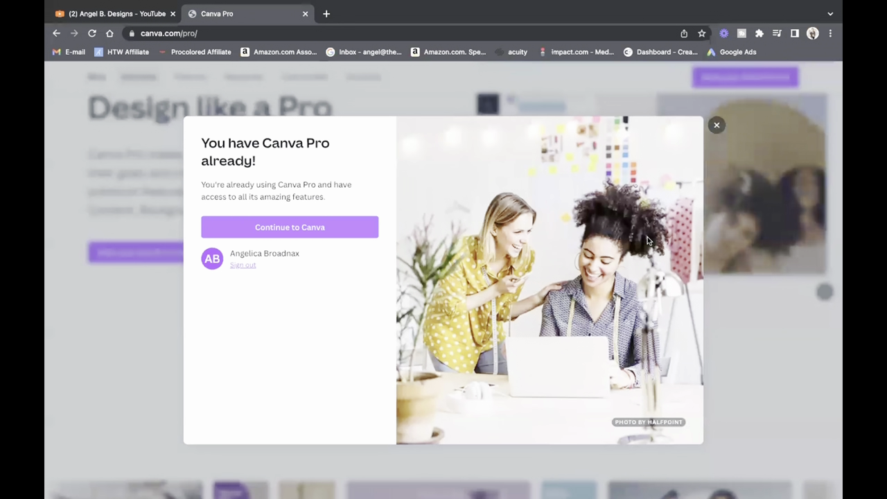
pyautogui.click(717, 125)
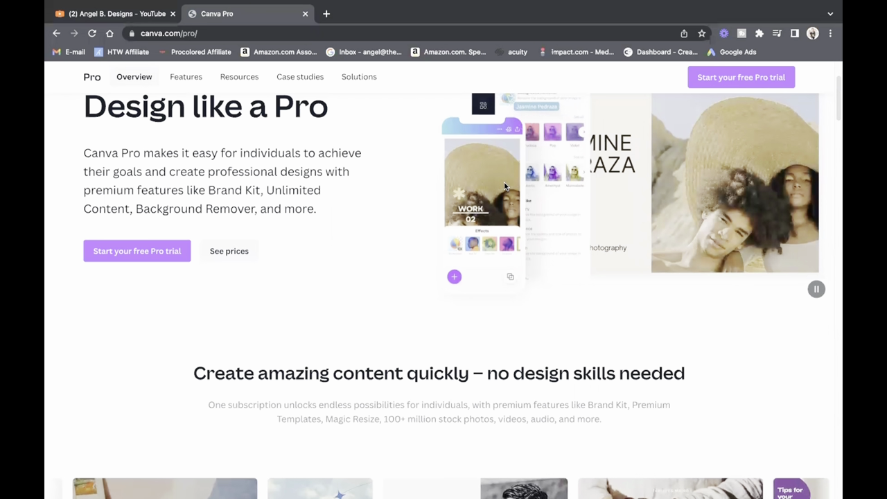
pyautogui.click(251, 255)
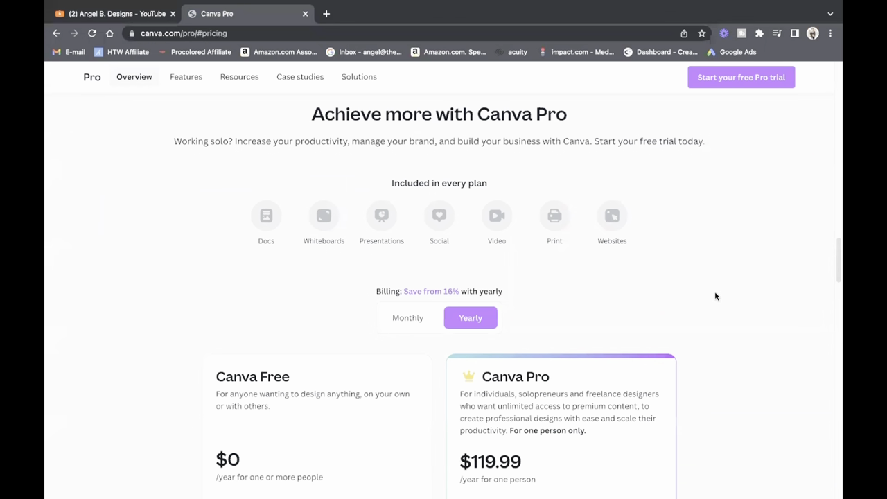
pyautogui.scroll(-2, 714, 295)
pyautogui.scroll(-1, 717, 297)
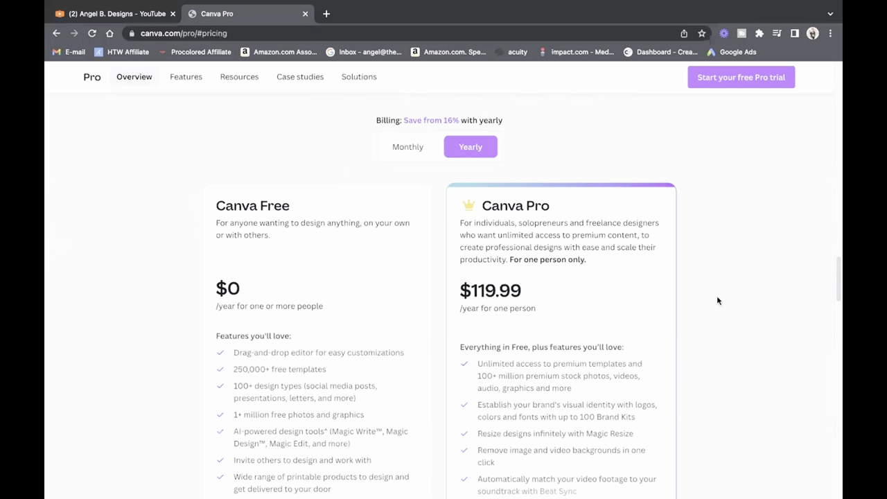
pyautogui.scroll(-1, 715, 305)
pyautogui.scroll(-2, 316, 302)
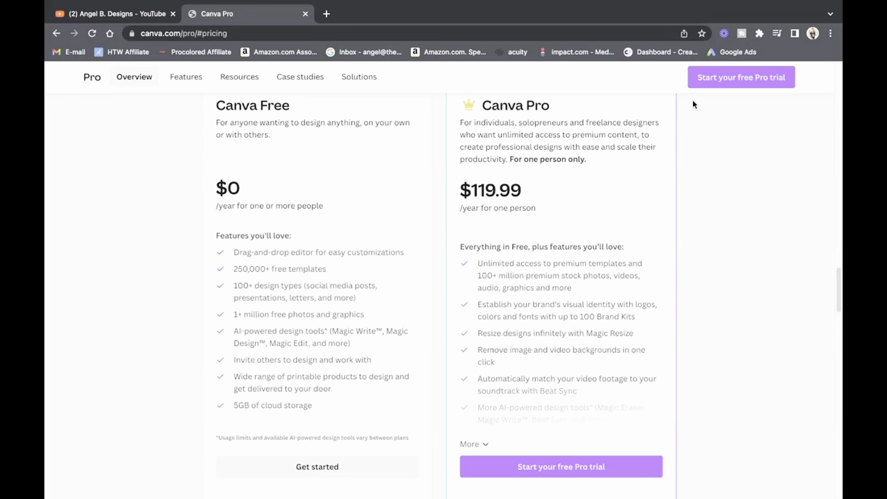
pyautogui.scroll(-5, 721, 159)
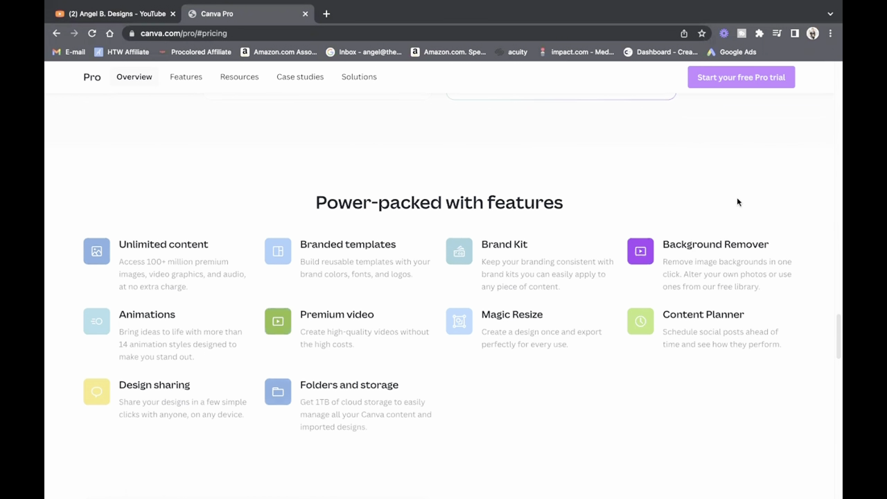
pyautogui.scroll(5, 737, 197)
pyautogui.scroll(1, 736, 204)
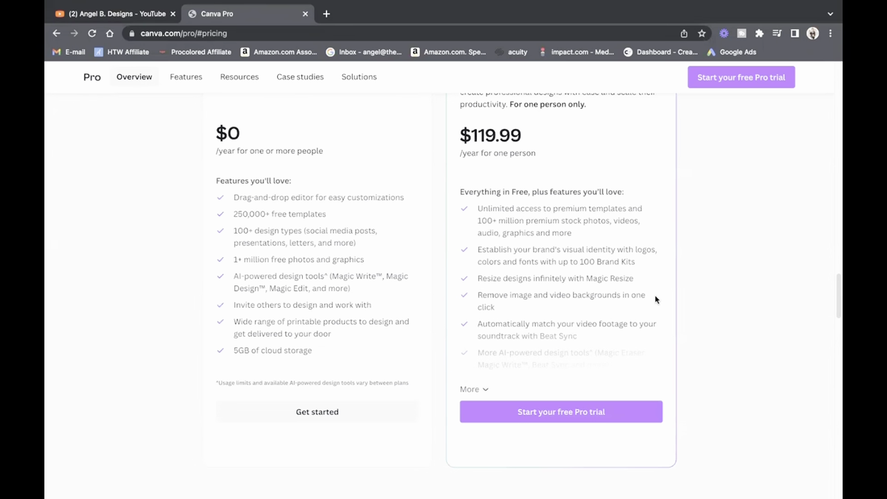
# Step: Check the trial offer on the Canva Pro price card and show the plan prices with Monthly billing
pyautogui.click(615, 416)
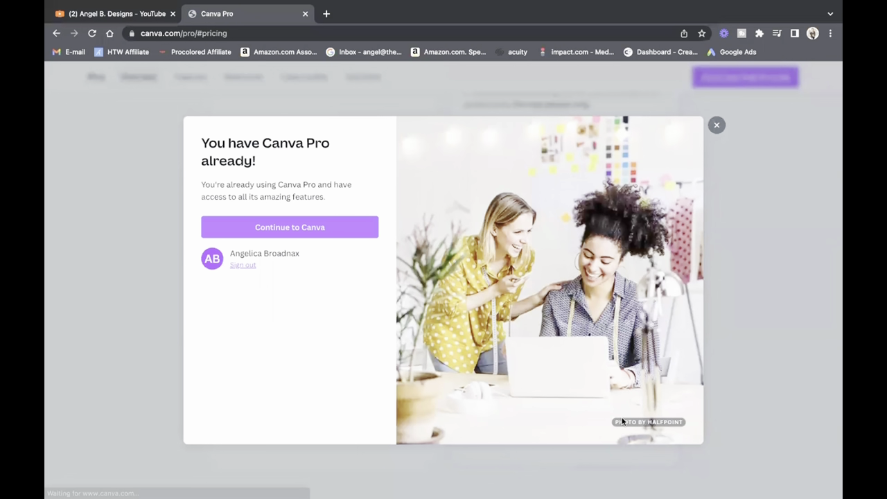
pyautogui.click(716, 126)
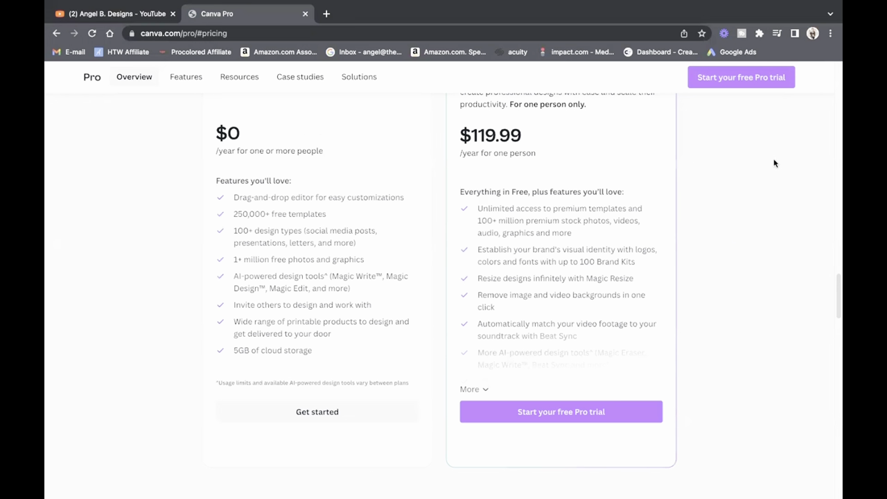
pyautogui.scroll(-1, 770, 168)
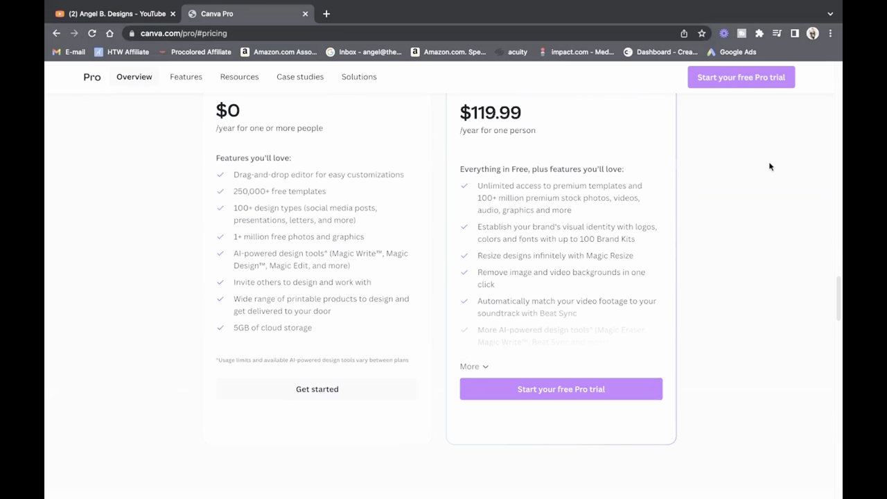
pyautogui.scroll(3, 771, 167)
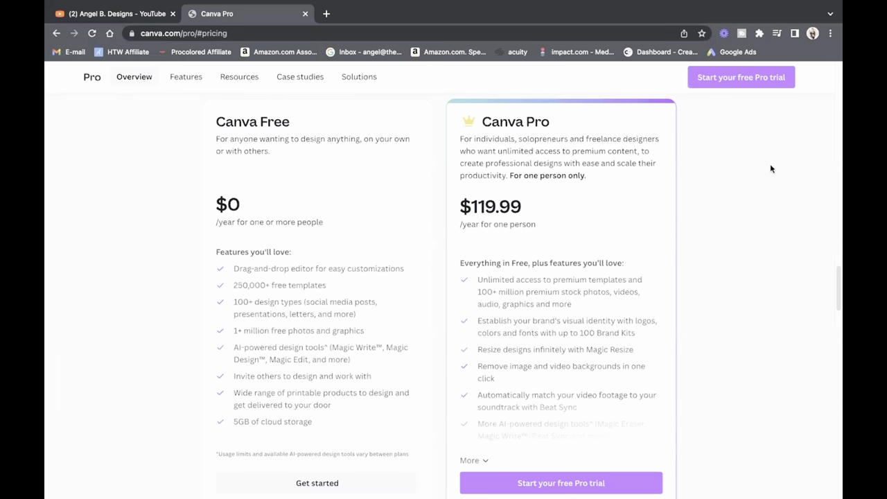
pyautogui.scroll(4, 770, 168)
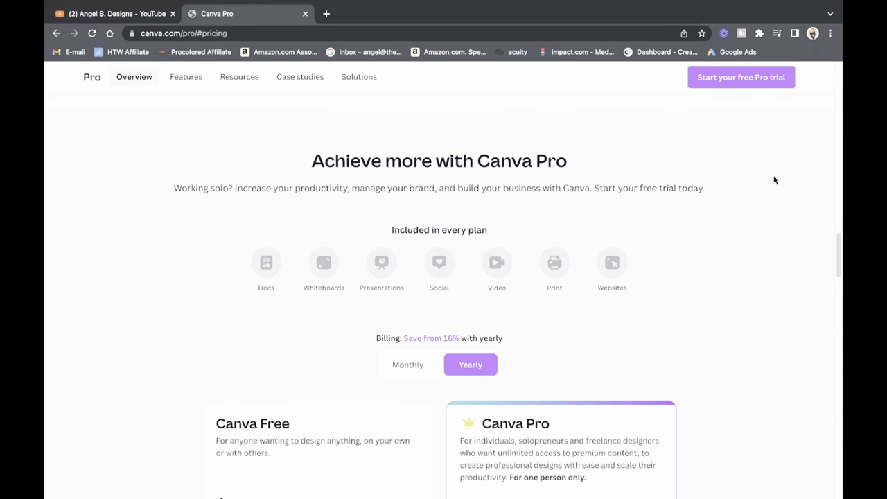
pyautogui.click(407, 365)
pyautogui.scroll(-1, 568, 353)
pyautogui.scroll(-3, 567, 353)
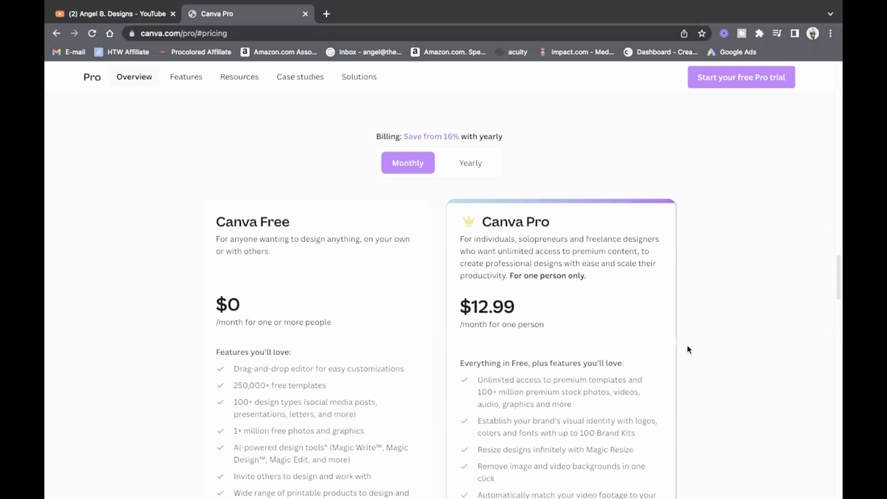
# Step: Minimize the Finder Downloads window on the desktop and return to the Chrome browser
pyautogui.hotkey('ctrl', 'Left')
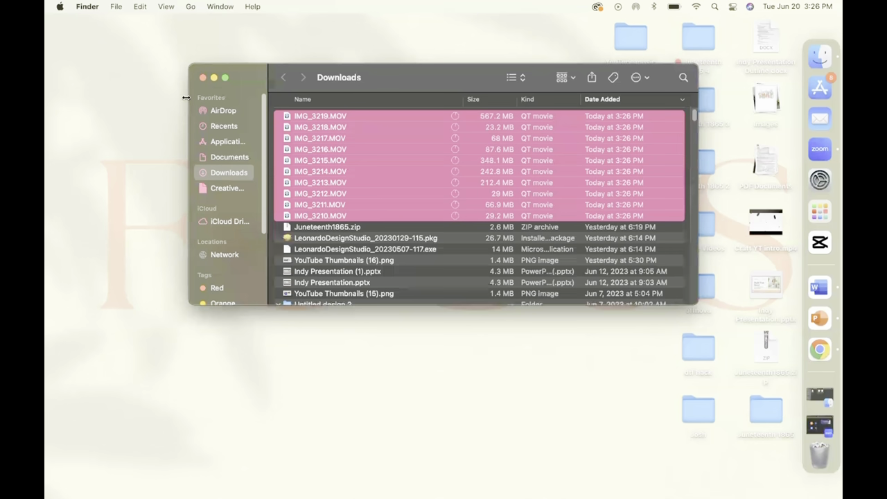
pyautogui.click(214, 78)
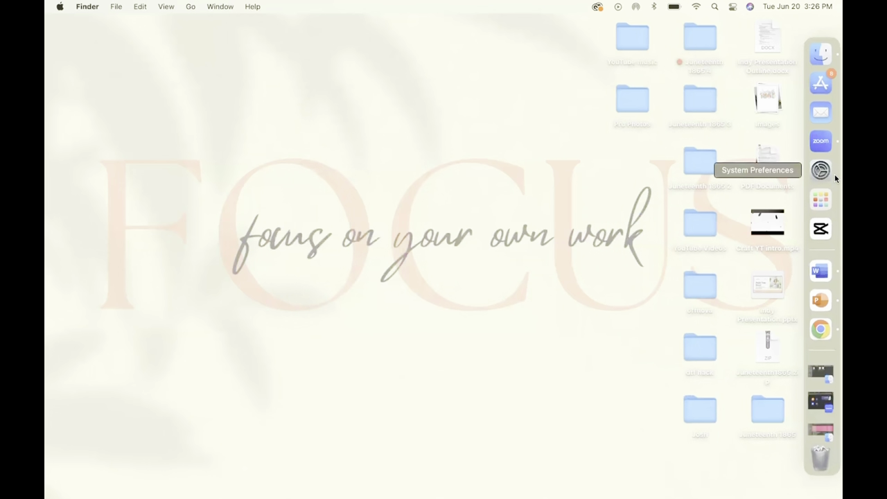
pyautogui.click(821, 329)
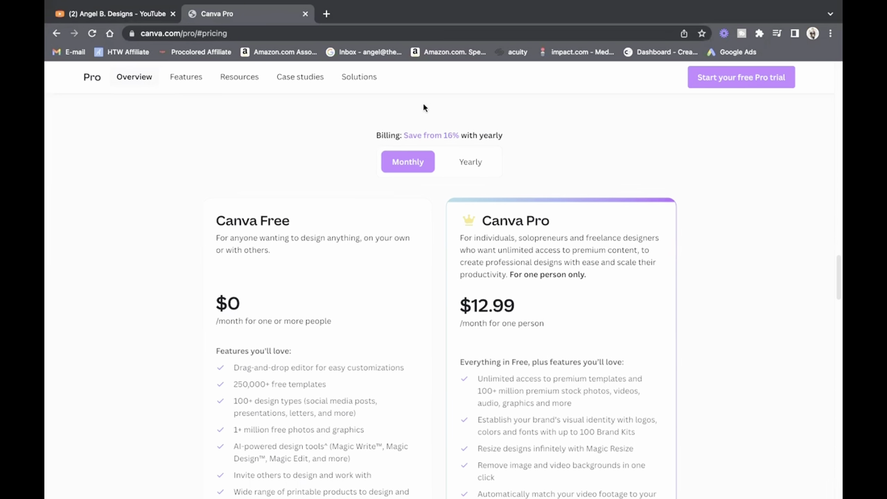
# Step: Return from the Canva Pro pricing page to the Canva home page
pyautogui.scroll(3, 387, 157)
pyautogui.scroll(15, 383, 155)
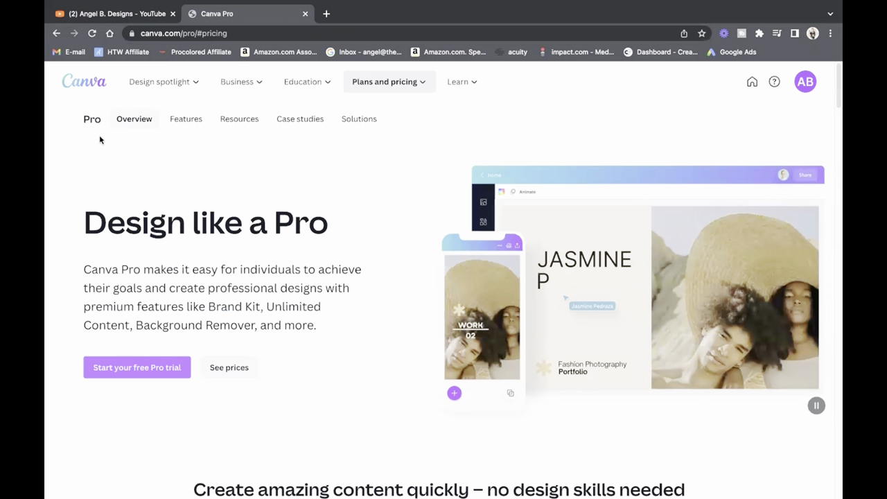
pyautogui.click(94, 82)
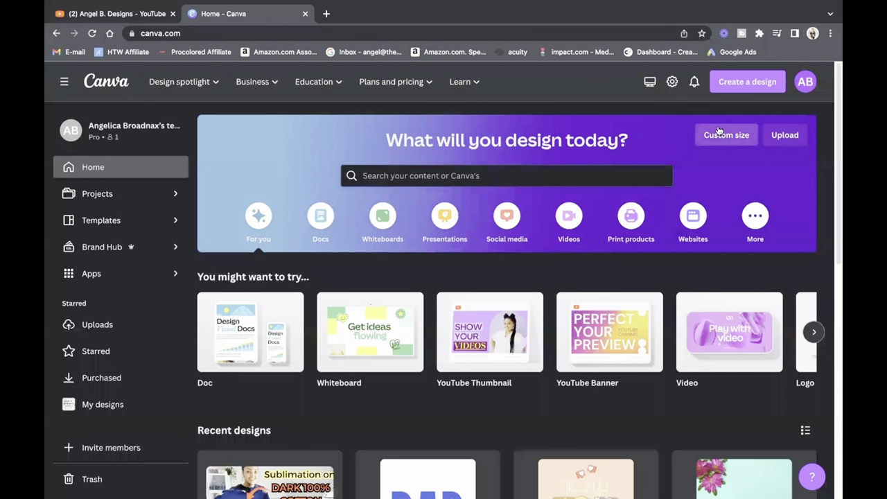
# Step: Create a new blank design with a custom size of 13 in wide by 19 in high
pyautogui.click(775, 93)
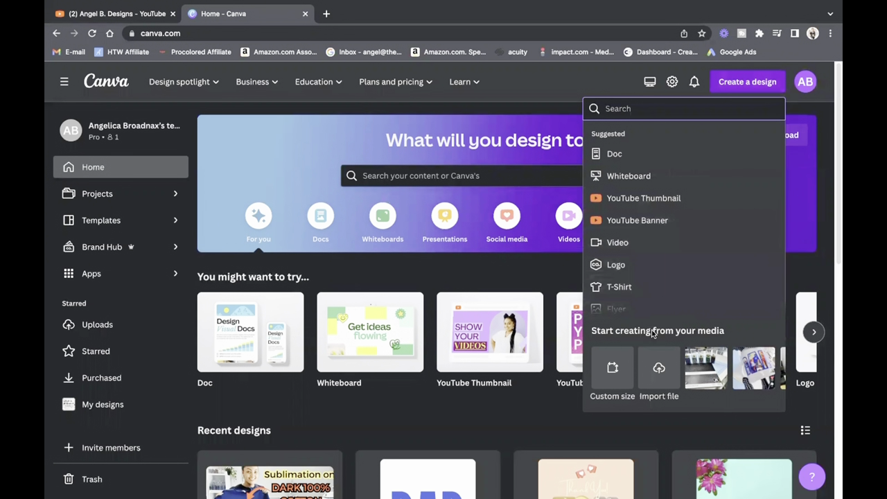
pyautogui.click(615, 398)
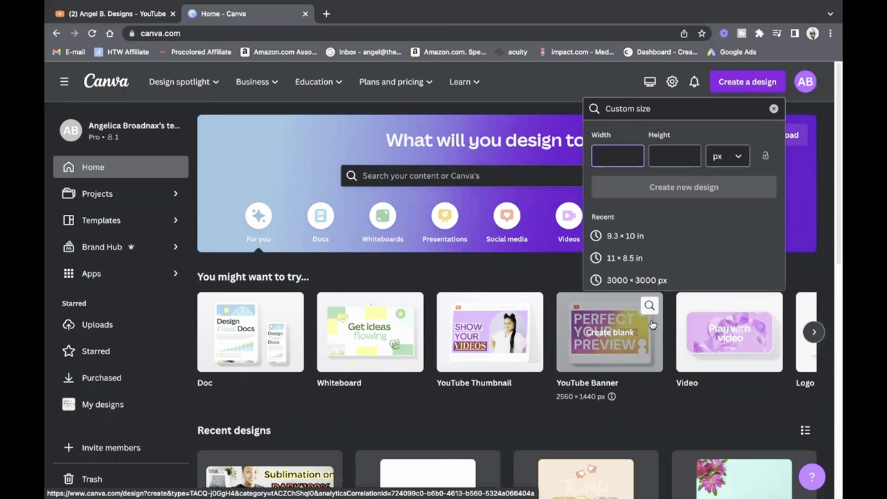
pyautogui.click(733, 155)
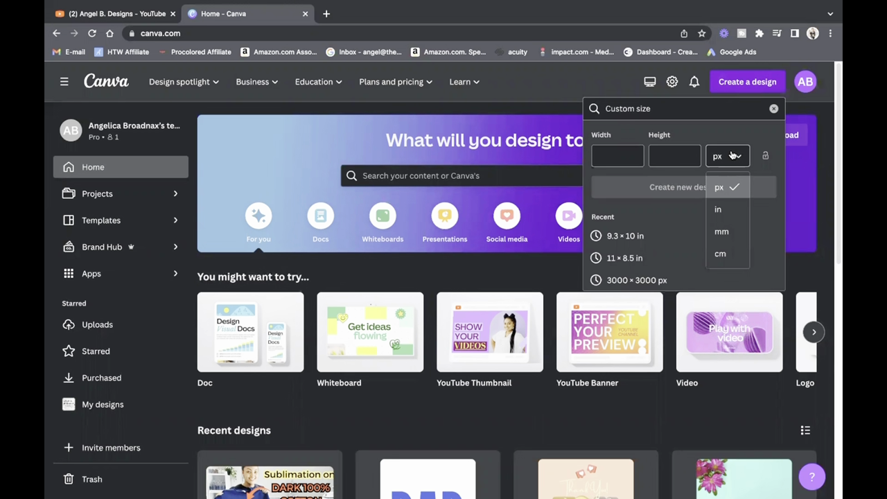
pyautogui.click(732, 210)
pyautogui.click(619, 155)
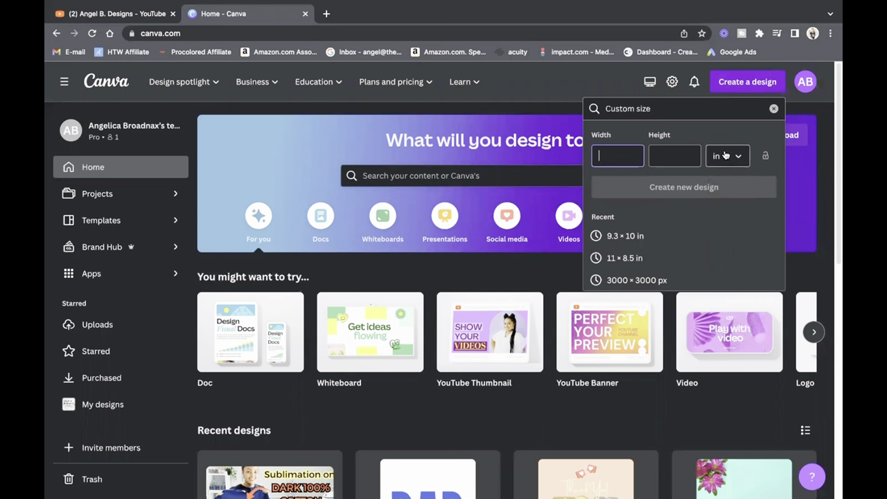
pyautogui.write('13')
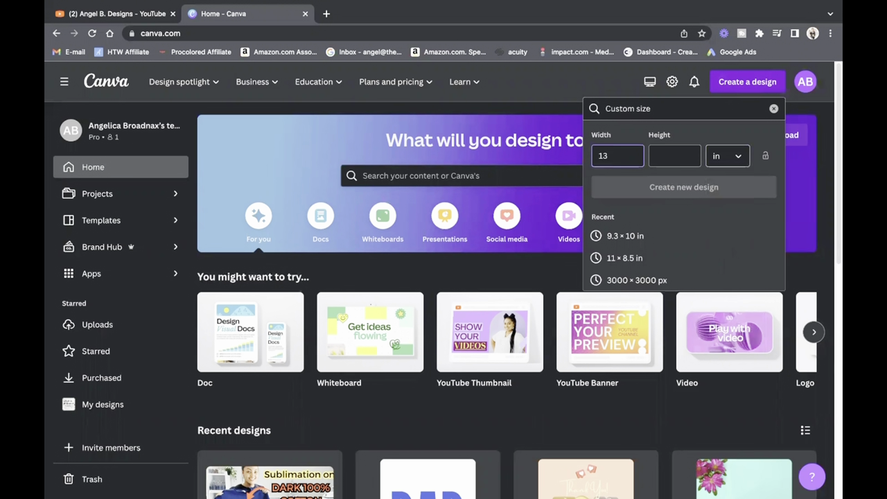
pyautogui.click(684, 161)
pyautogui.write('19')
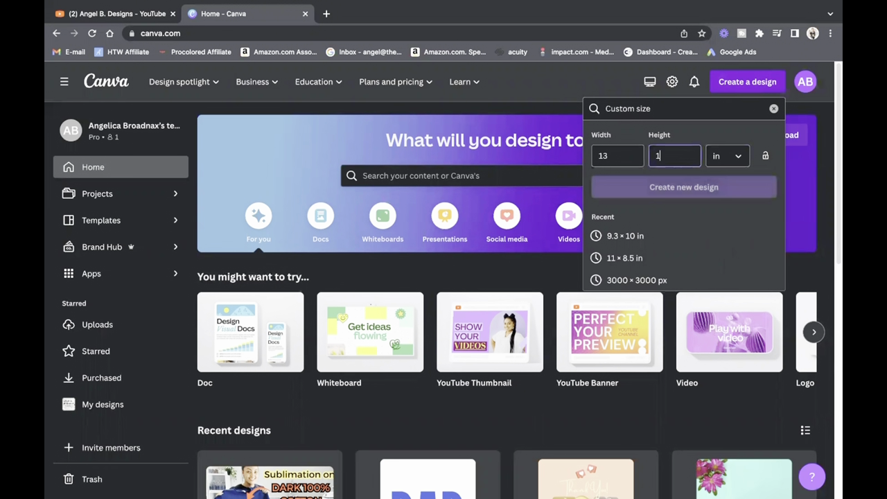
pyautogui.click(705, 189)
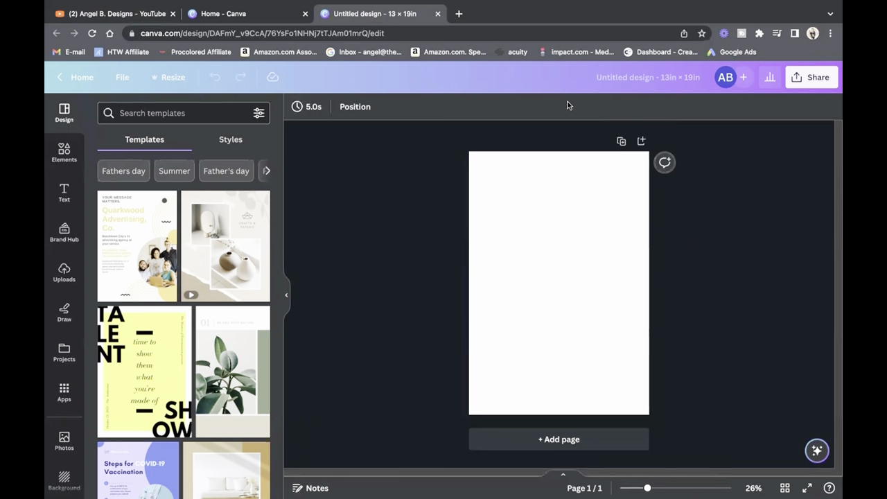
# Step: Look through the full collection of recently used elements
pyautogui.click(65, 152)
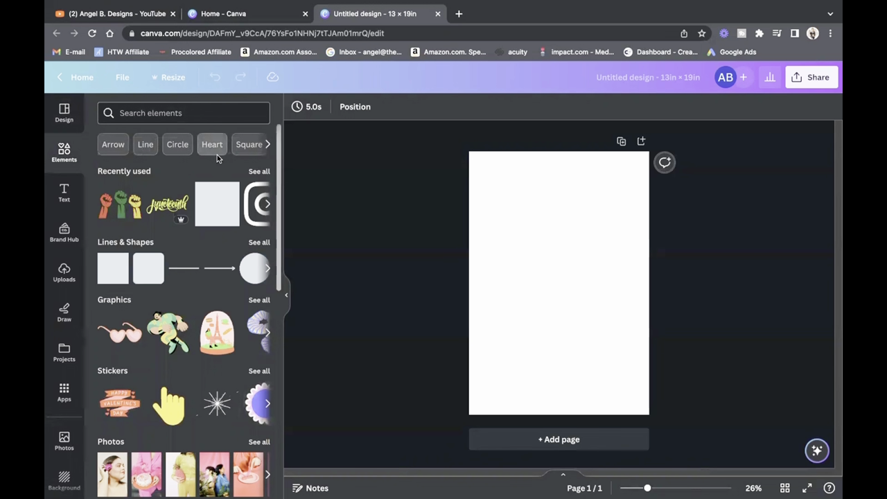
pyautogui.click(261, 173)
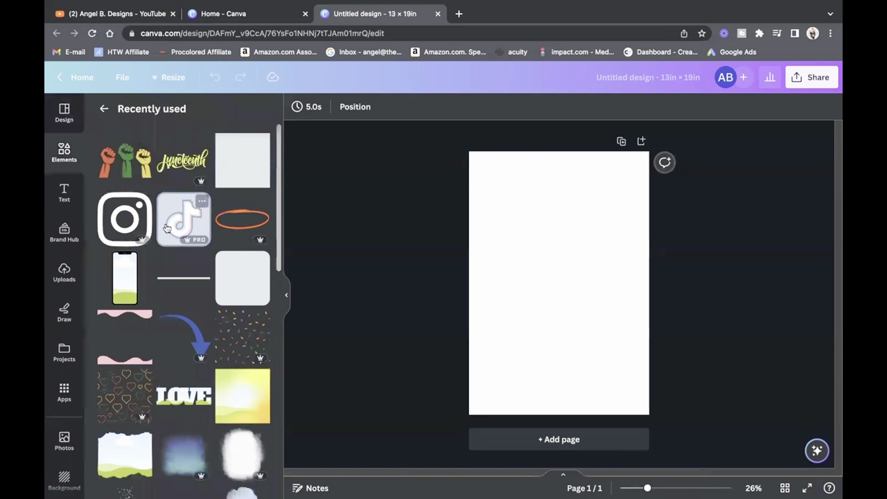
pyautogui.scroll(-5, 182, 236)
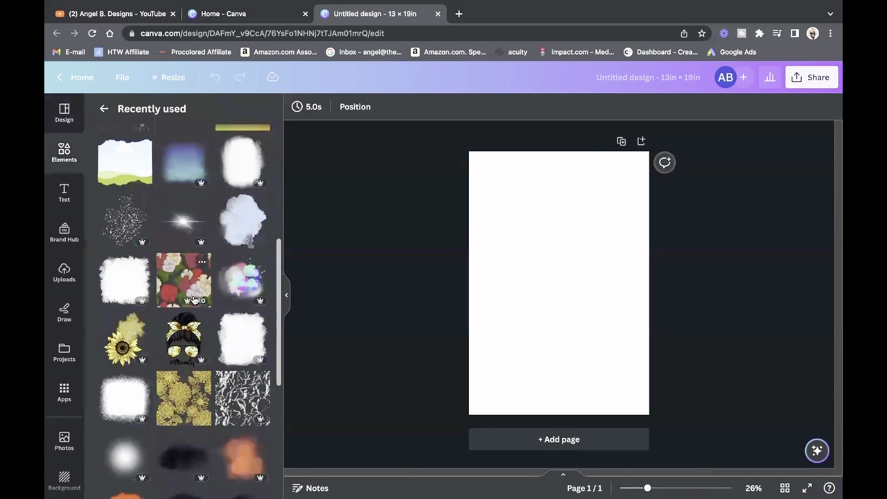
pyautogui.scroll(-1, 187, 291)
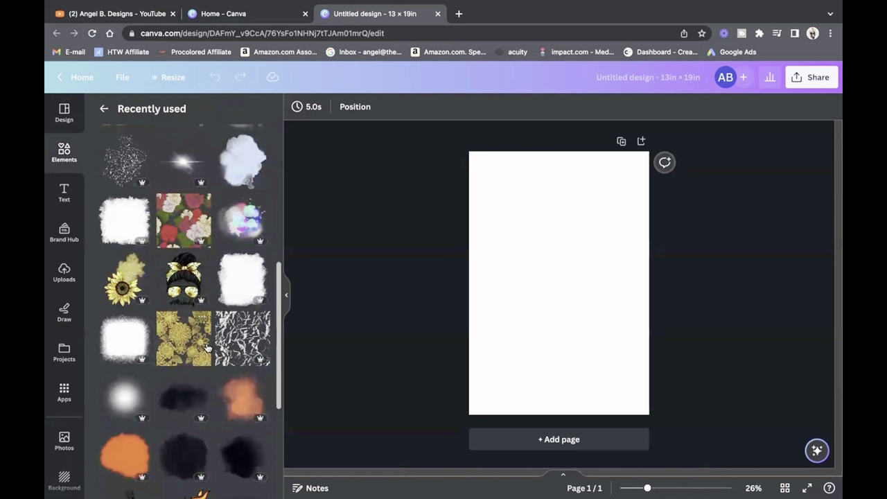
pyautogui.scroll(-1, 208, 368)
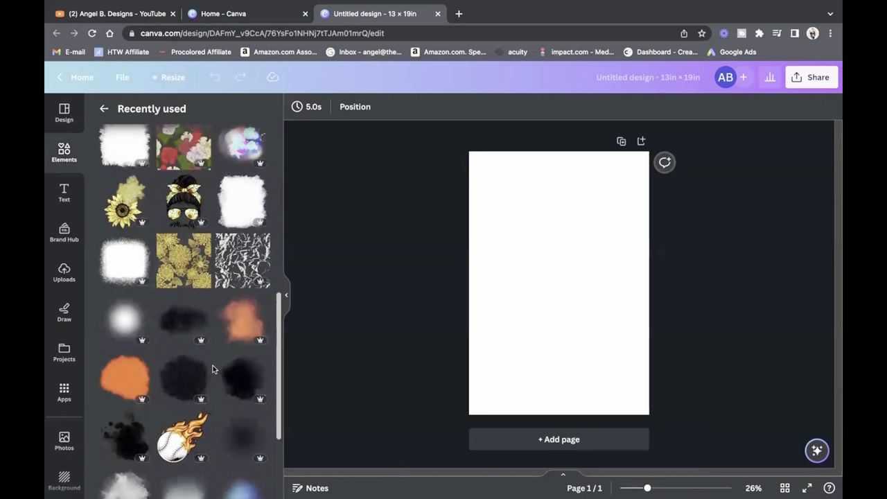
pyautogui.scroll(-2, 208, 367)
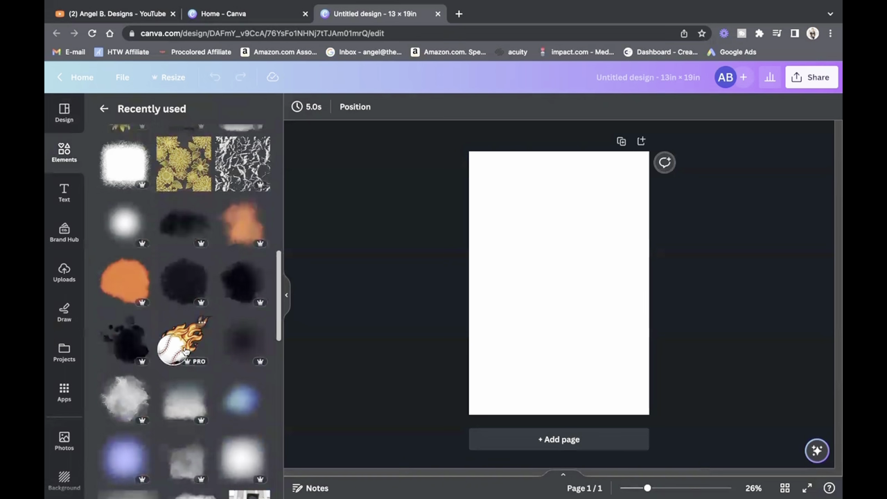
pyautogui.scroll(-3, 186, 352)
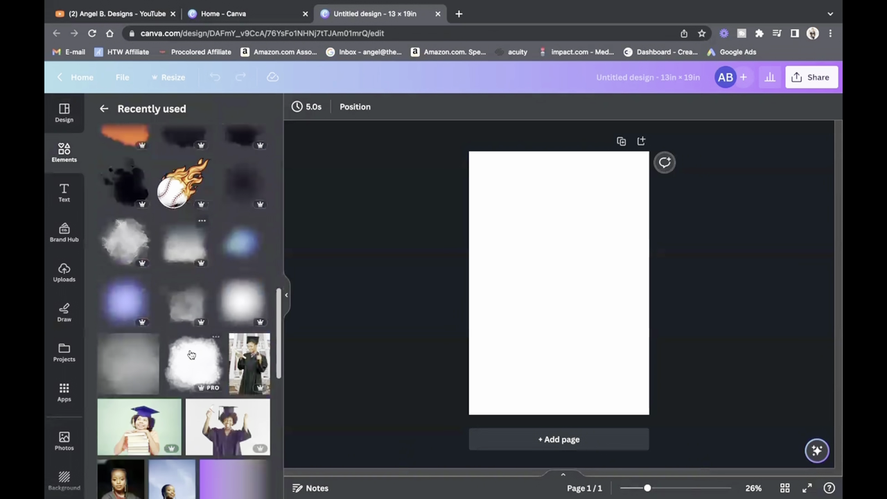
pyautogui.scroll(-2, 189, 353)
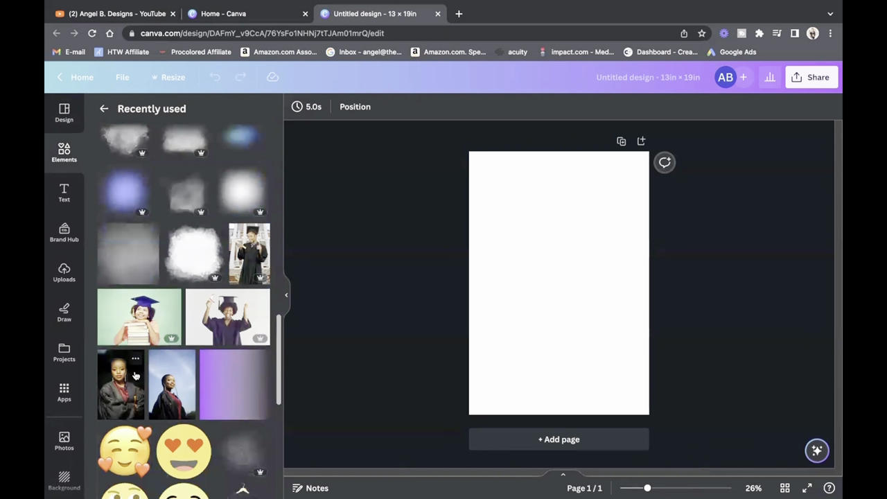
pyautogui.scroll(-6, 136, 374)
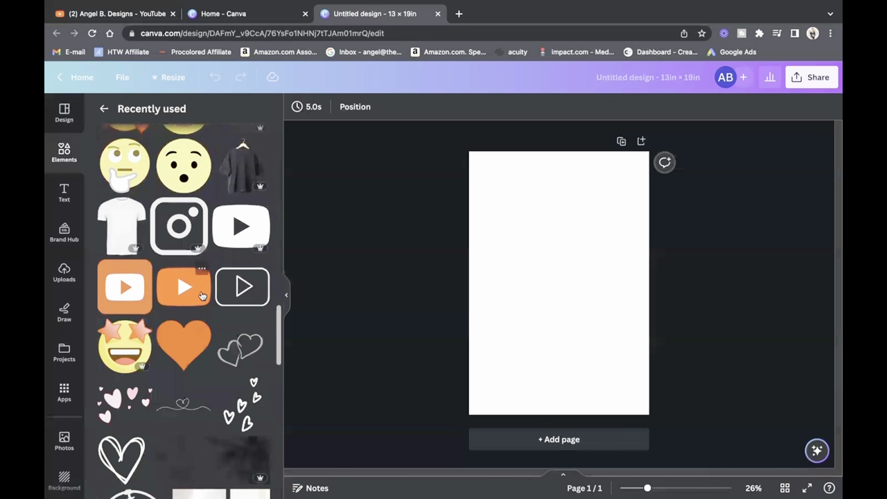
pyautogui.scroll(-1, 200, 297)
pyautogui.scroll(-2, 200, 297)
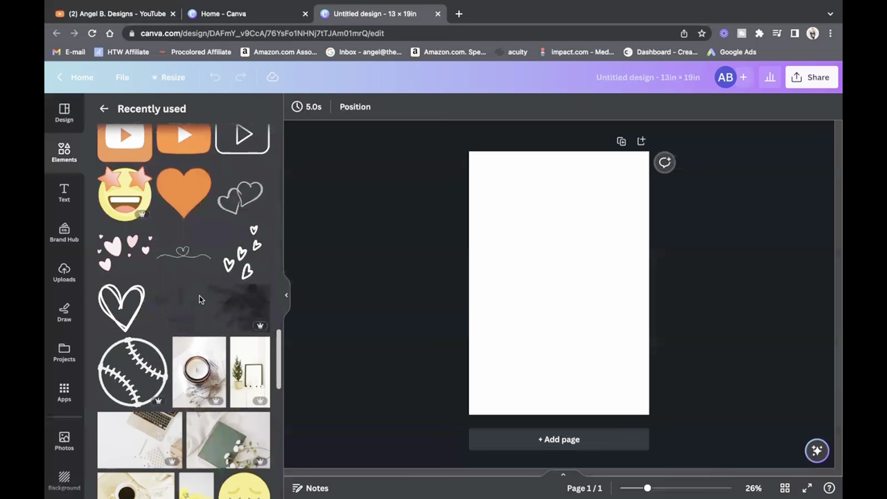
pyautogui.scroll(6, 200, 296)
pyautogui.scroll(5, 198, 295)
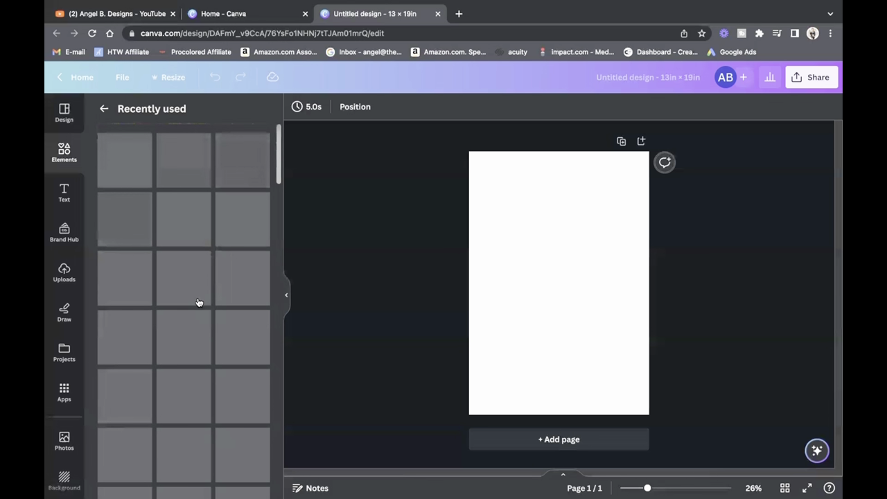
# Step: Leave the recently used elements and search all elements for "juneteenth"
pyautogui.click(104, 110)
pyautogui.click(194, 113)
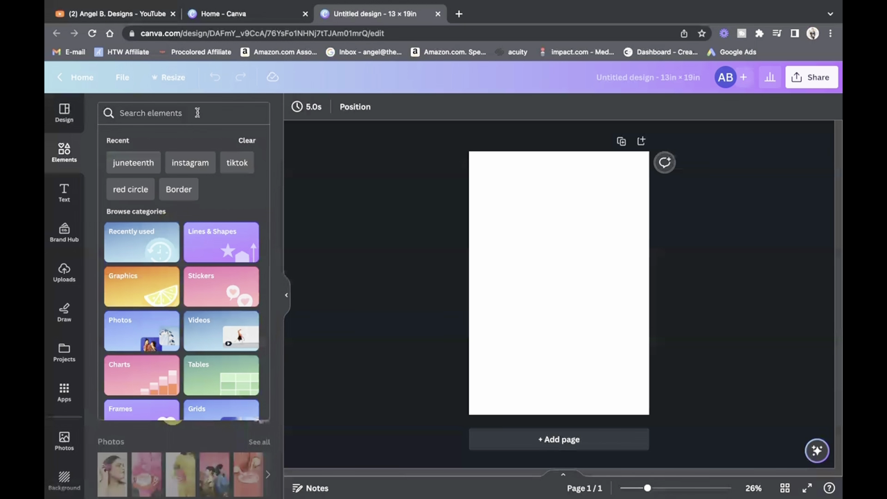
pyautogui.write('juneteenth')
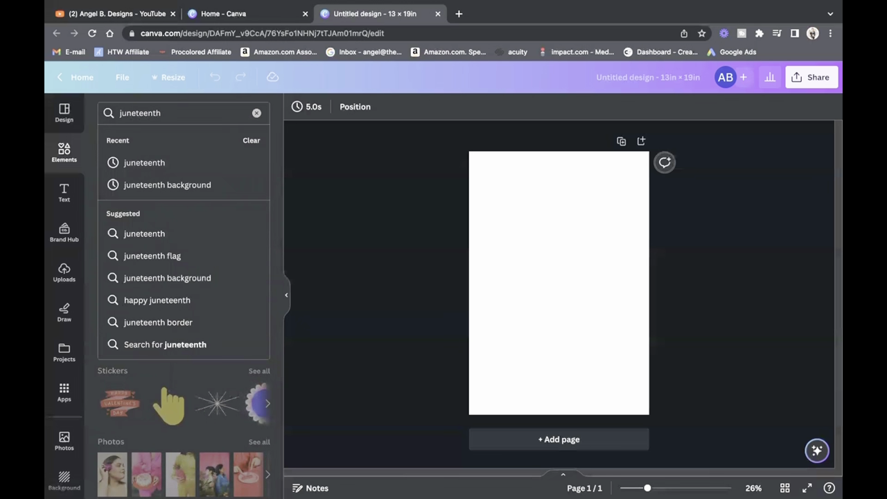
pyautogui.press('Return')
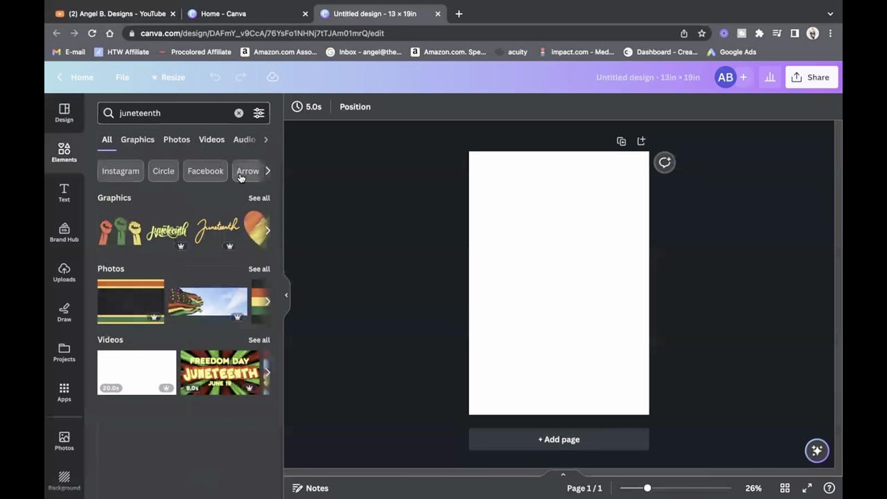
# Step: Browse the juneteenth photo results and the juneteenth graphics results
pyautogui.click(261, 273)
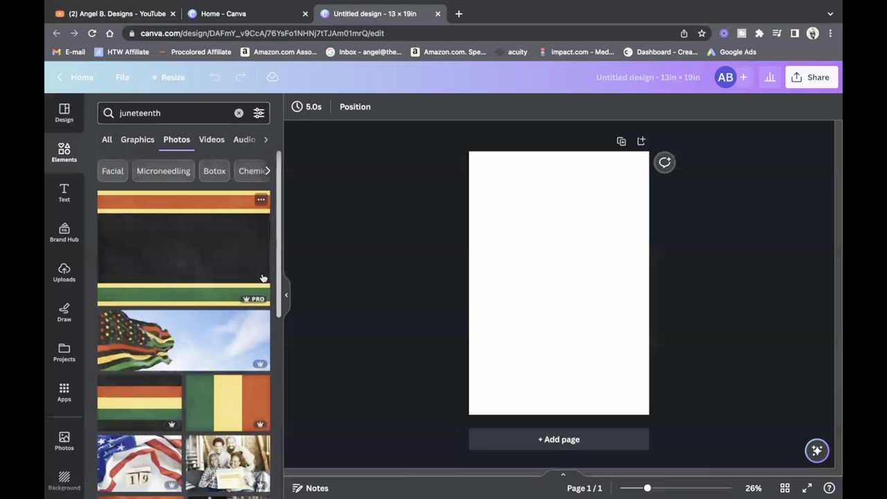
pyautogui.scroll(-5, 262, 278)
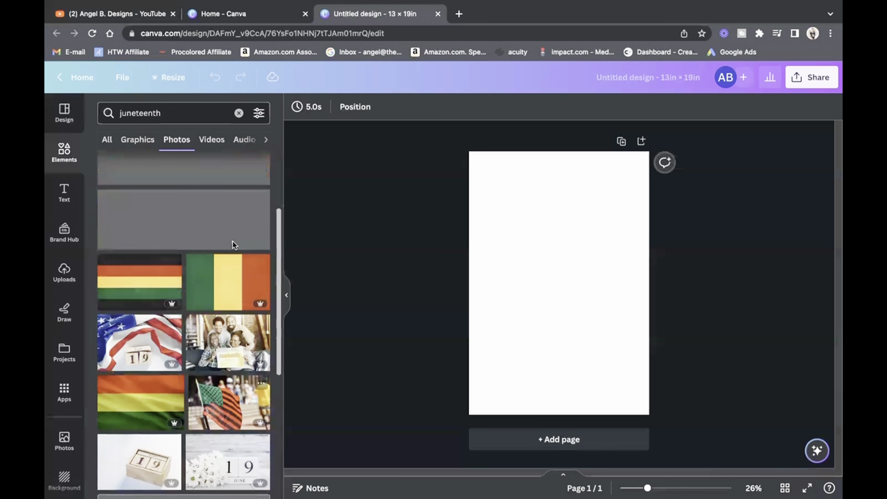
pyautogui.click(147, 142)
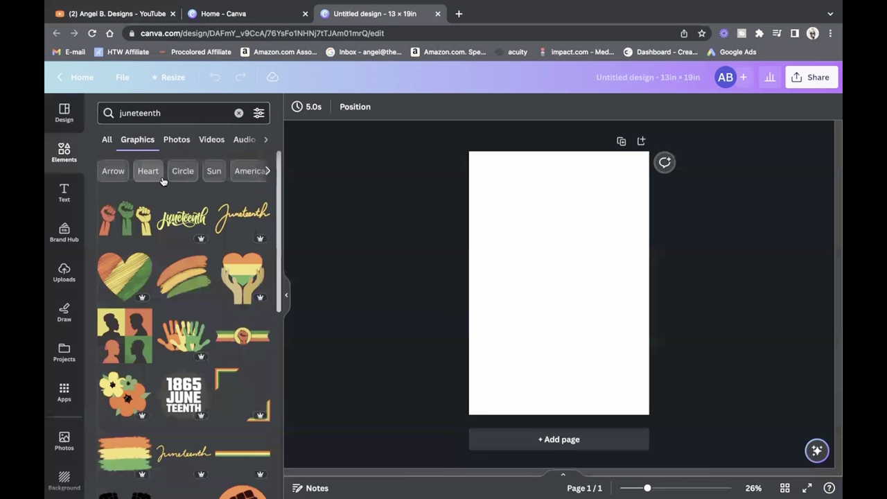
pyautogui.scroll(-1, 227, 278)
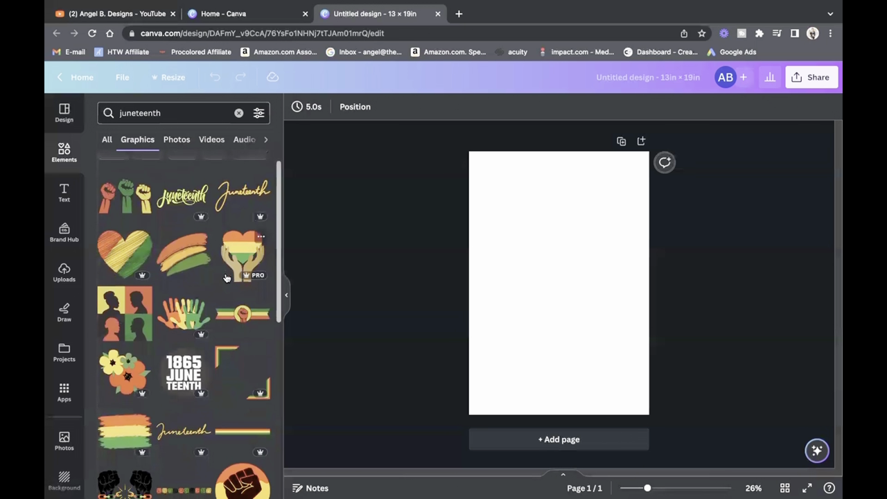
pyautogui.scroll(-2, 228, 279)
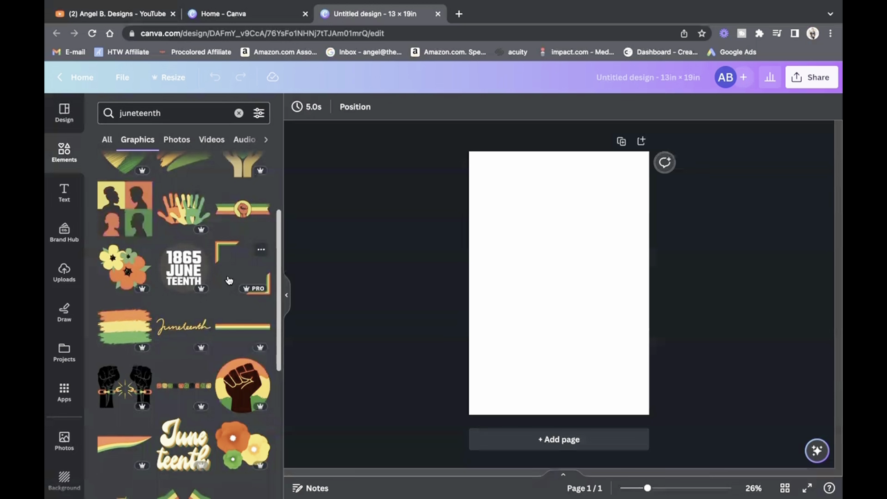
# Step: Try out the four-silhouette graphic enlarged to the full page width, and remove it from the page
pyautogui.click(125, 208)
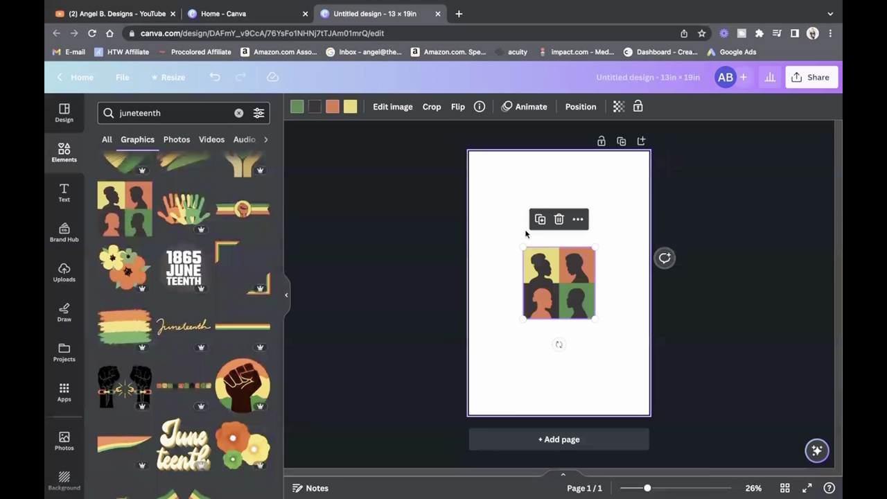
pyautogui.moveTo(579, 285); pyautogui.dragTo(517, 231)
pyautogui.moveTo(542, 271); pyautogui.dragTo(669, 380)
pyautogui.click(710, 350)
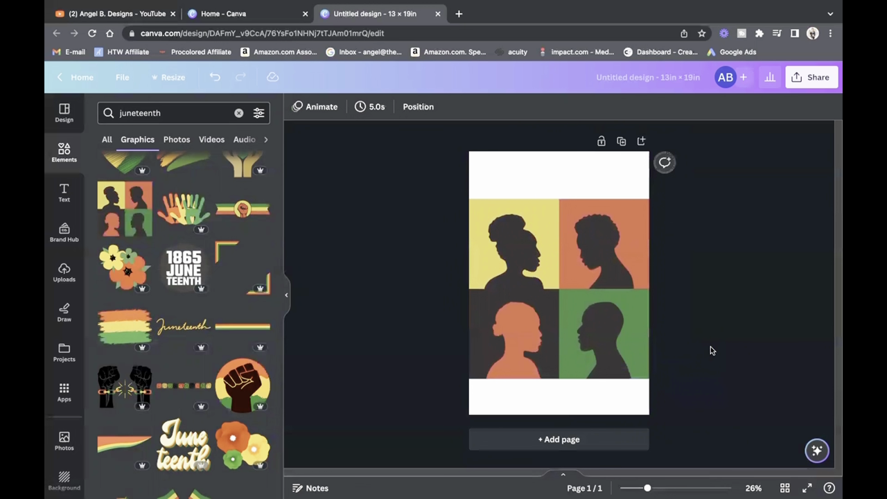
pyautogui.click(619, 299)
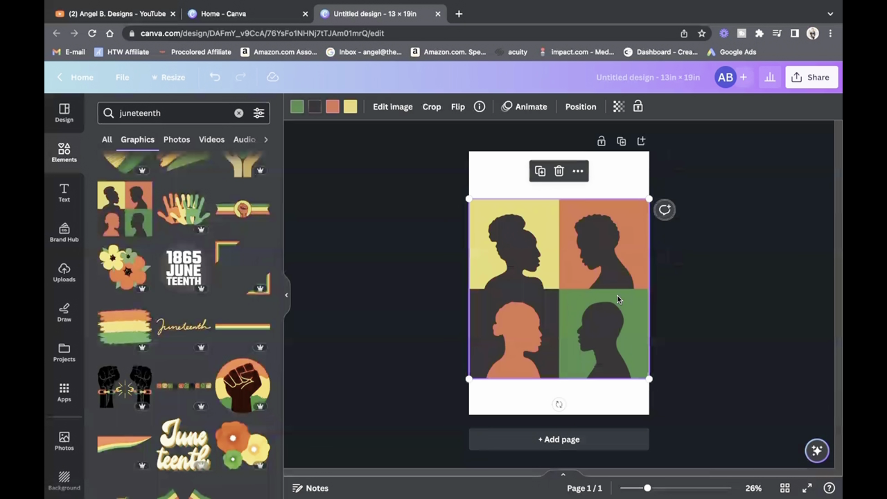
pyautogui.press('Delete')
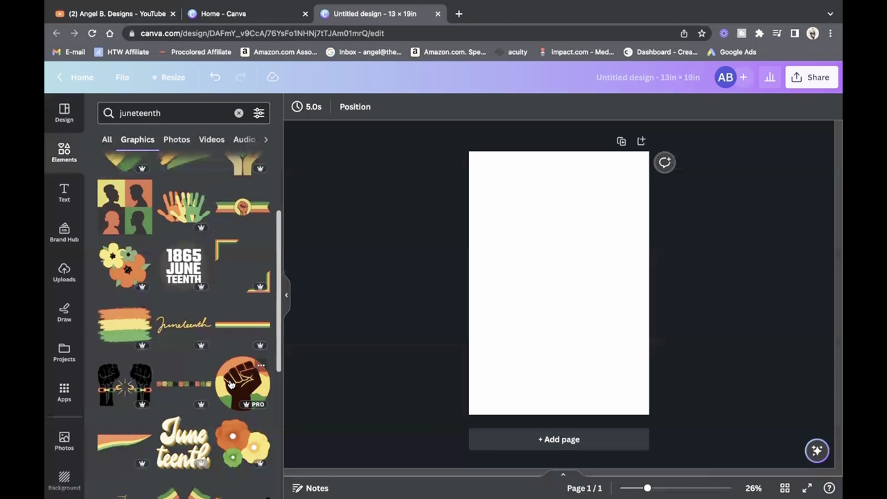
# Step: Add the graphic of two raised fists breaking a chain and enlarge it to span the full page width
pyautogui.click(125, 386)
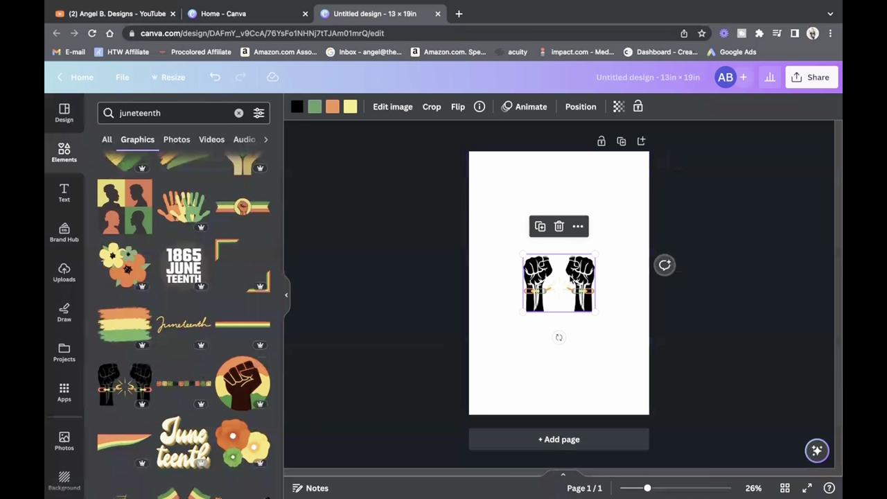
pyautogui.moveTo(559, 284); pyautogui.dragTo(504, 245)
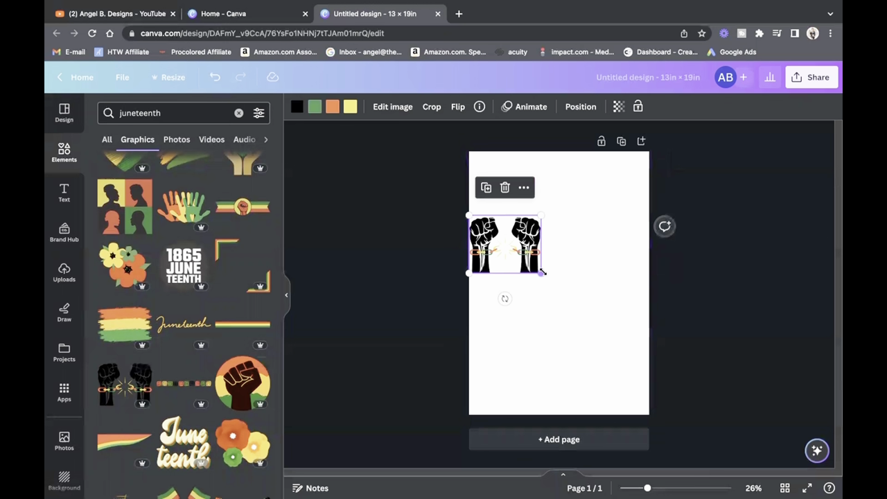
pyautogui.moveTo(540, 272); pyautogui.dragTo(652, 355)
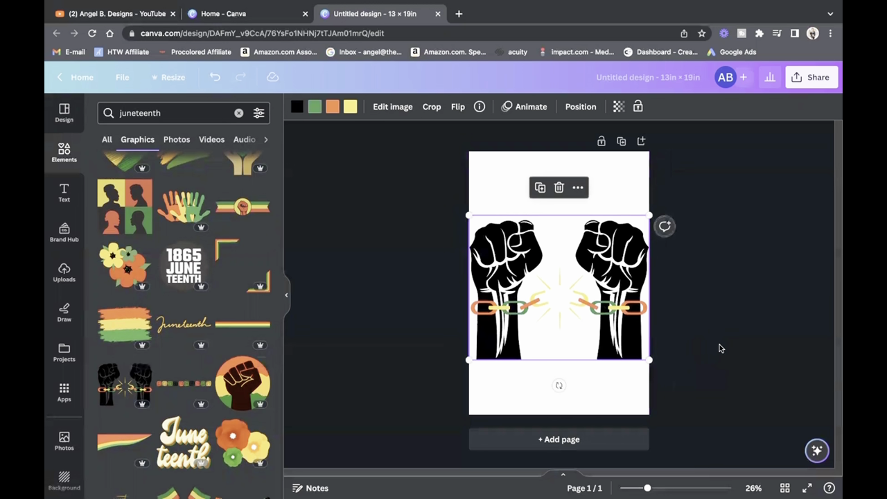
pyautogui.click(721, 347)
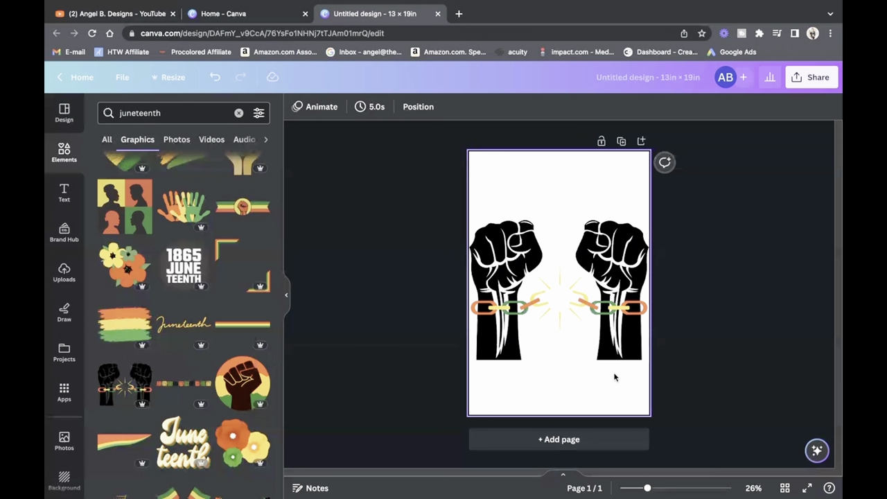
# Step: Add a subheading reading "Juneteenth", enlarge it to about size 155 and place it just above the fists
pyautogui.click(63, 193)
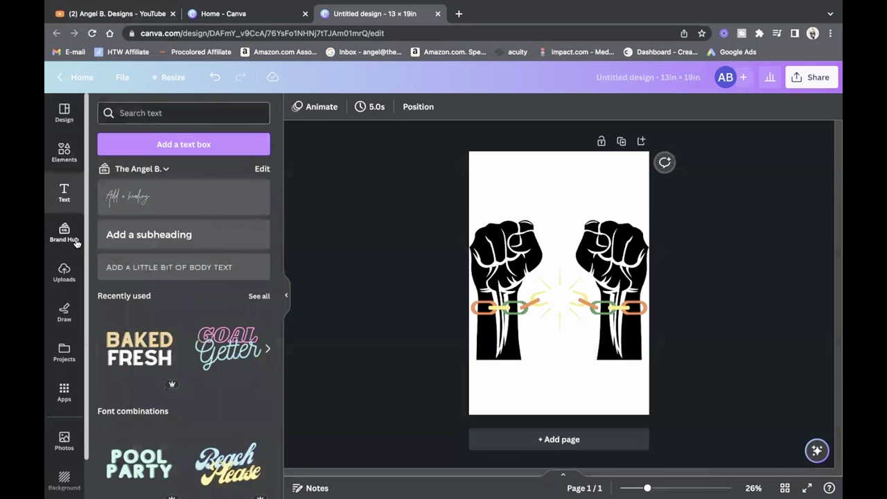
pyautogui.click(166, 250)
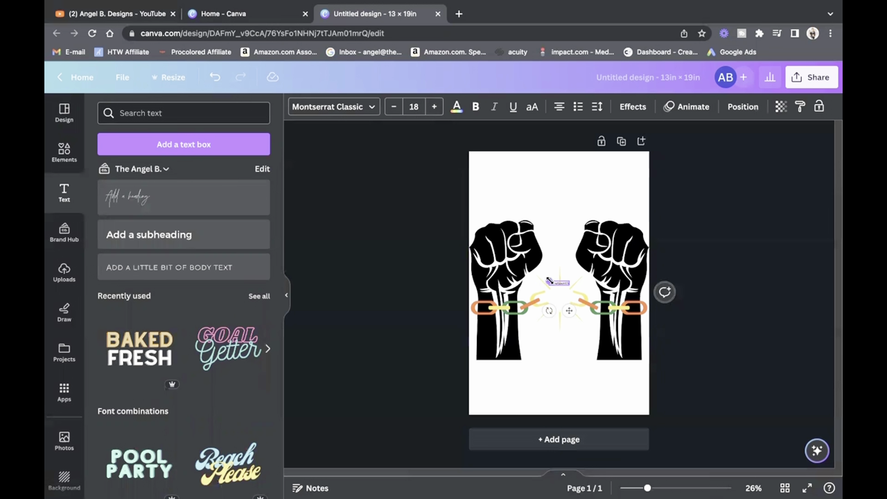
pyautogui.moveTo(547, 279); pyautogui.dragTo(455, 263)
pyautogui.click(605, 356)
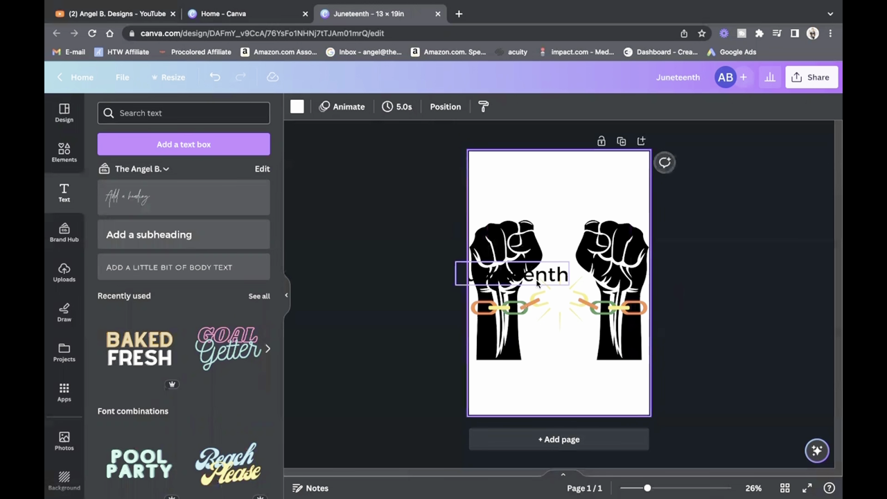
pyautogui.moveTo(556, 261); pyautogui.dragTo(644, 239)
# Step: Realign the fists graphic so it is centred horizontally on the page beneath the Juneteenth text
pyautogui.click(646, 277)
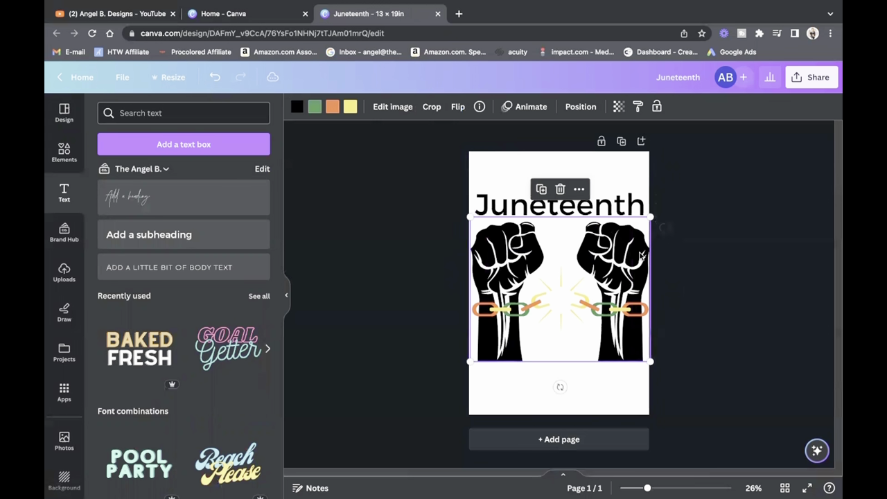
pyautogui.click(603, 264)
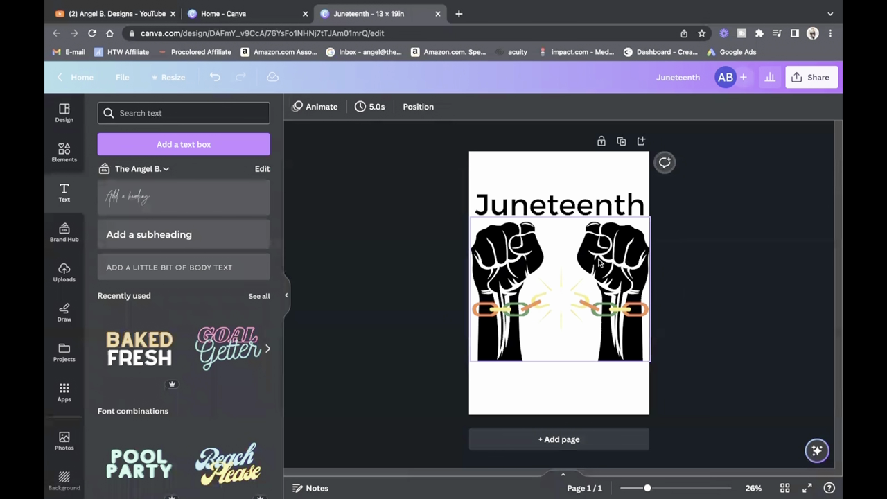
pyautogui.moveTo(616, 256); pyautogui.dragTo(614, 254)
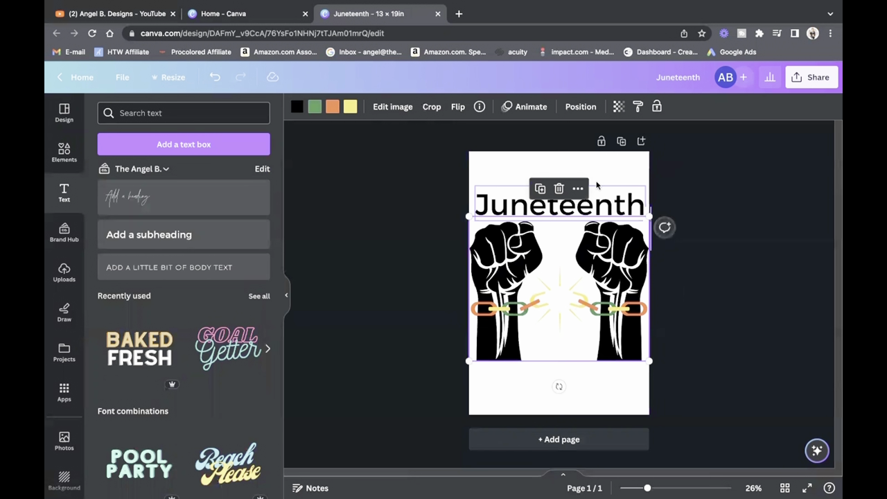
# Step: Recolour the "Juneteenth" title with the orange-red document colour #e72027
pyautogui.press('Escape')
pyautogui.click(619, 213)
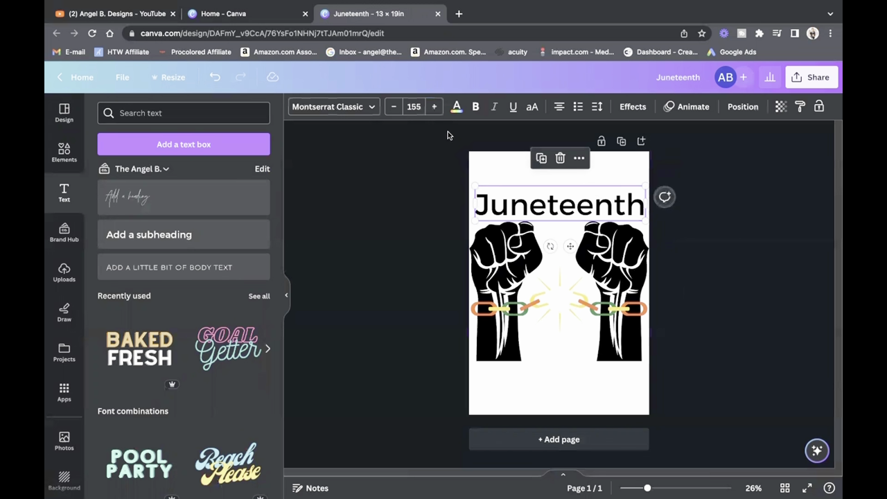
pyautogui.click(456, 106)
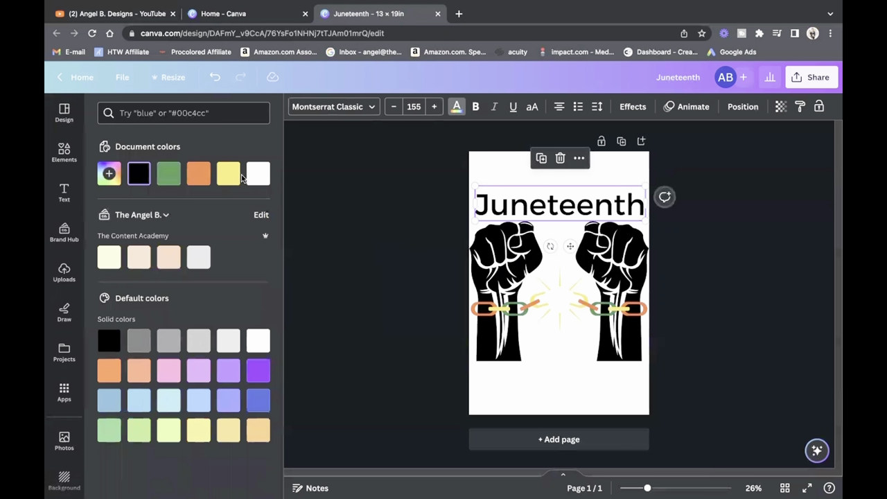
pyautogui.click(229, 175)
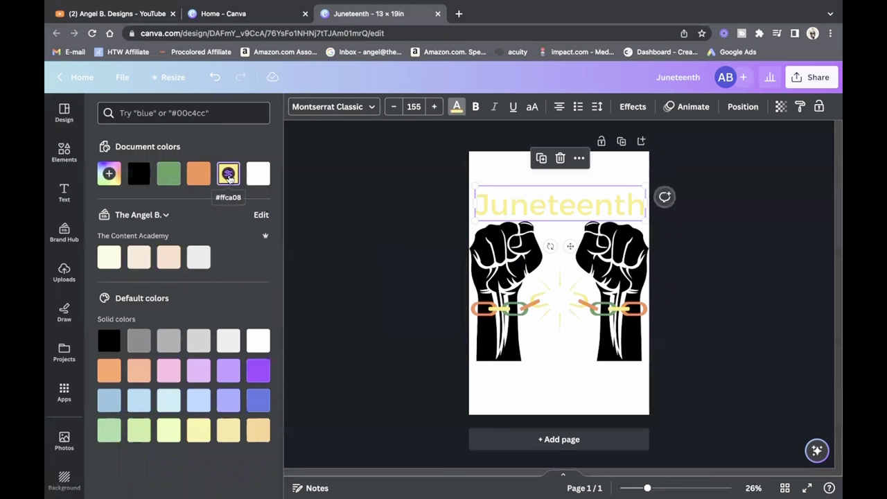
pyautogui.click(198, 175)
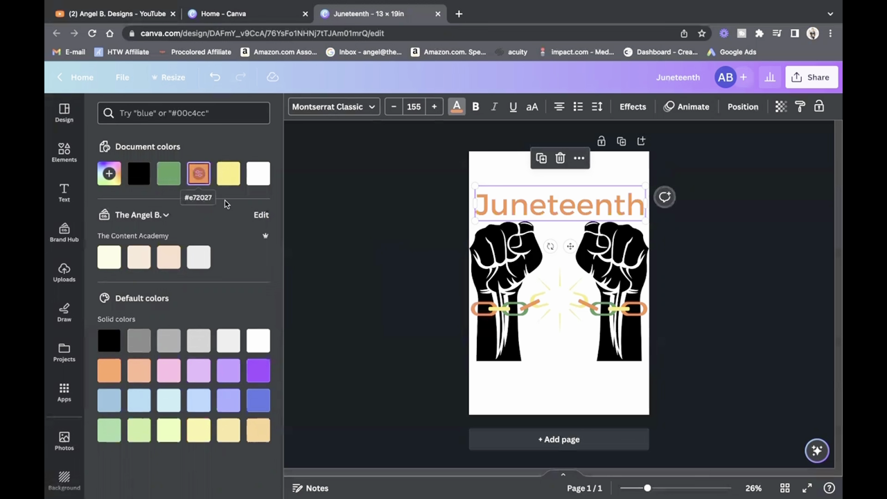
pyautogui.press('Escape')
# Step: Duplicate the "Juneteenth" title, place the copy below the fists and change its text to "Free-ish since 1865" on two lines
pyautogui.rightClick(572, 201)
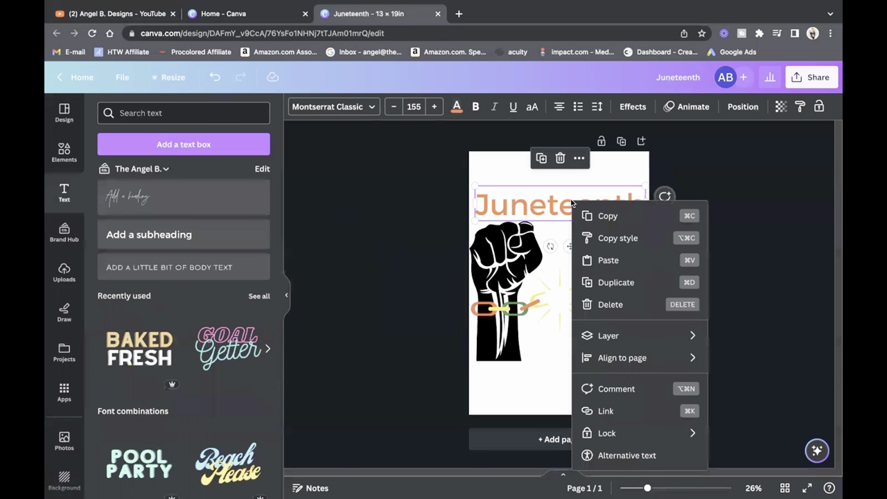
pyautogui.click(542, 158)
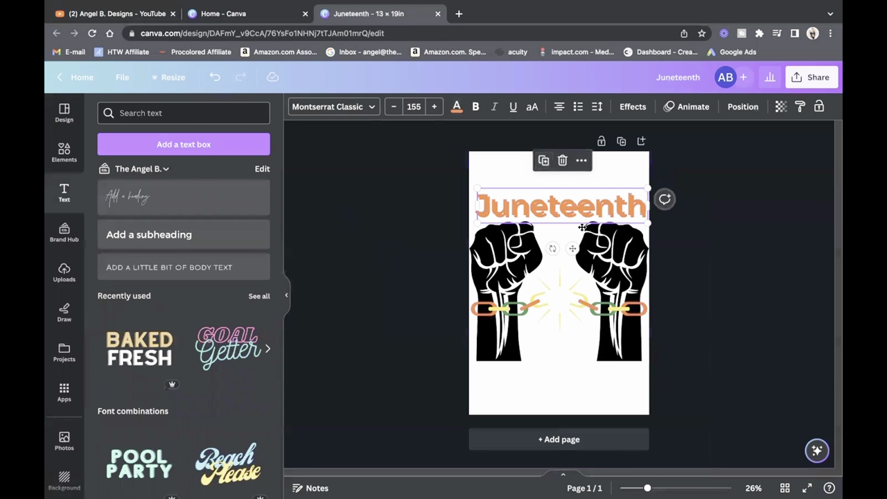
pyautogui.moveTo(582, 219); pyautogui.dragTo(582, 381)
pyautogui.doubleClick(583, 380)
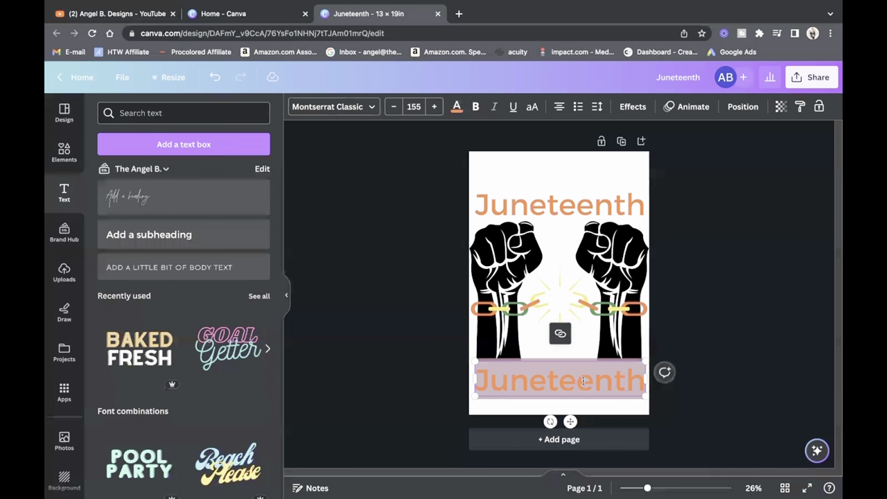
pyautogui.write('Free')
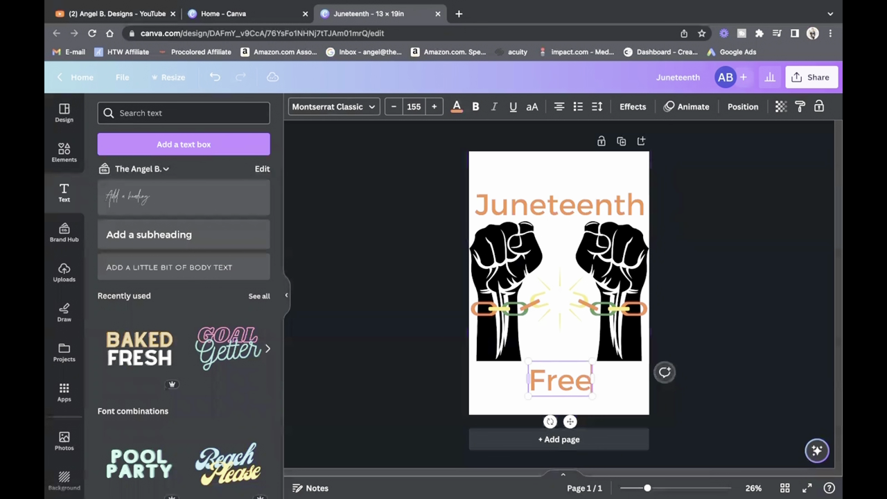
pyautogui.write('-ish')
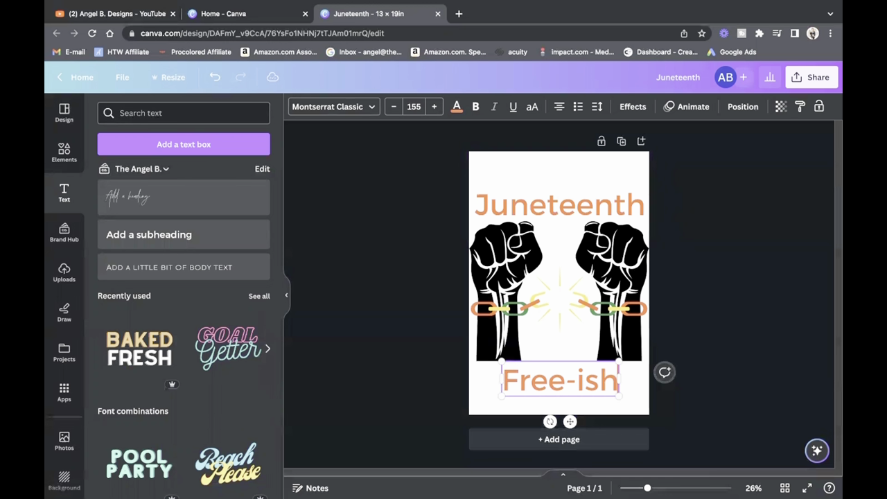
pyautogui.press('Return')
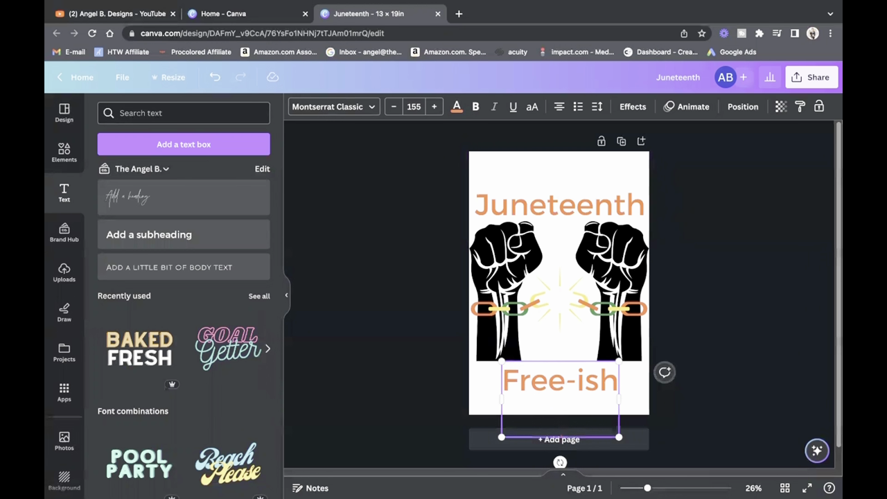
pyautogui.write('sinc')
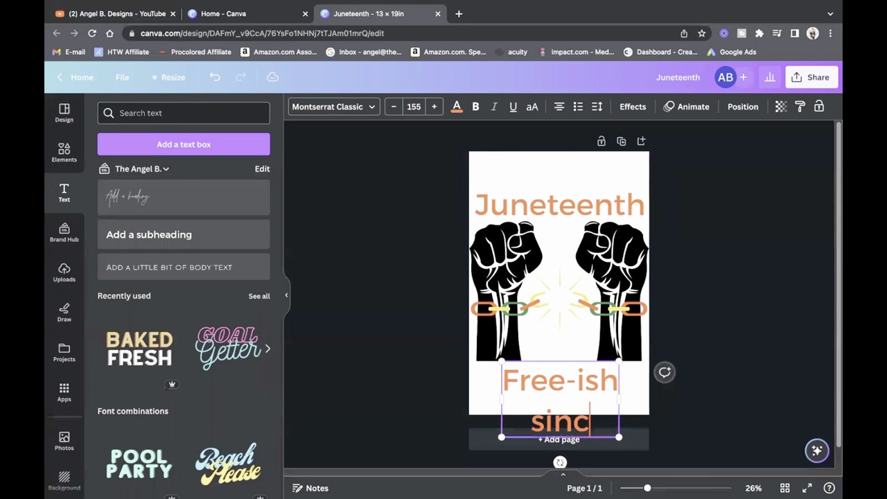
pyautogui.write('e 1865')
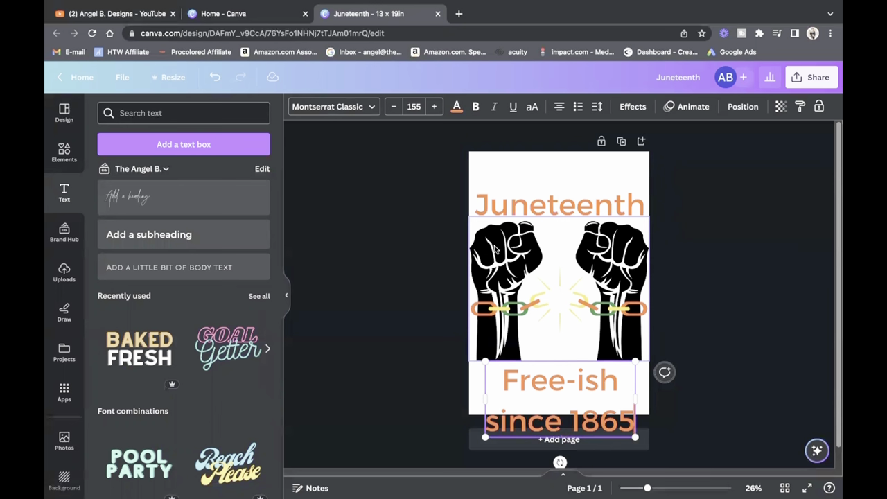
# Step: Move the "Free-ish since 1865" text slightly up and reduce its line spacing to 0.91
pyautogui.moveTo(604, 388); pyautogui.dragTo(599, 354)
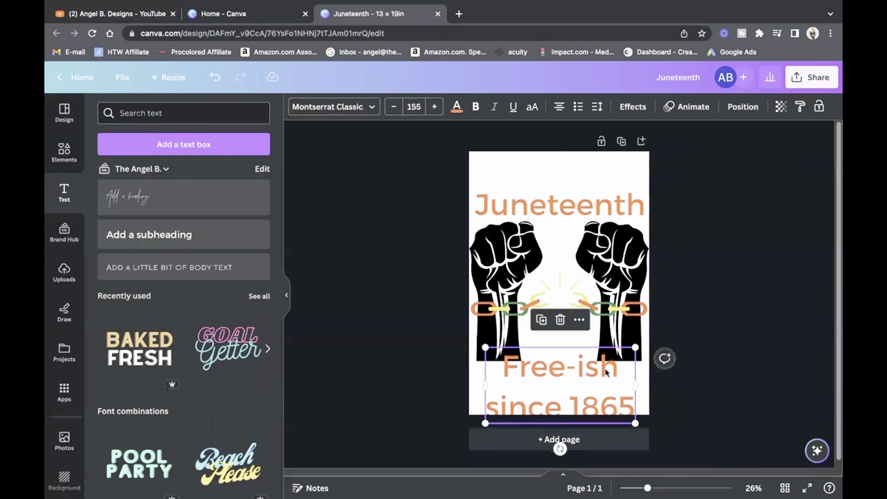
pyautogui.click(598, 108)
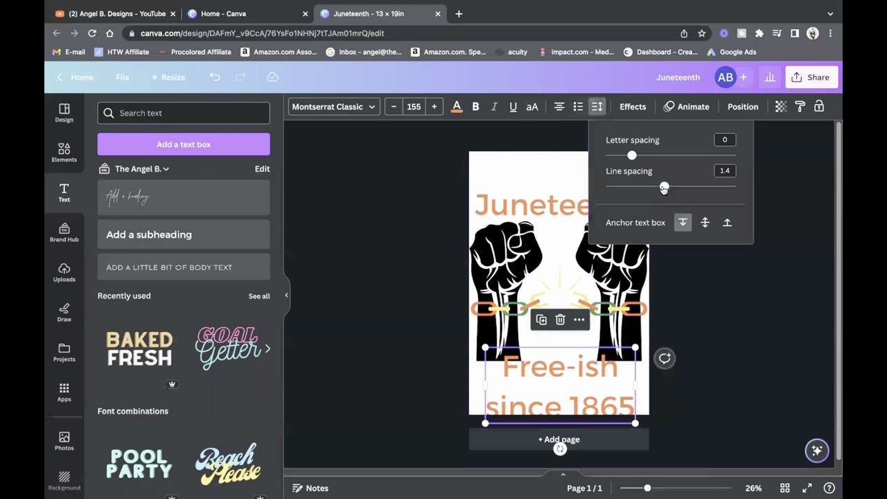
pyautogui.moveTo(664, 188); pyautogui.dragTo(632, 195)
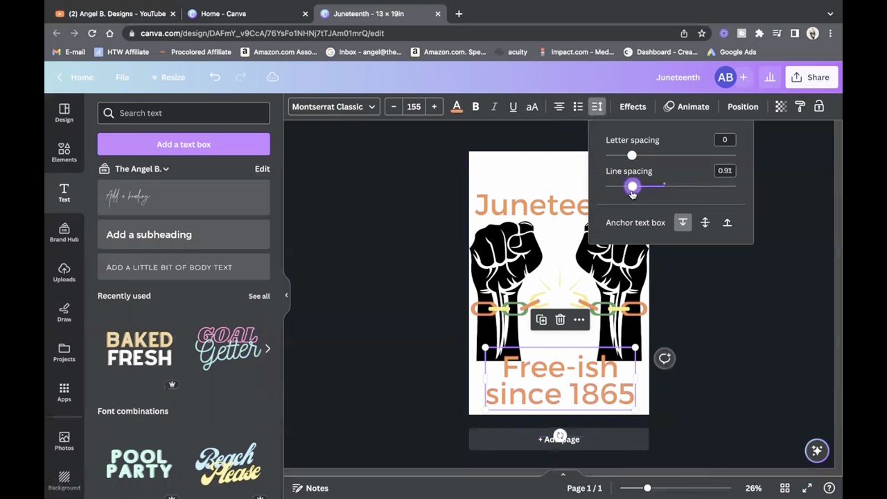
pyautogui.click(738, 313)
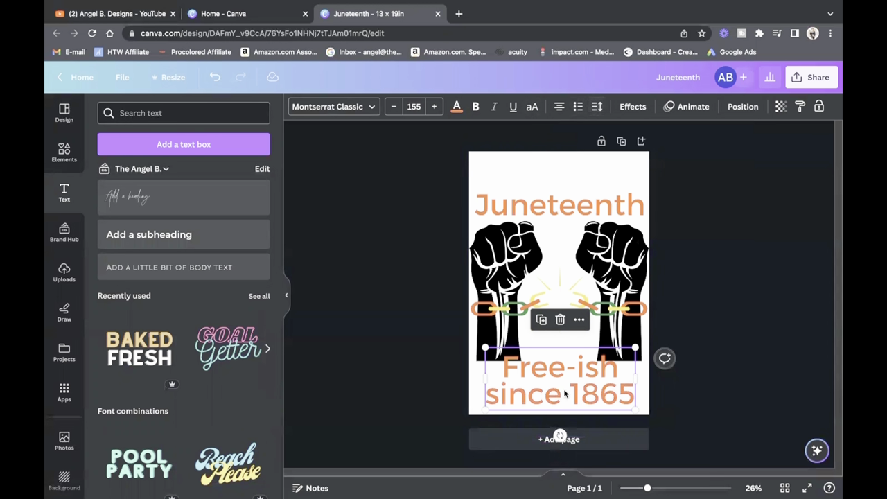
# Step: Shift the fists graphic slightly up and centre the "Juneteenth" title and the "Free-ish since 1865" text close above and below it
pyautogui.moveTo(594, 376)
pyautogui.mouseDown()
pyautogui.moveTo(590, 386)
pyautogui.moveTo(589, 378)
pyautogui.mouseUp()
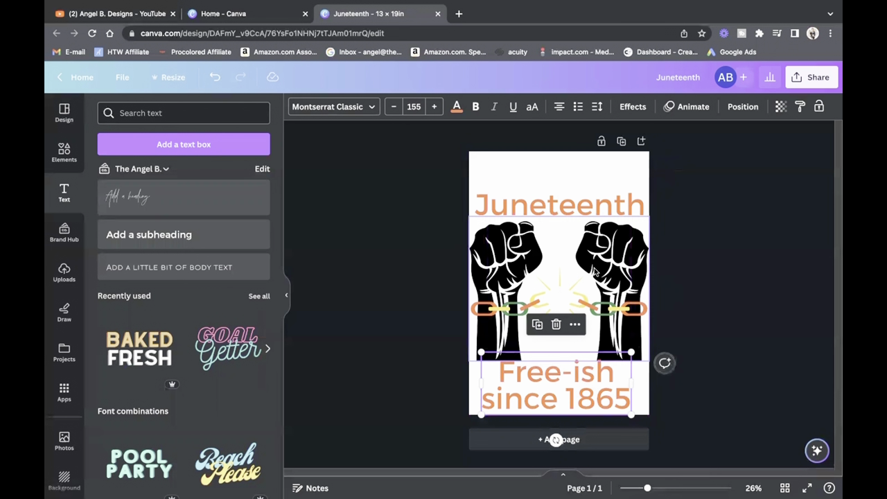
pyautogui.moveTo(582, 203); pyautogui.dragTo(582, 186)
pyautogui.moveTo(605, 263); pyautogui.dragTo(604, 257)
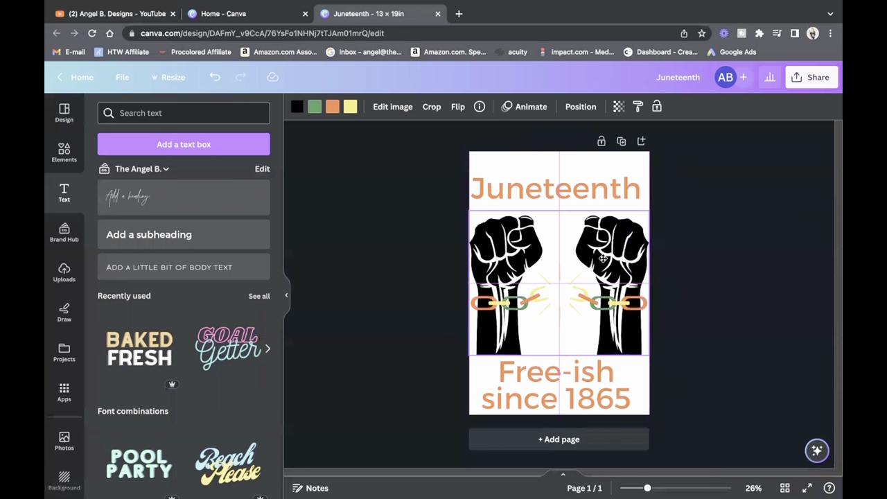
pyautogui.click(588, 186)
pyautogui.moveTo(588, 185); pyautogui.dragTo(594, 200)
pyautogui.click(717, 304)
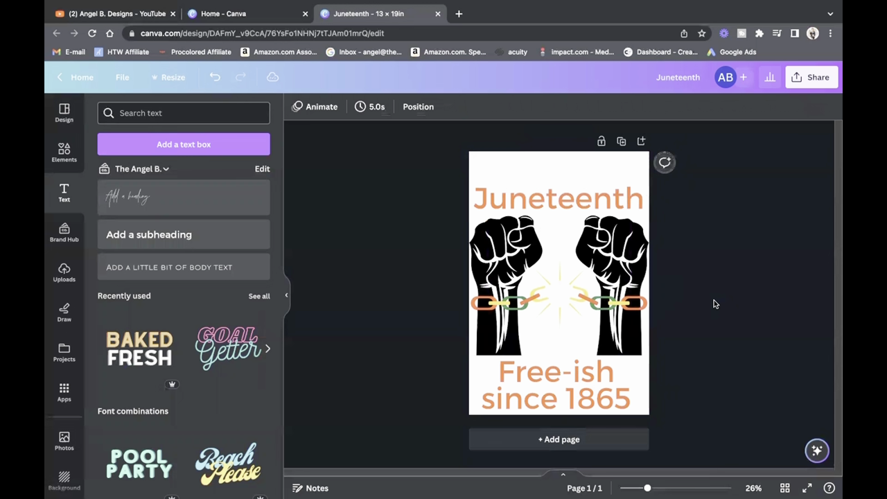
pyautogui.click(583, 385)
pyautogui.moveTo(583, 385); pyautogui.dragTo(587, 383)
pyautogui.click(705, 389)
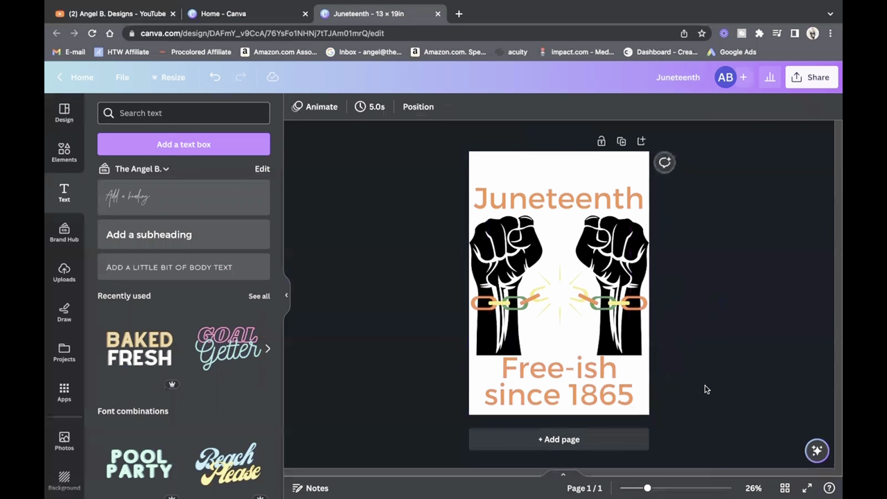
# Step: Recolour the "Free-ish since 1865" text with the green document colour
pyautogui.click(605, 394)
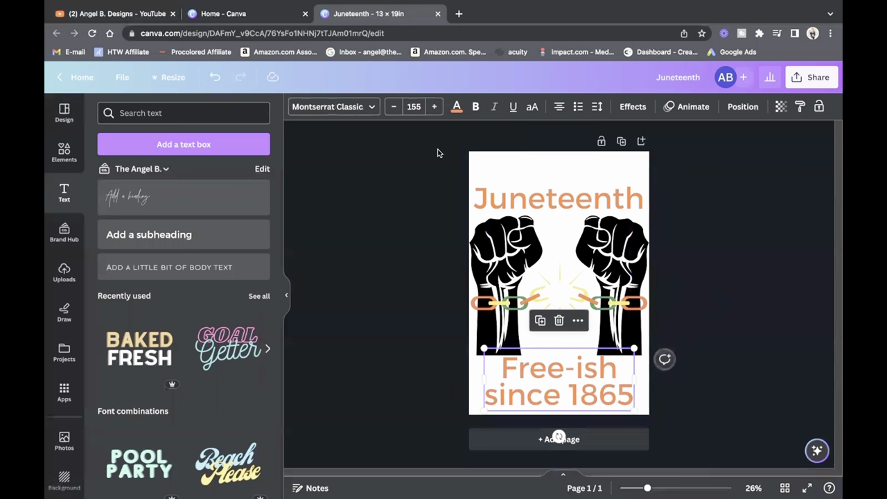
pyautogui.click(456, 106)
pyautogui.click(173, 174)
pyautogui.click(389, 275)
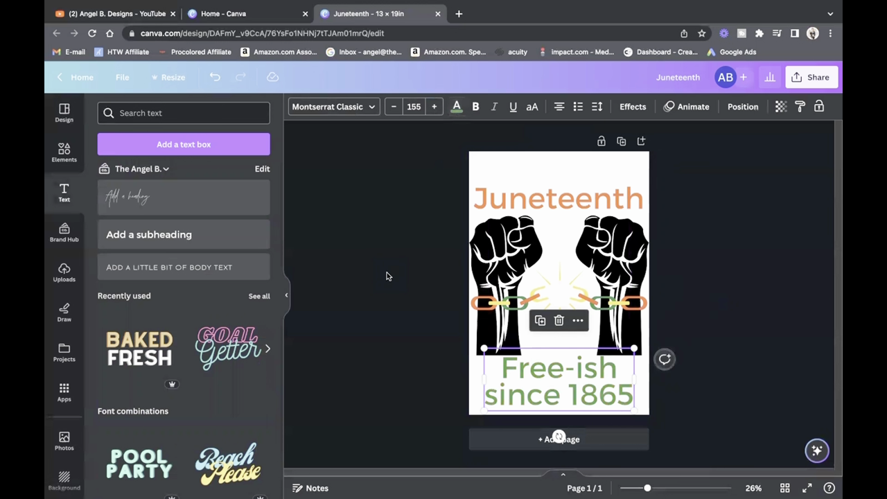
pyautogui.click(769, 333)
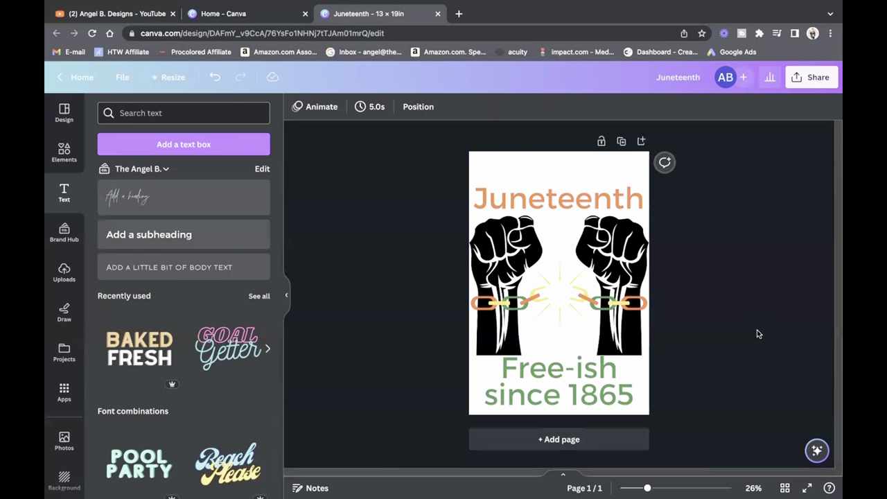
# Step: Download the design as a PNG with a transparent background
pyautogui.click(816, 85)
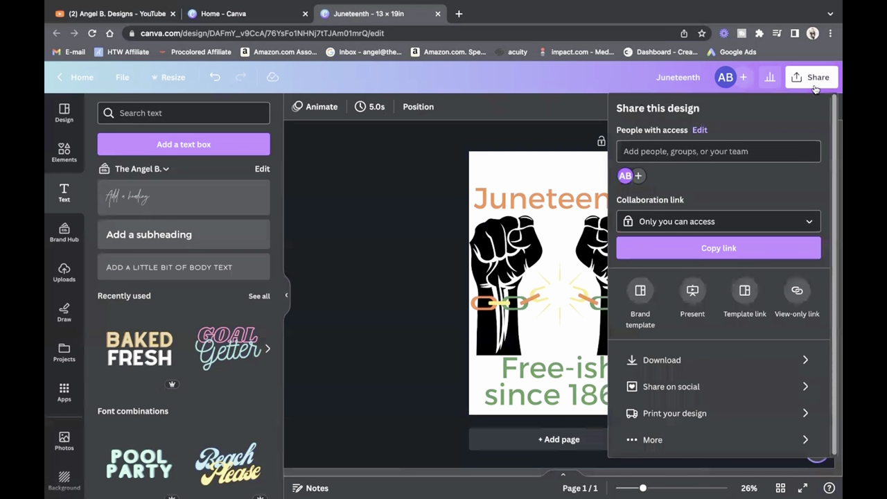
pyautogui.click(725, 371)
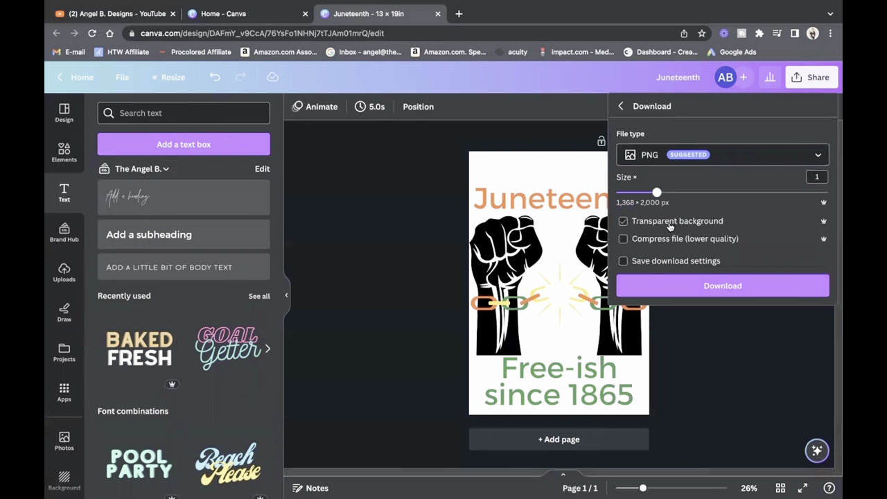
pyautogui.click(624, 223)
pyautogui.click(749, 286)
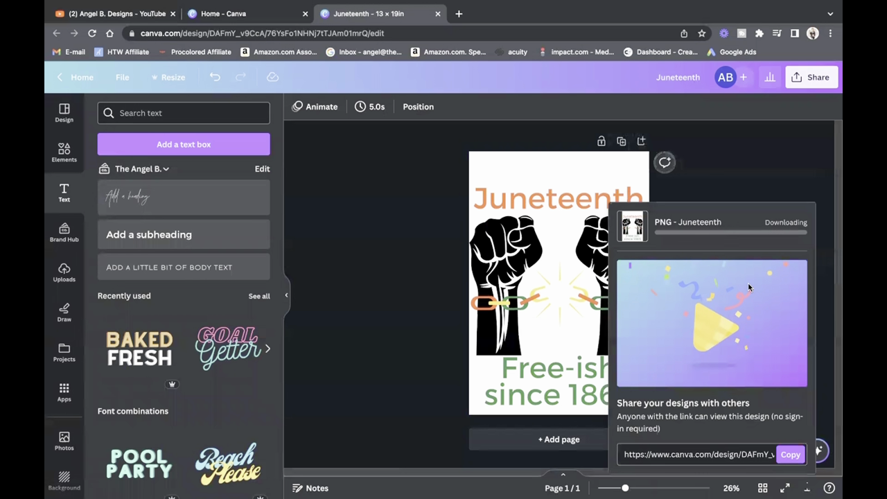
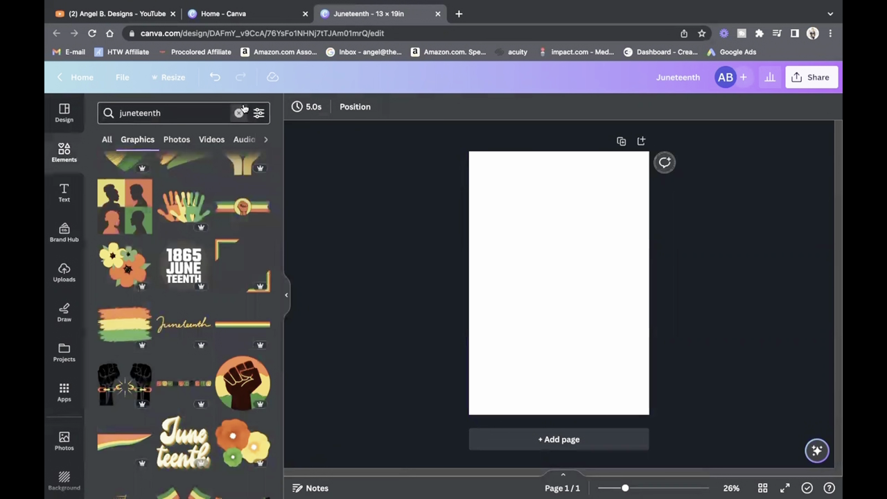
# Step: Search the elements for "red smoke cloud" and show all the matching graphics
pyautogui.click(239, 113)
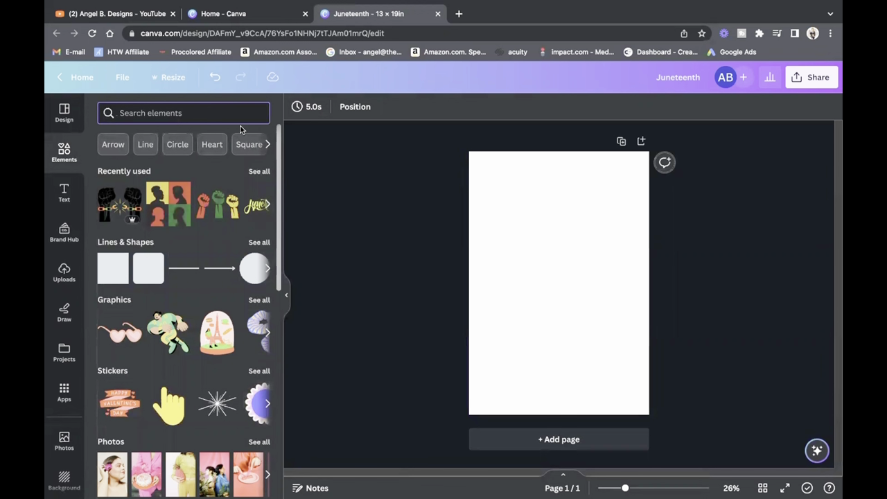
pyautogui.write('red smo')
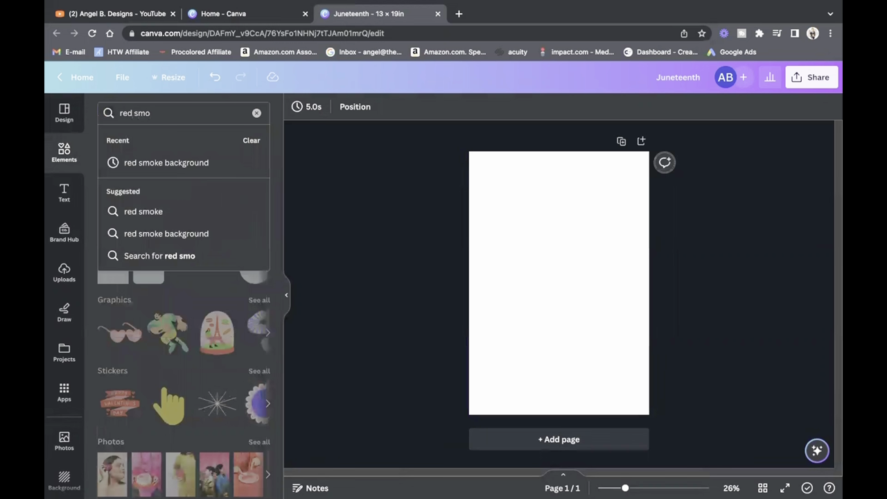
pyautogui.write('ke cloud')
pyautogui.press('Return')
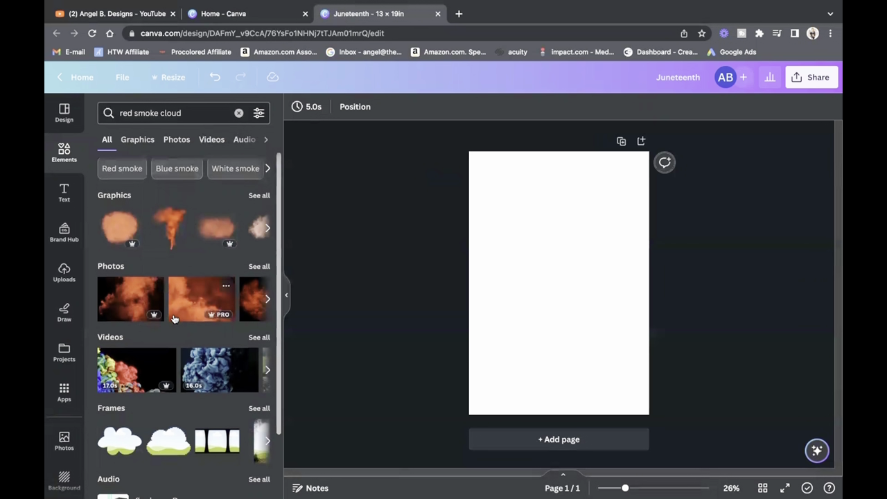
pyautogui.scroll(-1, 185, 323)
pyautogui.scroll(-1, 185, 323)
pyautogui.scroll(2, 281, 206)
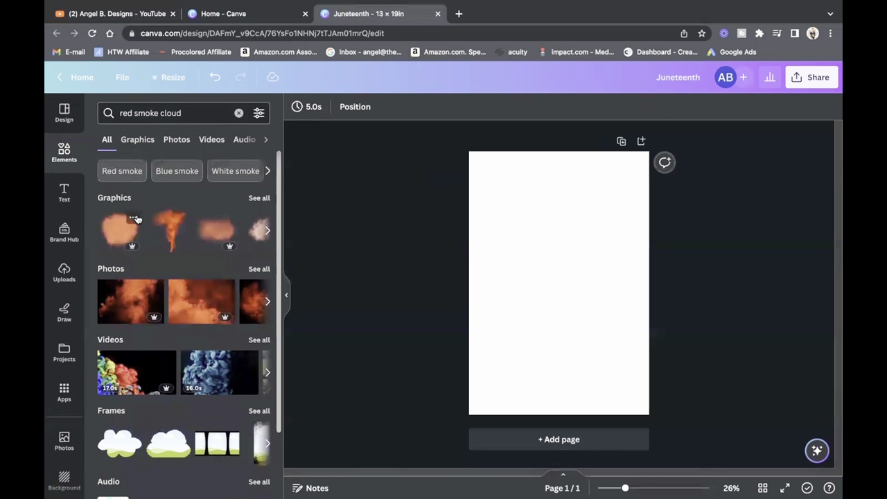
pyautogui.click(259, 198)
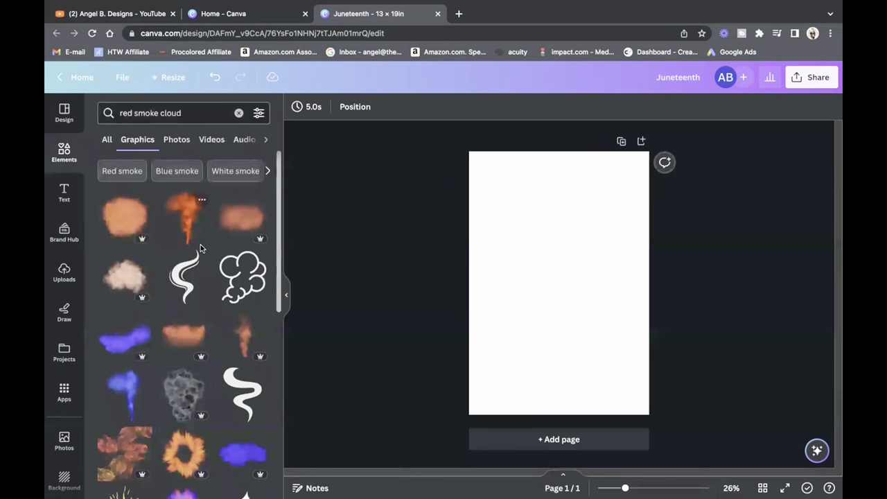
pyautogui.scroll(-2, 200, 244)
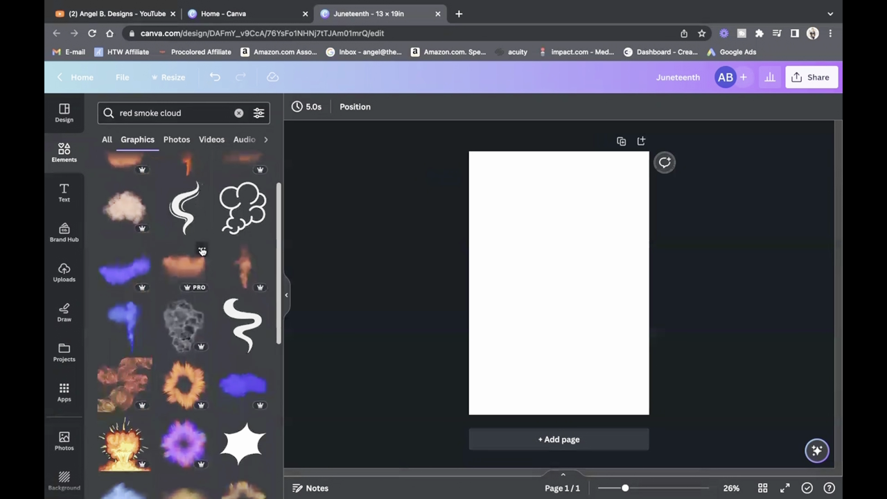
pyautogui.scroll(-5, 202, 251)
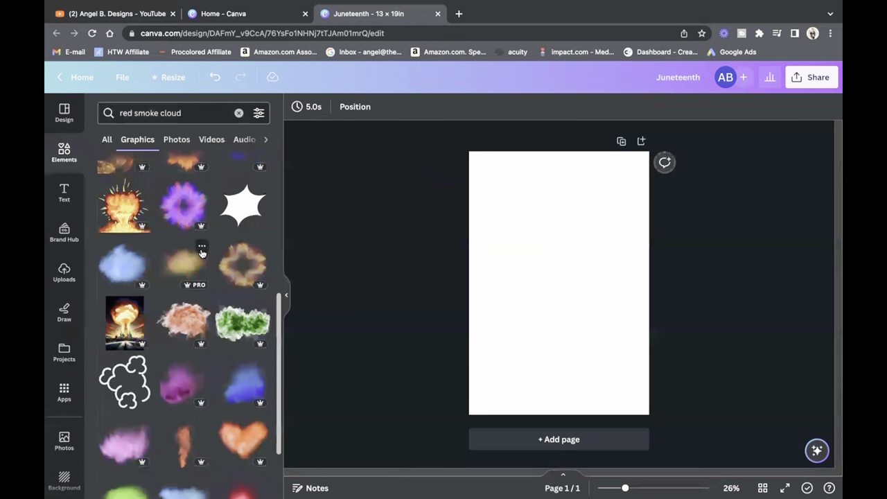
pyautogui.scroll(-4, 202, 253)
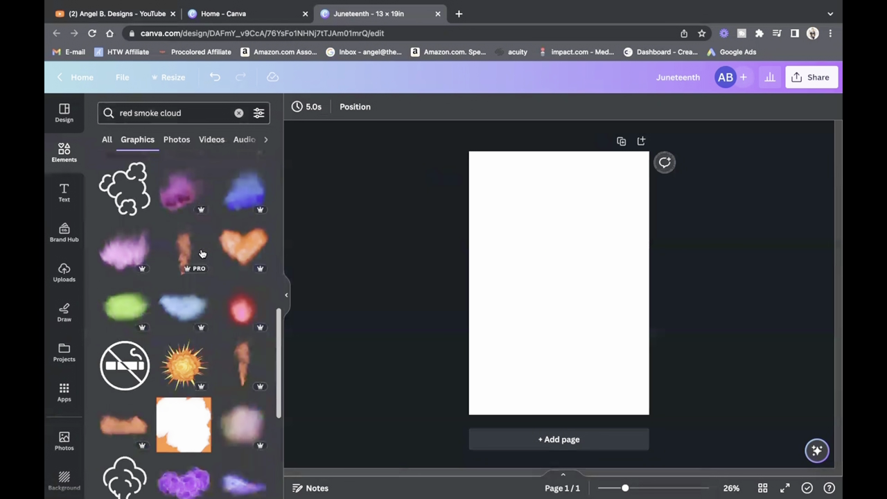
pyautogui.scroll(10, 200, 250)
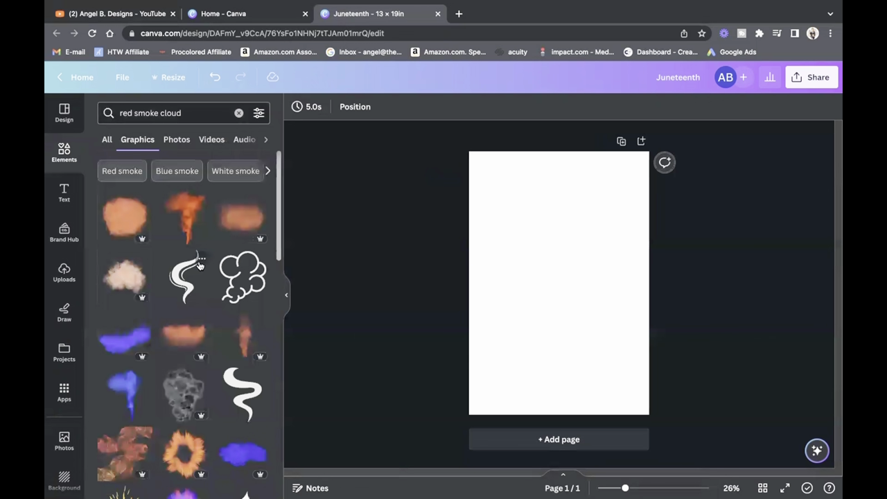
pyautogui.click(137, 208)
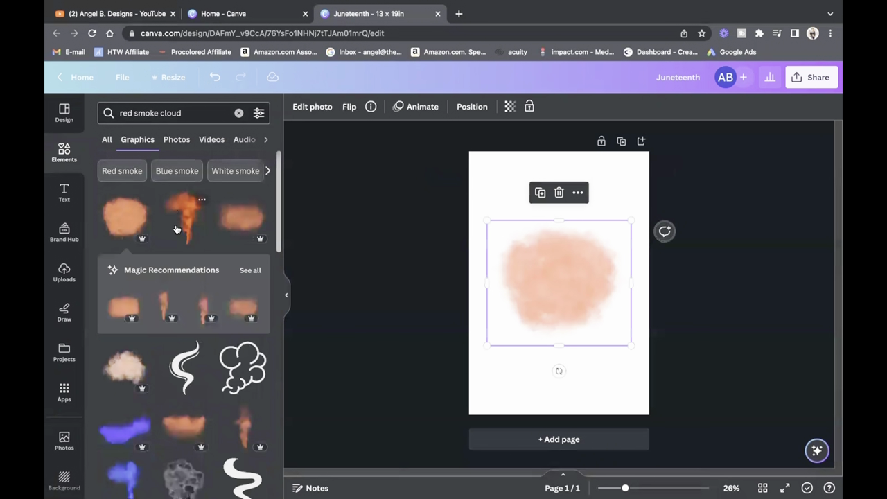
pyautogui.click(251, 223)
pyautogui.click(492, 174)
pyautogui.moveTo(492, 174); pyautogui.dragTo(583, 290)
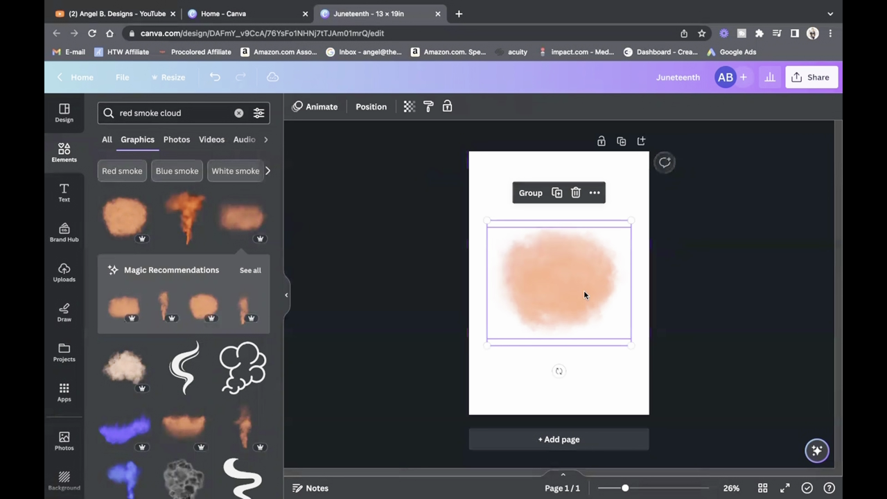
pyautogui.press('Delete')
# Step: Show all recently used elements and browse to the orange and black smoke clouds
pyautogui.click(63, 151)
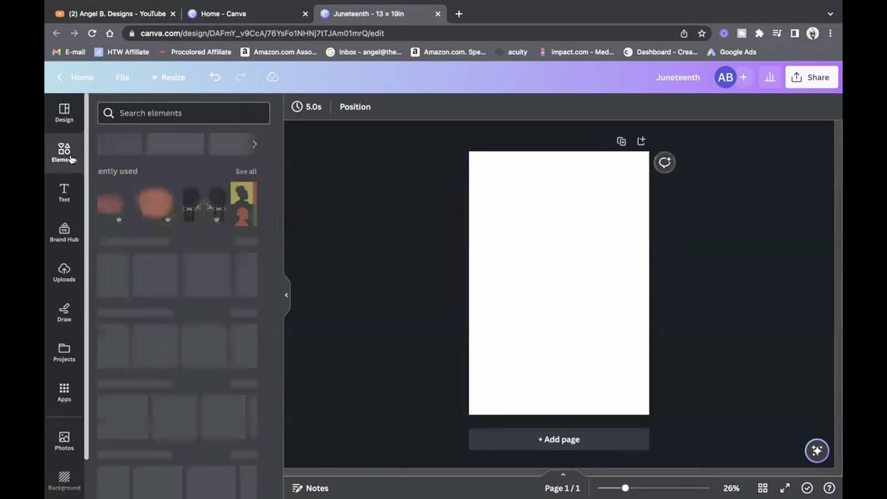
pyautogui.click(259, 171)
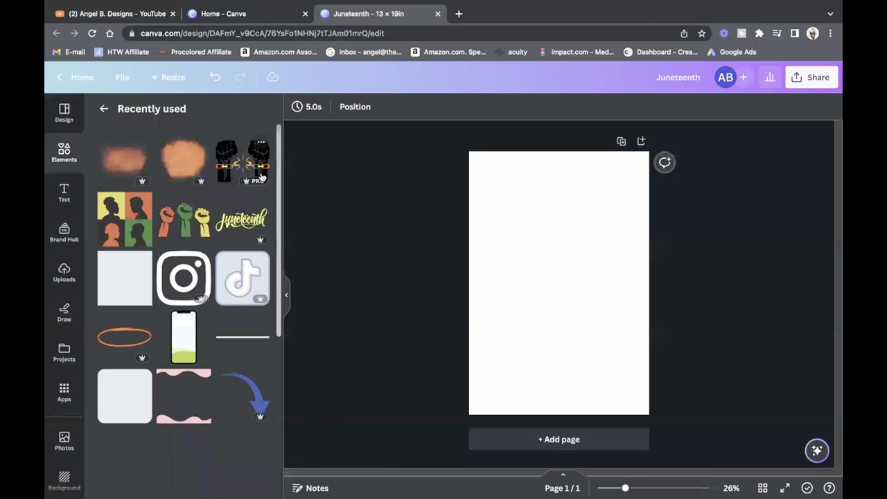
pyautogui.scroll(-10, 255, 248)
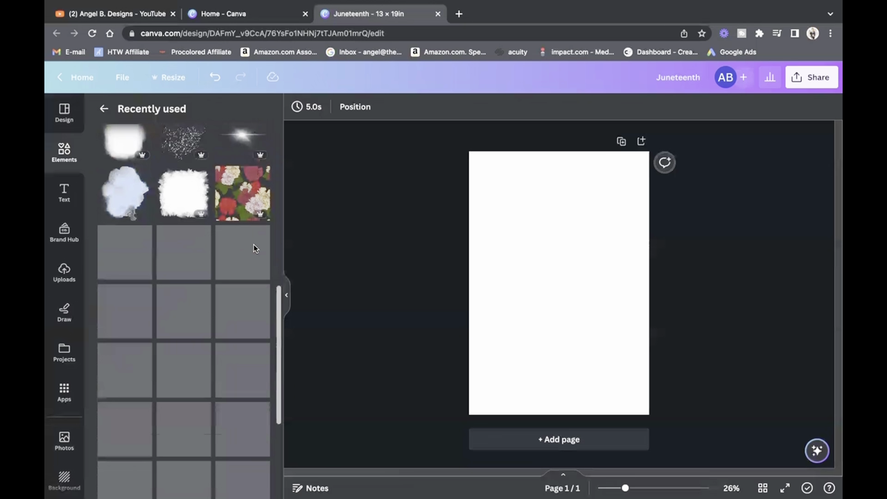
pyautogui.scroll(-2, 256, 248)
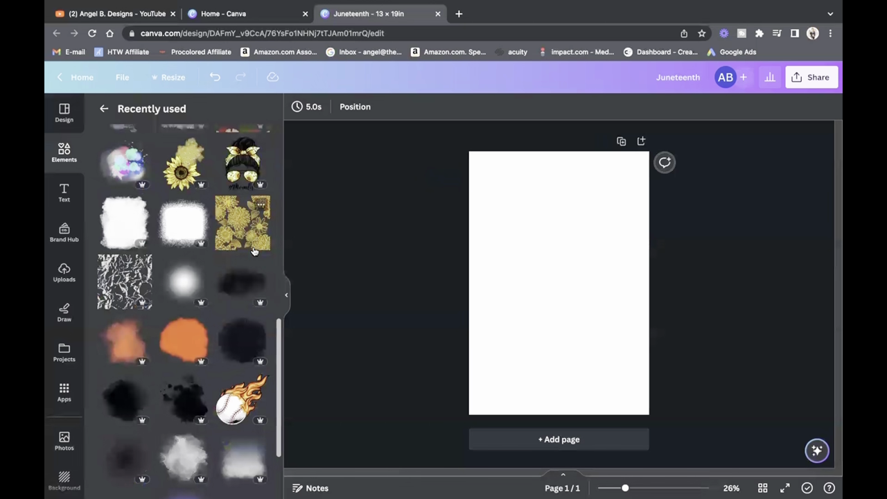
pyautogui.click(190, 351)
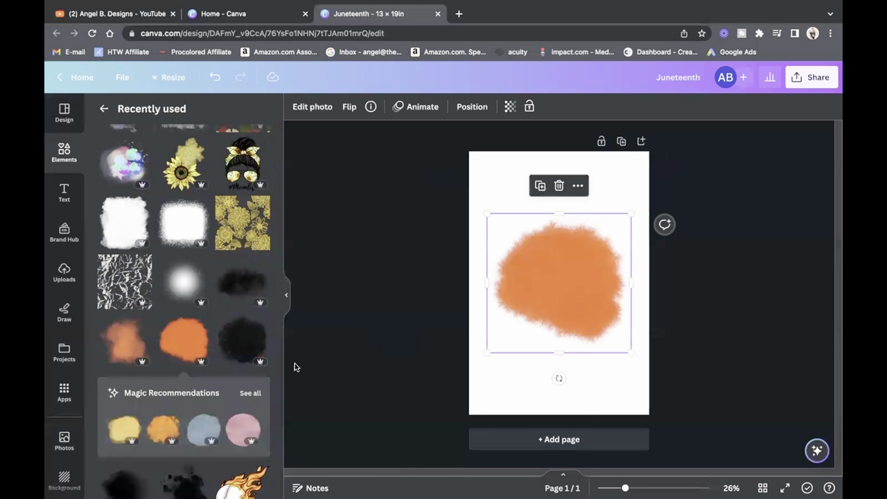
pyautogui.moveTo(562, 279); pyautogui.dragTo(541, 236)
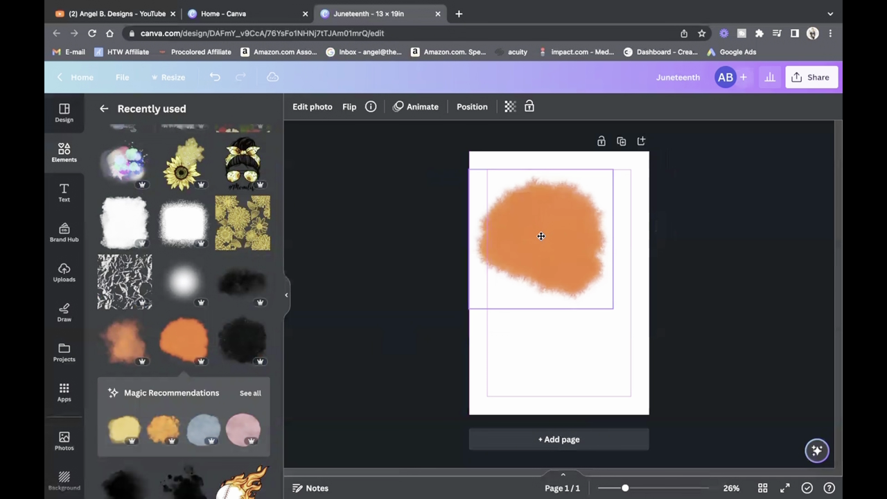
pyautogui.moveTo(613, 308); pyautogui.dragTo(644, 342)
pyautogui.click(671, 356)
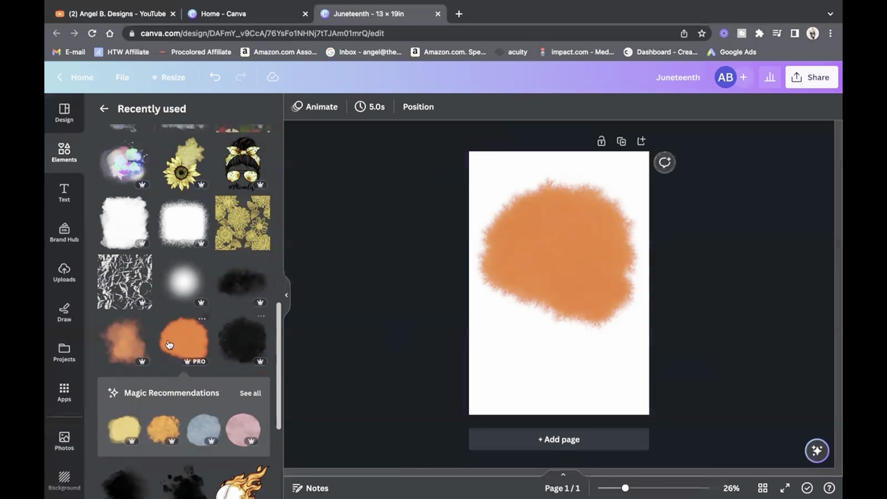
pyautogui.click(485, 278)
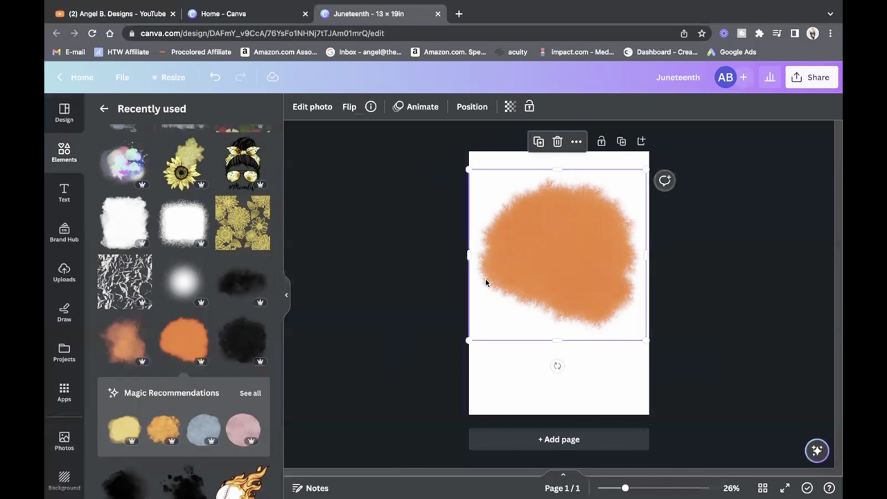
pyautogui.press('Delete')
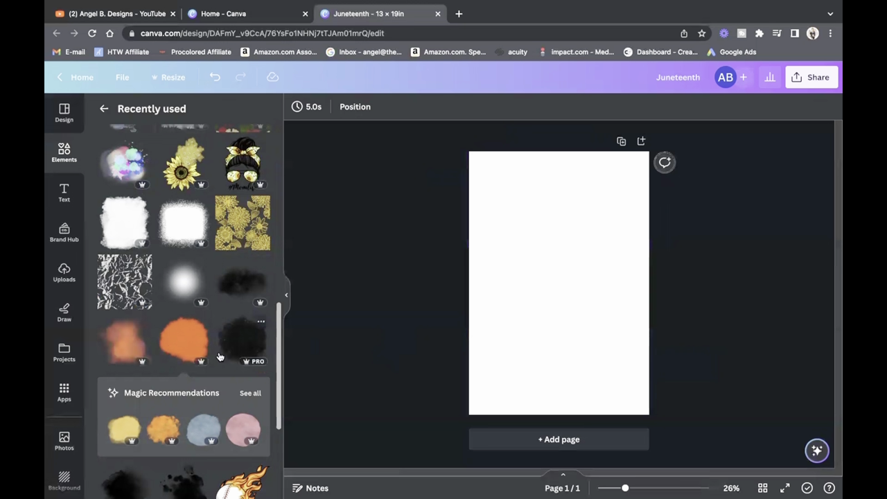
# Step: Add the translucent orange smoke graphic twice, placing one in the page's upper half and the other overlapping it to the lower right
pyautogui.click(130, 341)
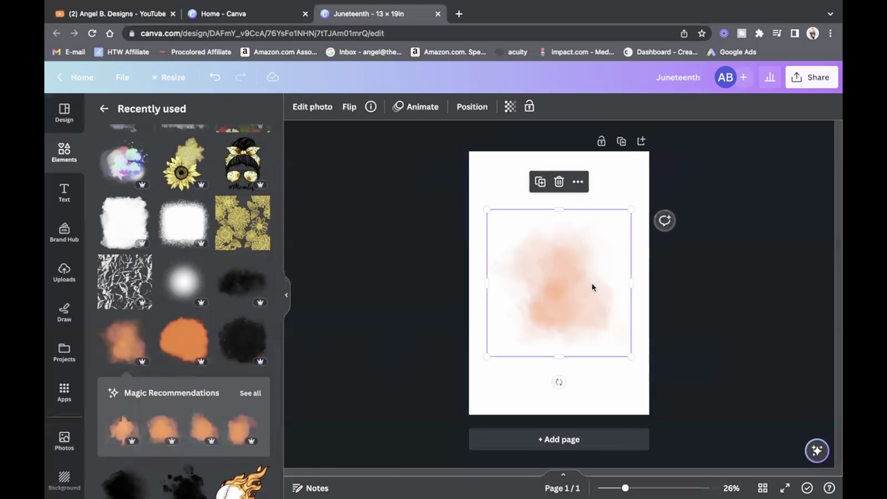
pyautogui.moveTo(593, 286); pyautogui.dragTo(561, 234)
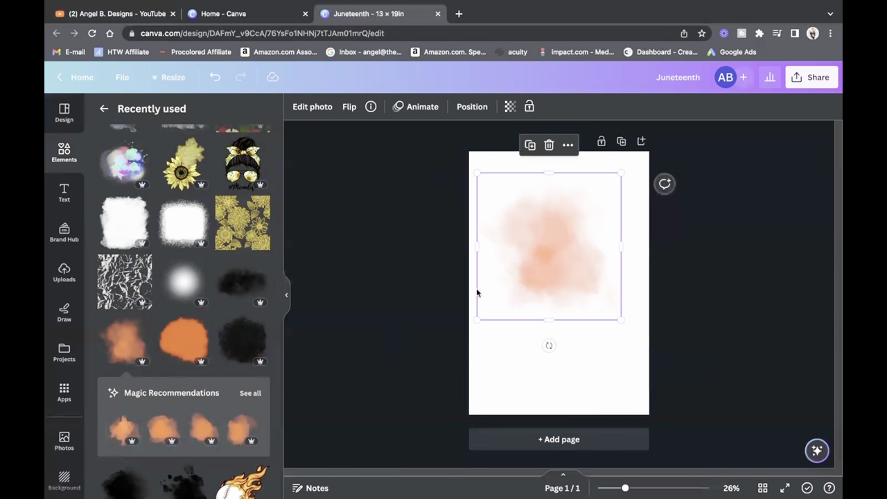
pyautogui.hotkey('ctrl', 'z')
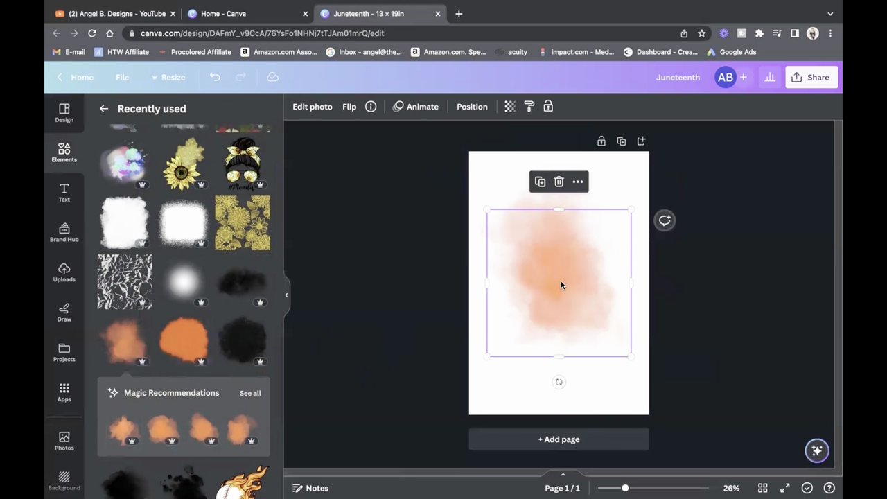
pyautogui.moveTo(561, 285); pyautogui.dragTo(608, 302)
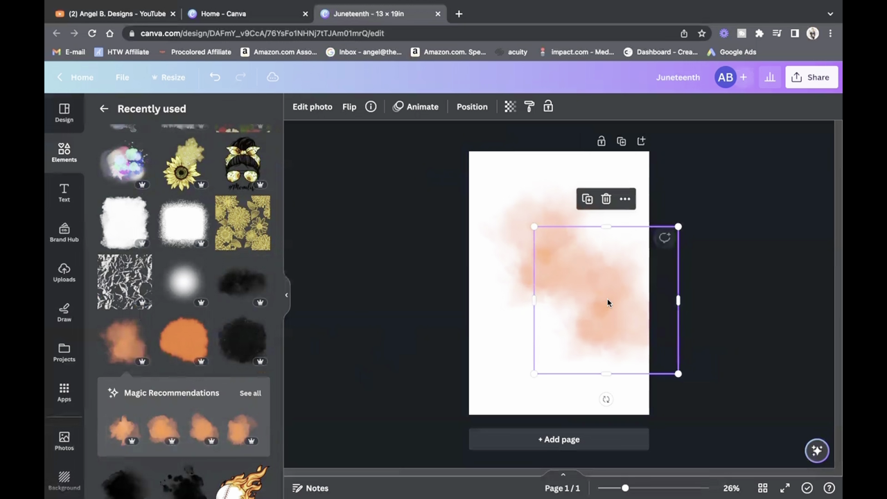
# Step: Add the wide black smoke graphic and place it over the orange smoke's lower left, leaving it uncropped
pyautogui.click(243, 281)
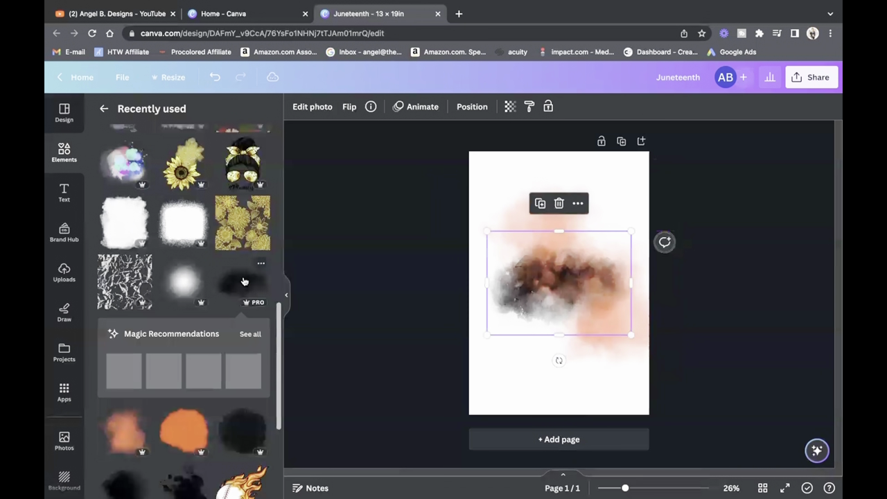
pyautogui.moveTo(559, 283); pyautogui.dragTo(533, 316)
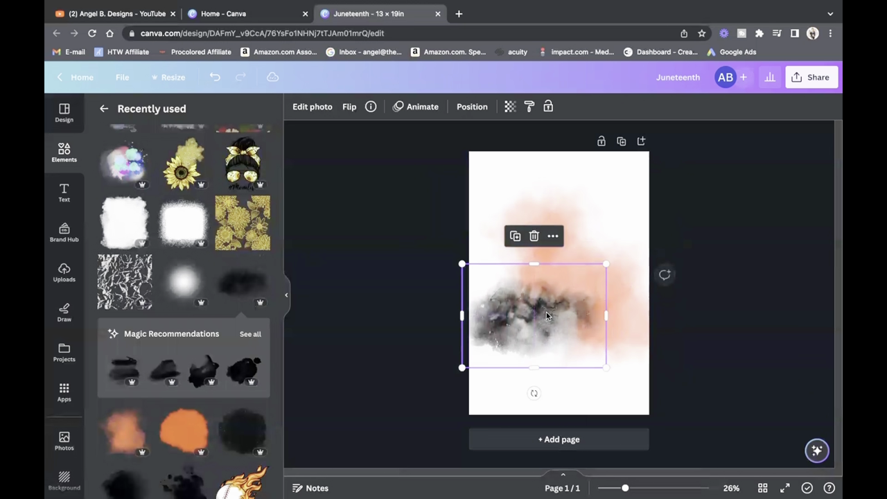
pyautogui.doubleClick(548, 317)
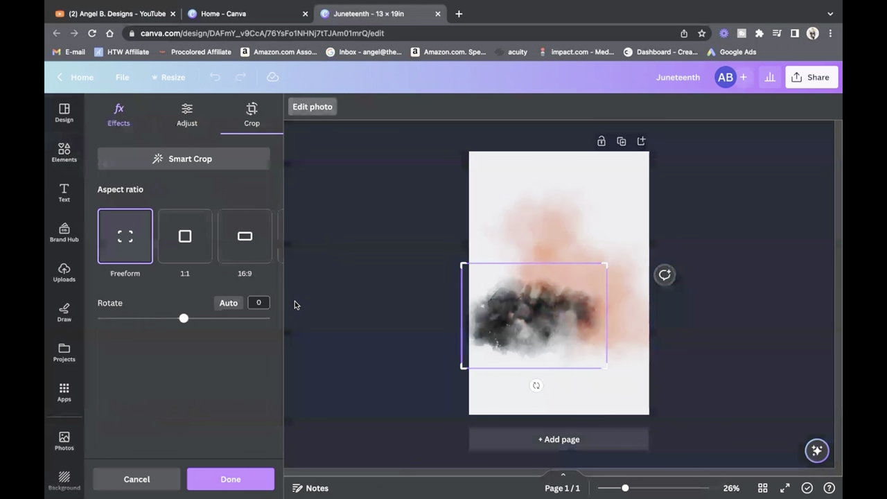
pyautogui.click(159, 474)
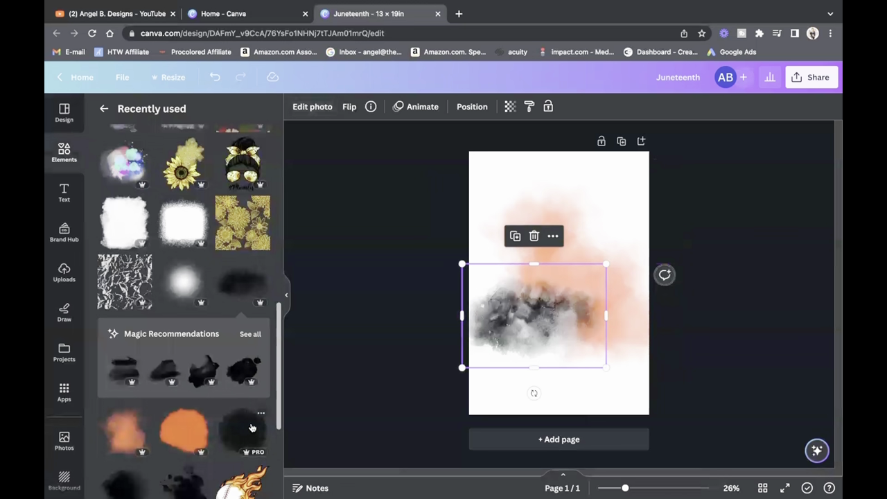
# Step: Add the round black smoke cloud and place it over the orange smoke in the page's upper right
pyautogui.scroll(-3, 244, 433)
pyautogui.scroll(-3, 245, 433)
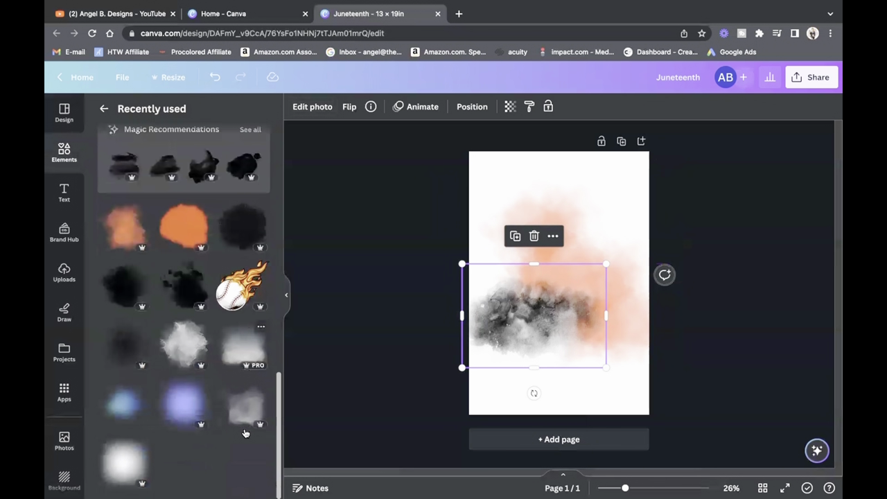
pyautogui.scroll(5, 244, 430)
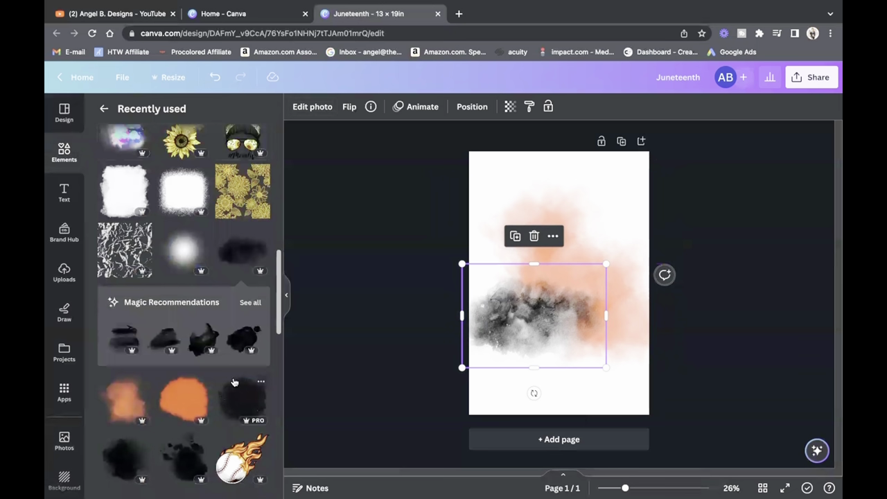
pyautogui.click(235, 389)
pyautogui.moveTo(574, 277); pyautogui.dragTo(602, 233)
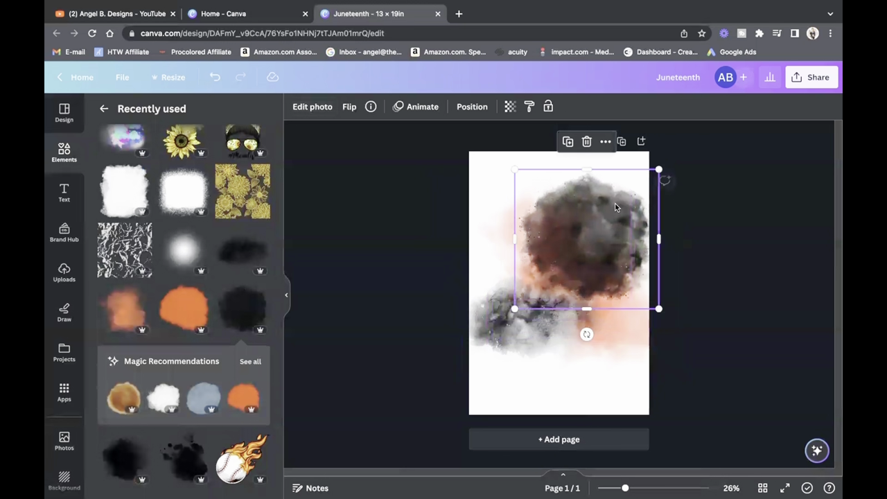
# Step: Add another translucent orange smoke at the page's centre and a second round black cloud at mid-height, slightly over the page's left edge
pyautogui.click(124, 311)
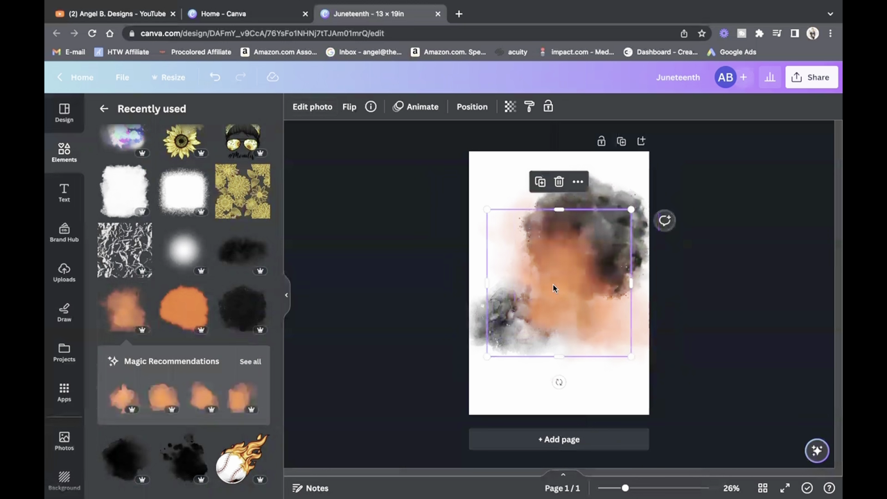
pyautogui.click(255, 312)
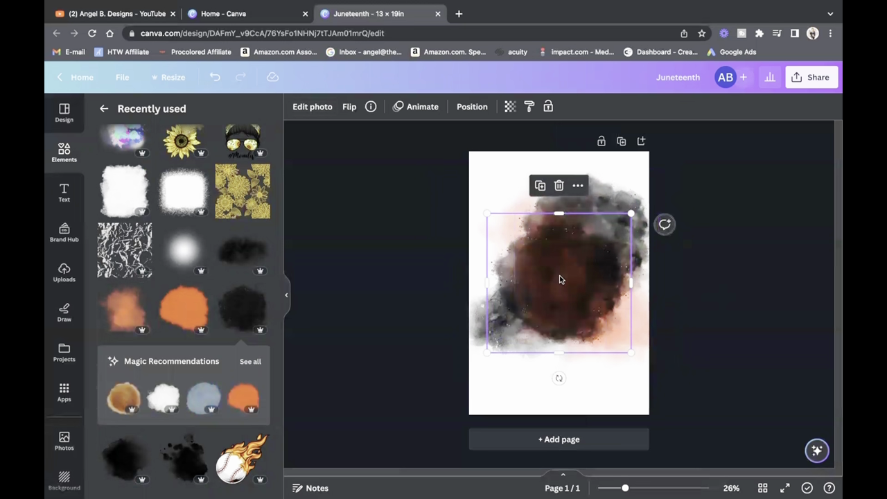
pyautogui.moveTo(560, 277); pyautogui.dragTo(535, 276)
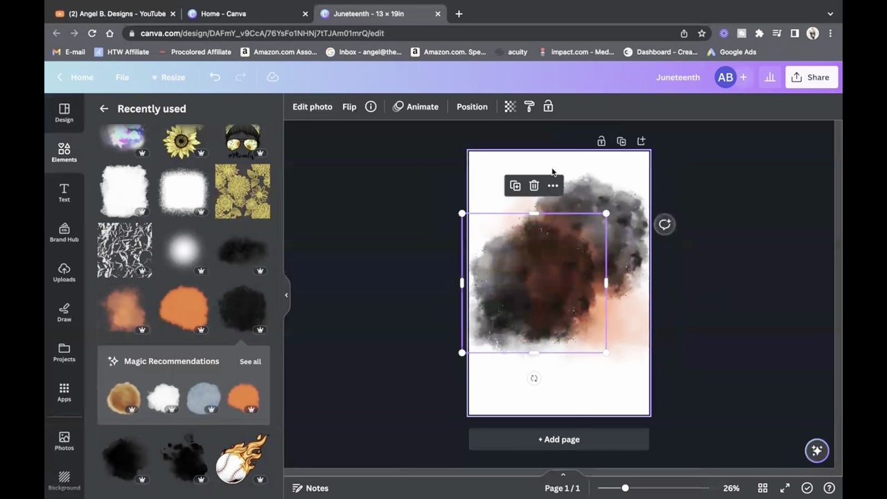
# Step: Send the black smoke cloud at the page's left edge backward one layer and nudge it slightly down and left
pyautogui.click(472, 106)
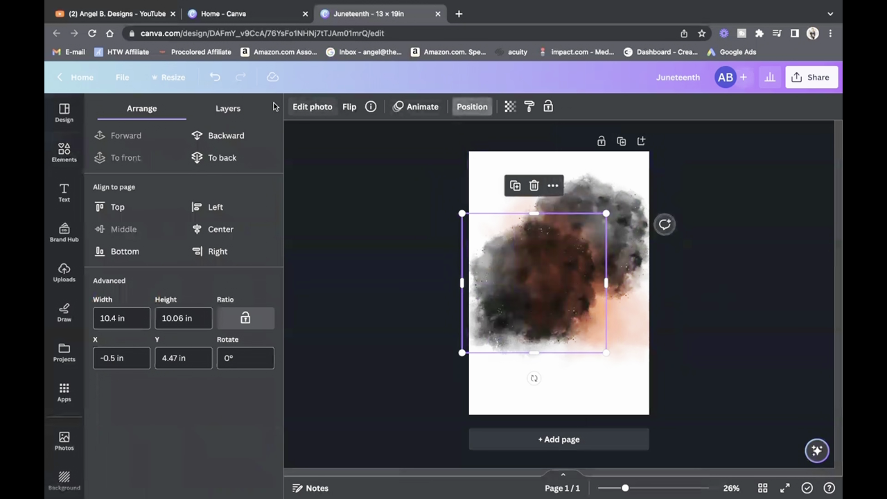
pyautogui.click(235, 136)
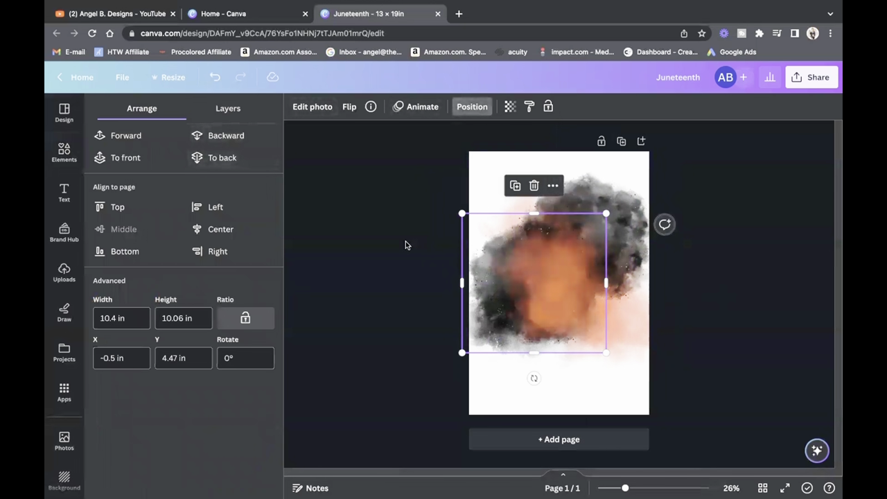
pyautogui.click(489, 256)
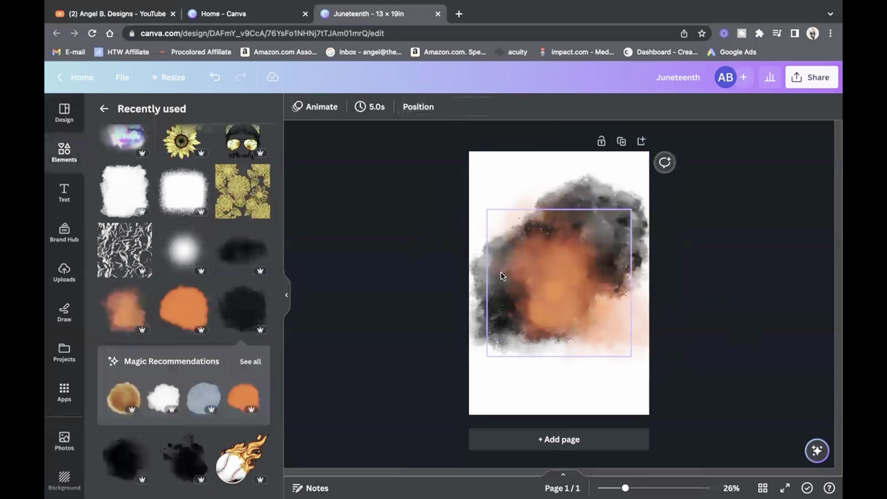
pyautogui.moveTo(466, 289); pyautogui.dragTo(462, 293)
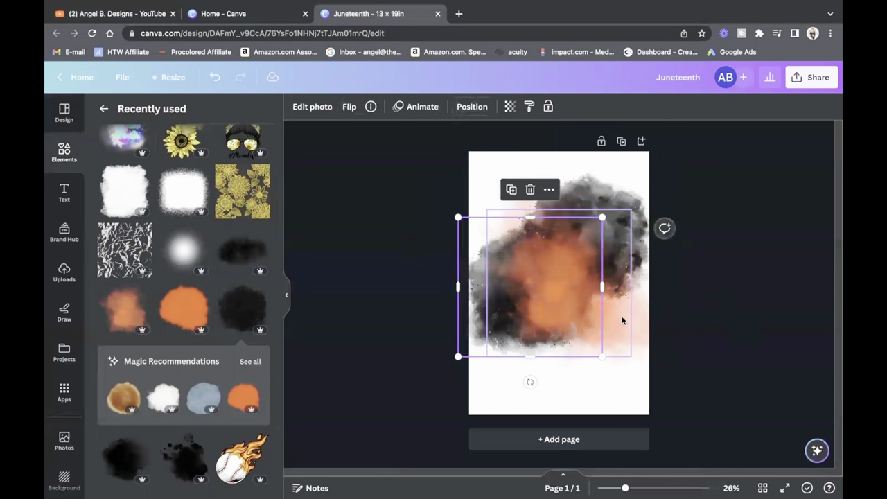
# Step: Move the central orange smoke up and left, and add another translucent orange smoke overlapping the page's lower edge
pyautogui.click(565, 284)
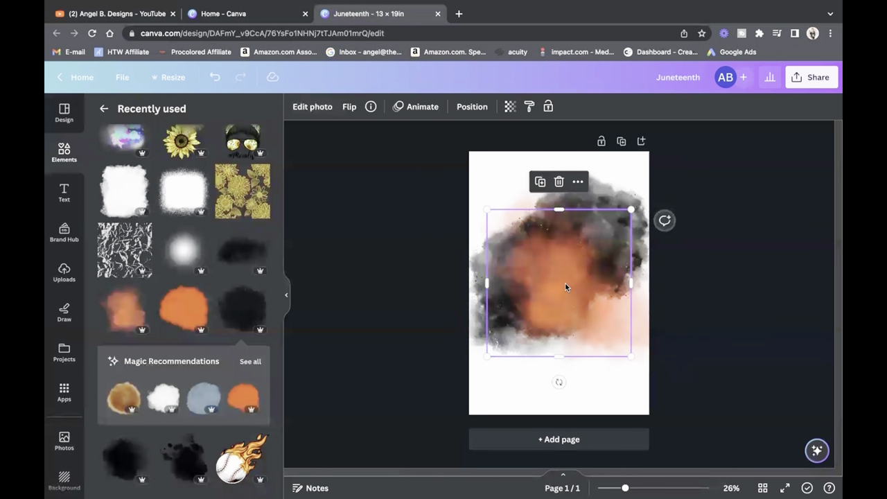
pyautogui.moveTo(566, 287); pyautogui.dragTo(548, 244)
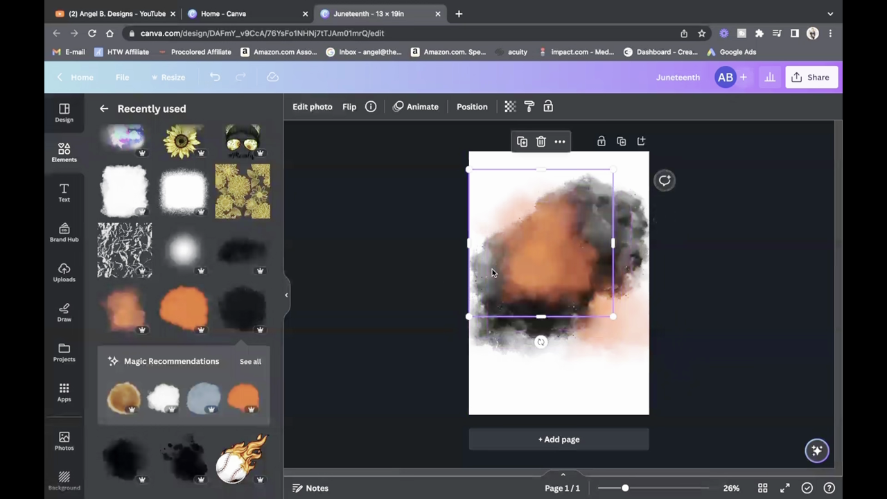
pyautogui.click(146, 312)
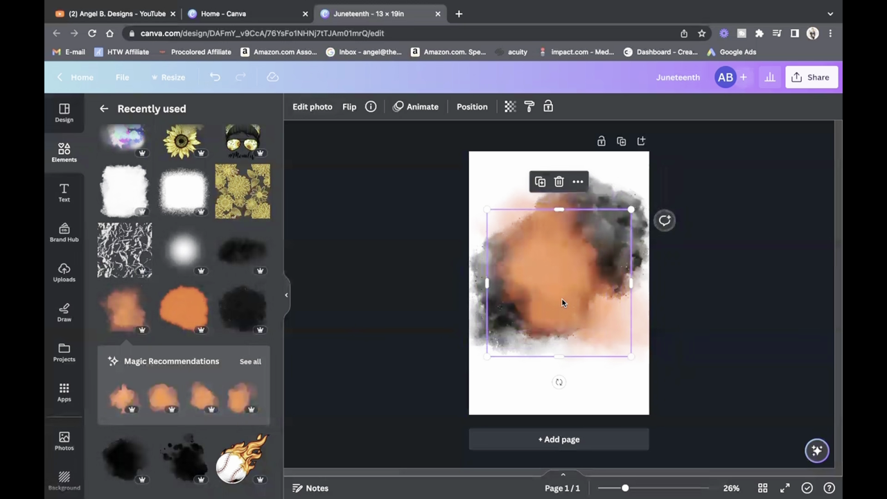
pyautogui.moveTo(562, 303); pyautogui.dragTo(553, 396)
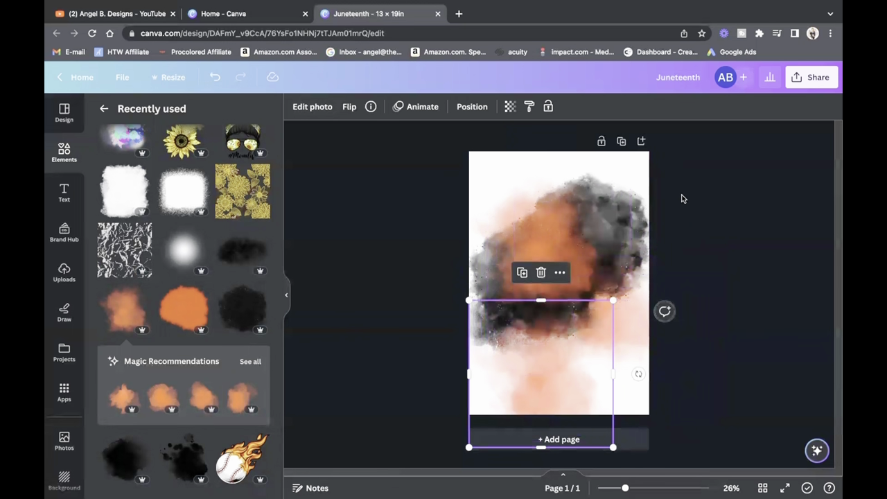
# Step: Move the upper-right black cloud down to the page's lower right, and place the lowest orange smoke over it, brought to the front
pyautogui.click(635, 215)
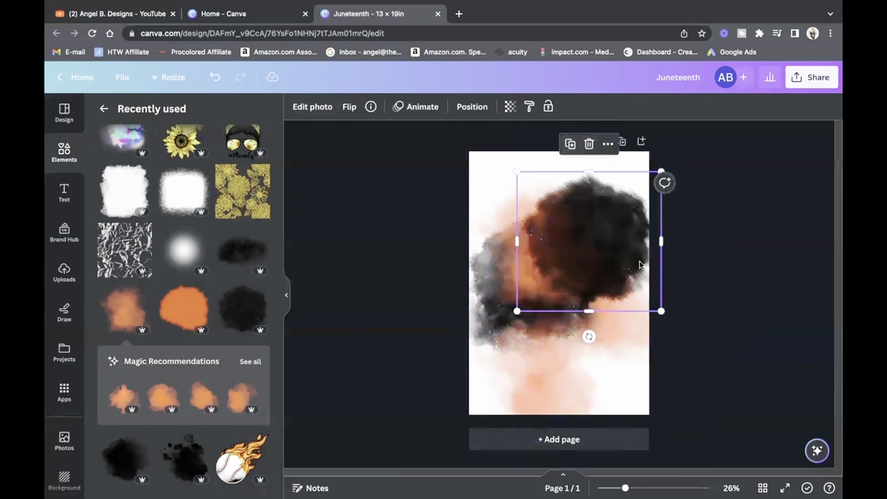
pyautogui.moveTo(590, 262); pyautogui.dragTo(612, 340)
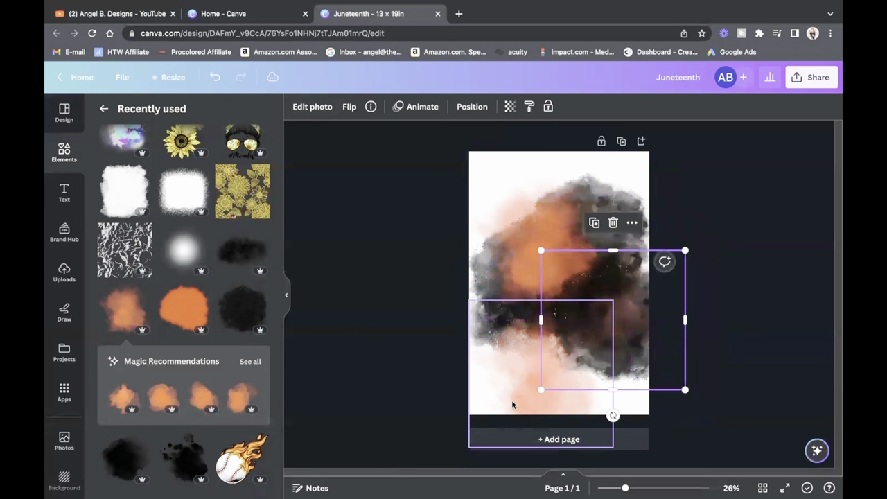
pyautogui.click(500, 403)
pyautogui.moveTo(501, 404); pyautogui.dragTo(547, 382)
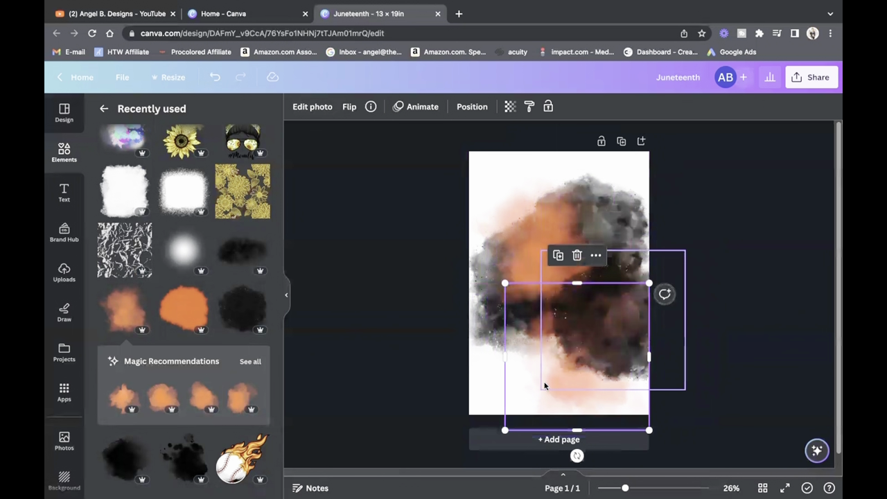
pyautogui.rightClick(537, 389)
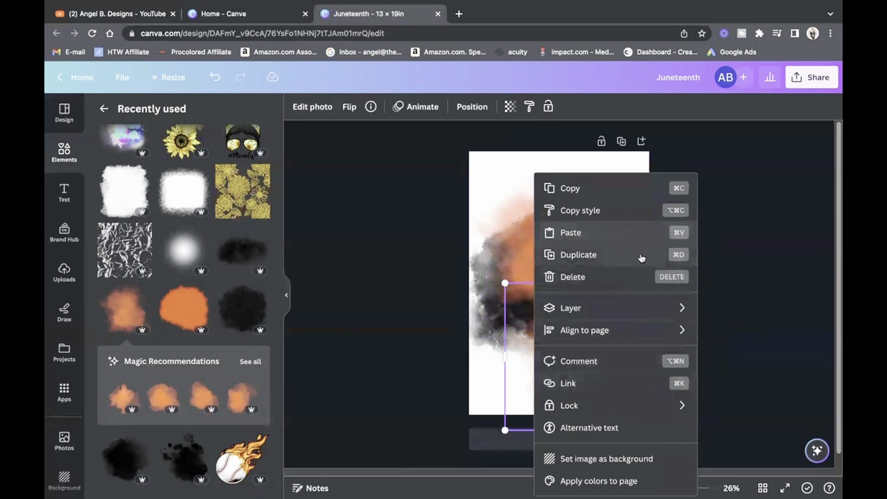
pyautogui.moveTo(621, 321)
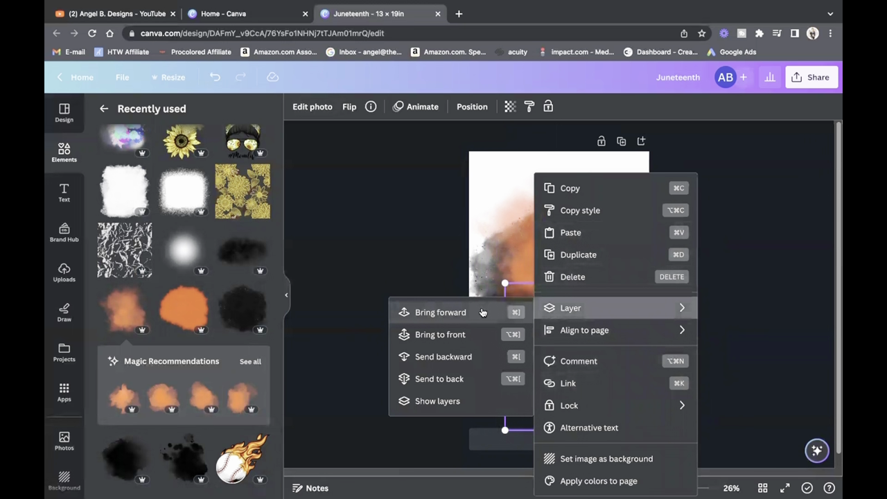
pyautogui.click(482, 333)
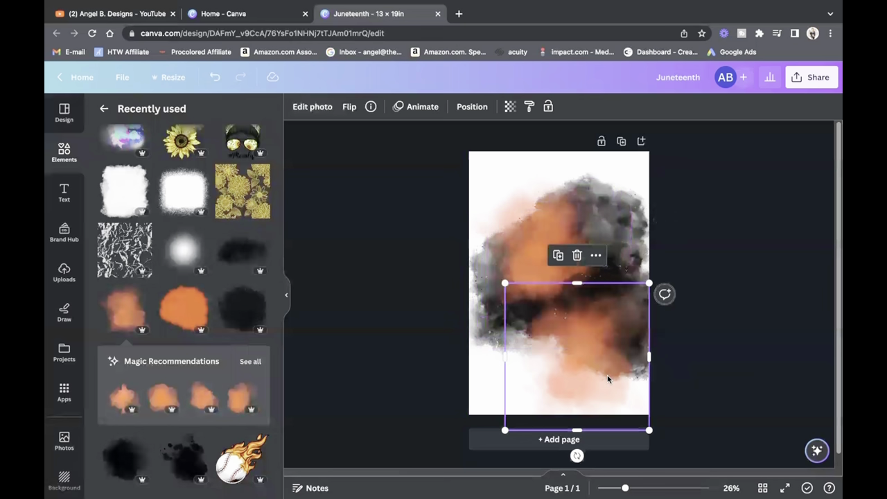
pyautogui.moveTo(607, 376); pyautogui.dragTo(626, 351)
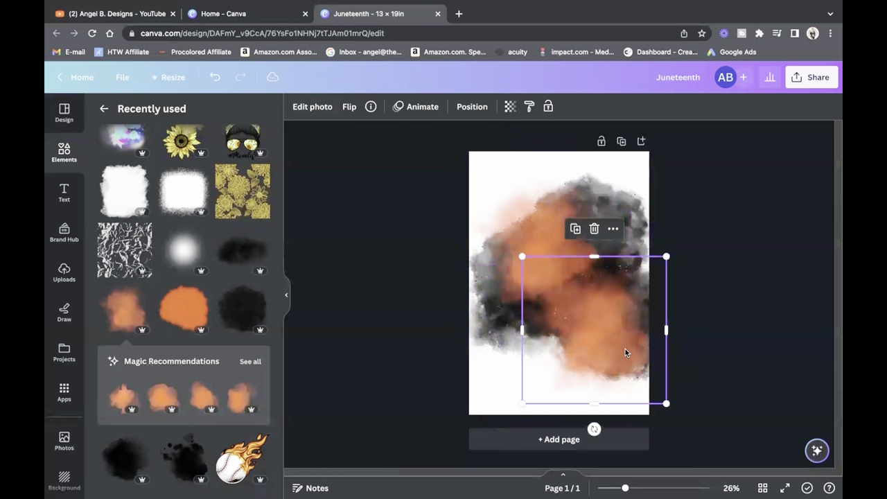
pyautogui.click(734, 307)
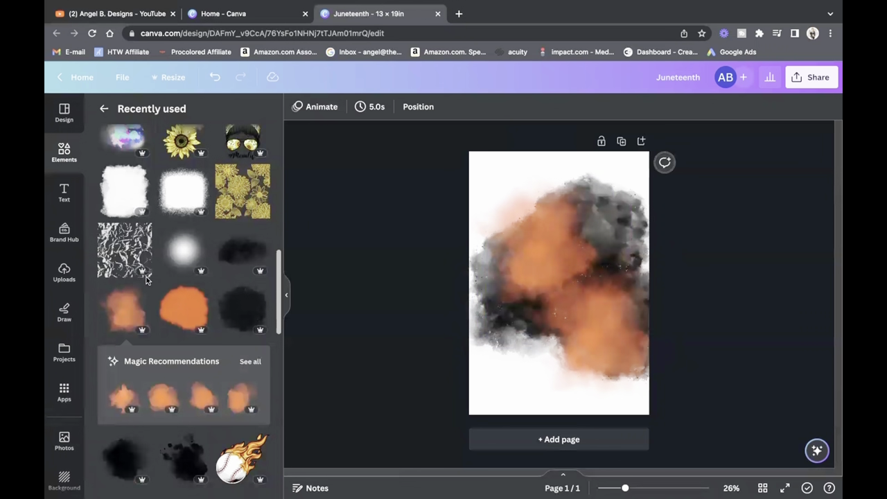
# Step: Add the uploaded photo of the young baseball player standing with the glove raised to the chest
pyautogui.click(63, 274)
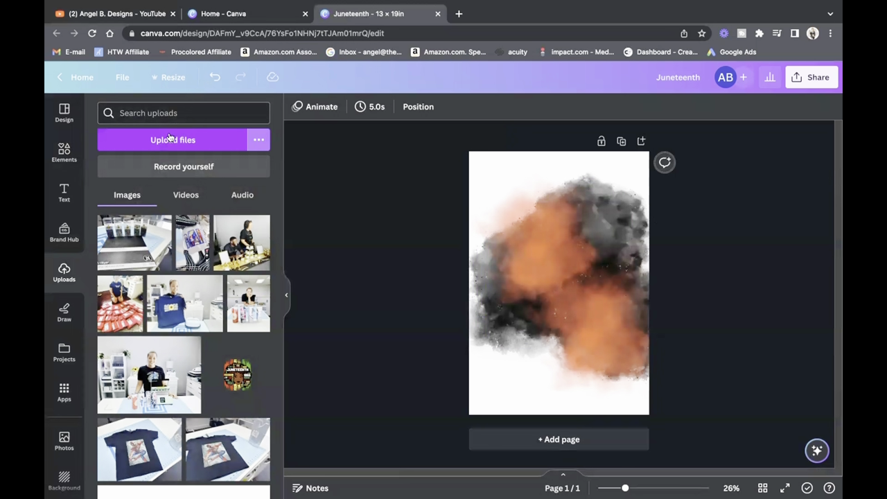
pyautogui.scroll(-10, 201, 293)
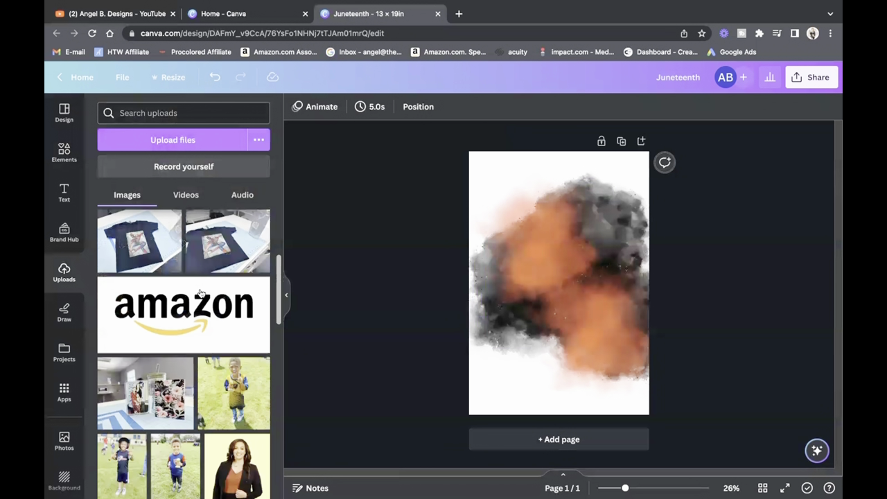
pyautogui.scroll(-15, 200, 294)
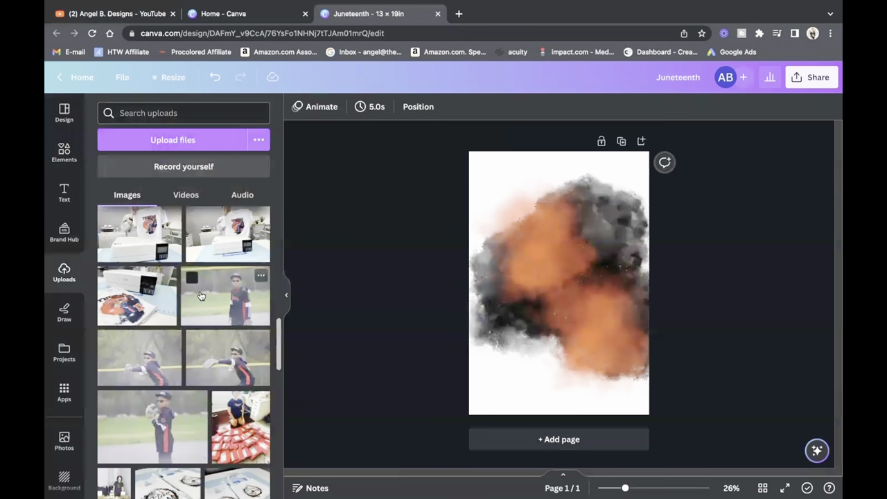
pyautogui.scroll(-2, 201, 296)
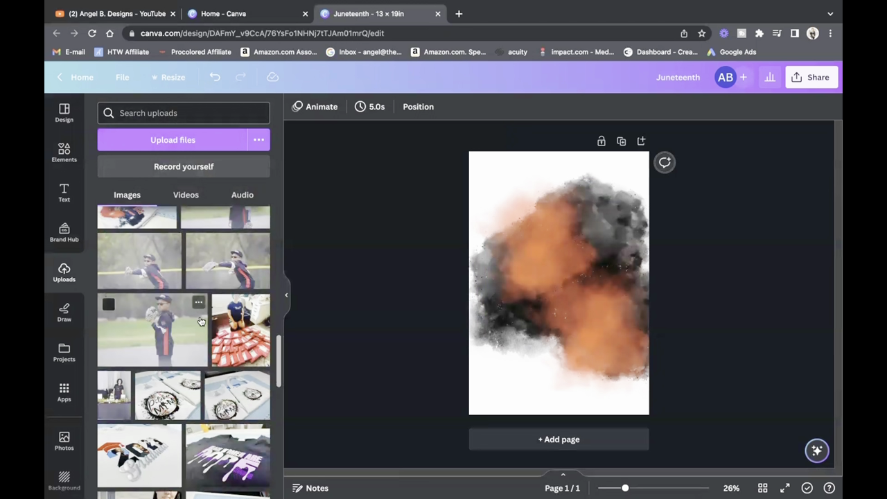
pyautogui.scroll(3, 201, 316)
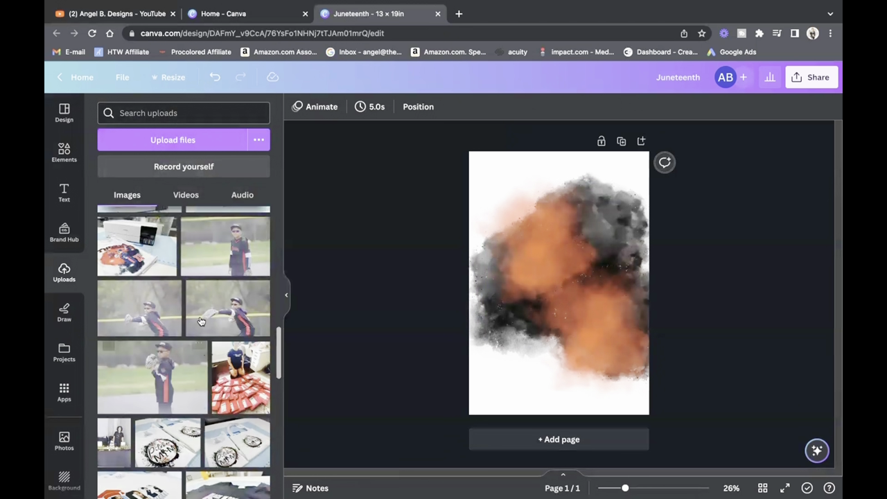
pyautogui.click(166, 393)
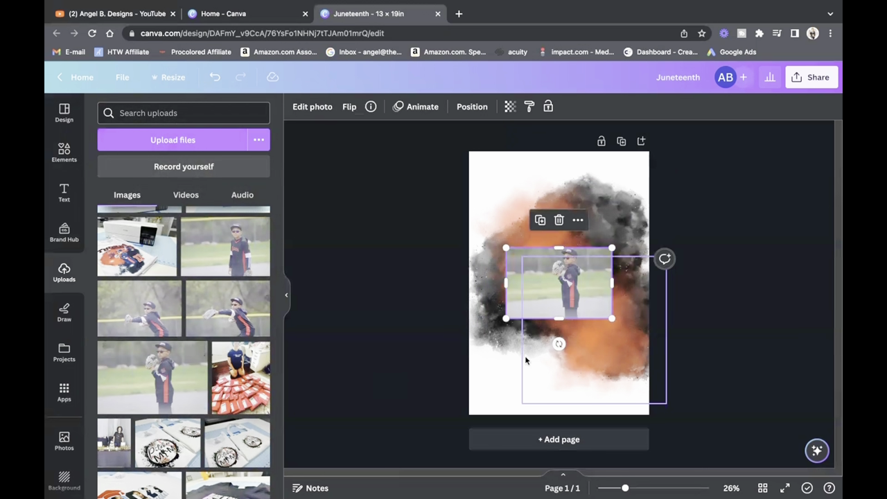
# Step: Crop both sides of the baseball photo close to the player, enlarge it and centre it horizontally over the smoke
pyautogui.moveTo(514, 282); pyautogui.dragTo(545, 283)
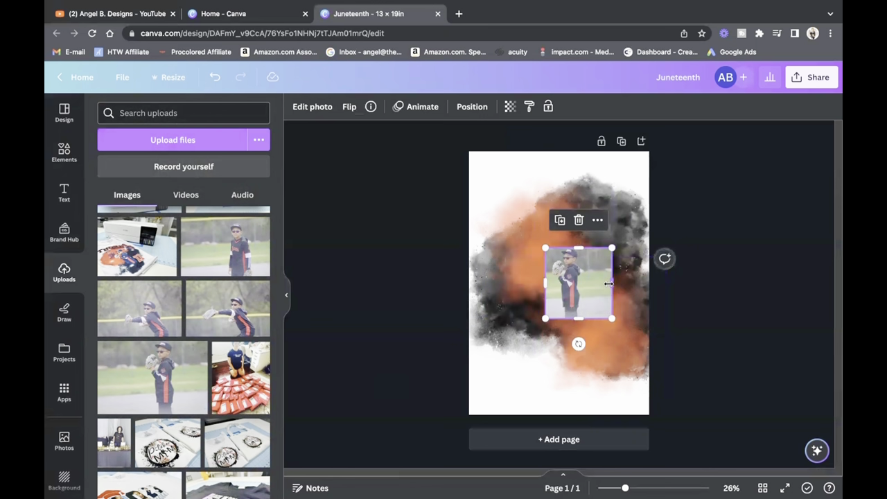
pyautogui.moveTo(608, 283); pyautogui.dragTo(595, 284)
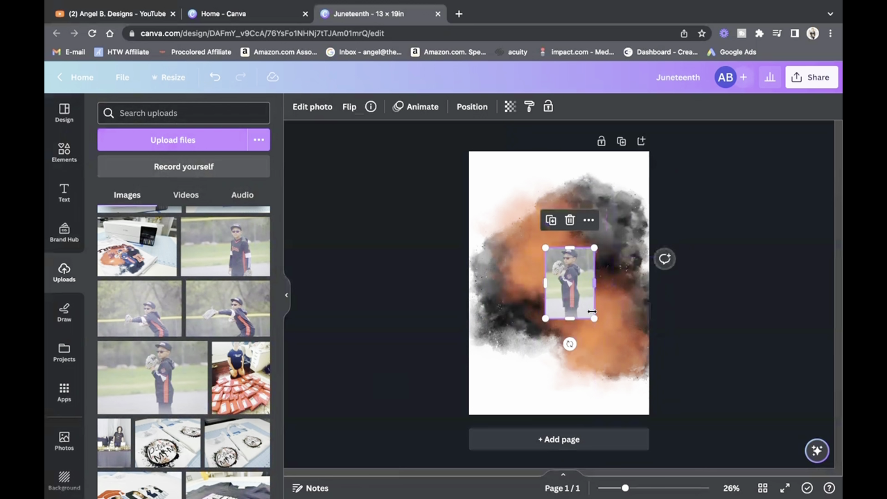
pyautogui.moveTo(592, 321); pyautogui.dragTo(570, 324)
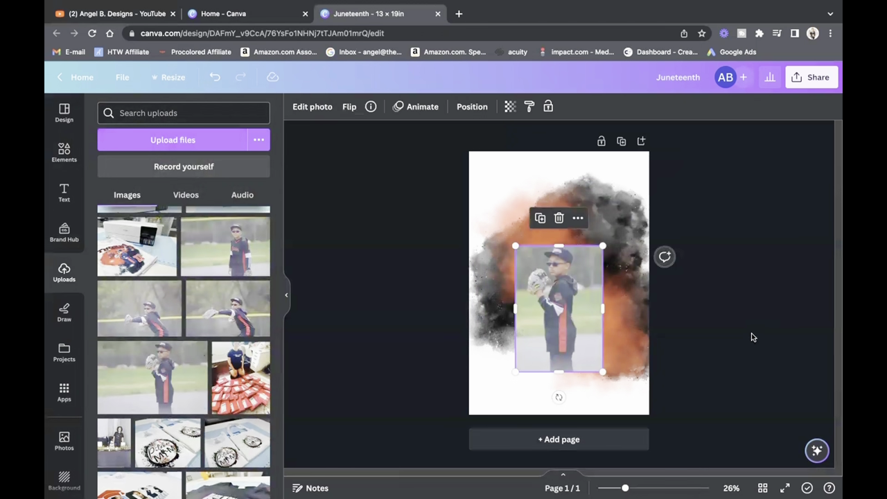
# Step: Remove the background from the baseball player's photo
pyautogui.click(312, 109)
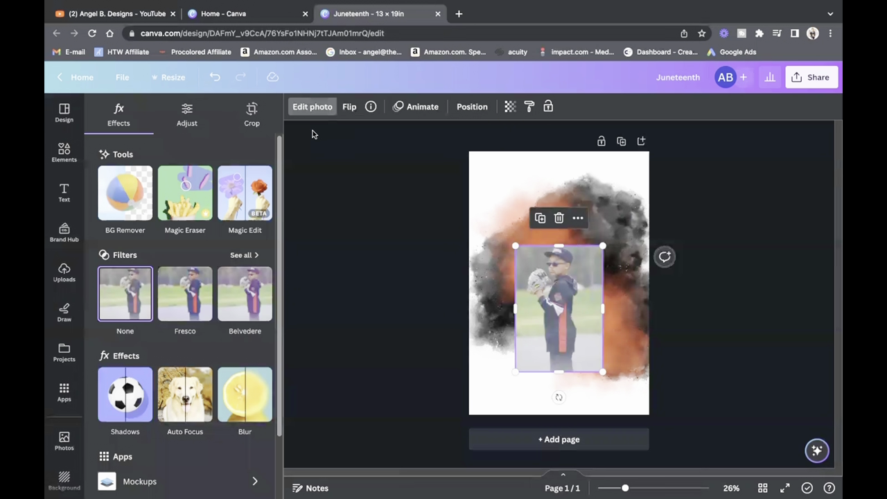
pyautogui.click(123, 202)
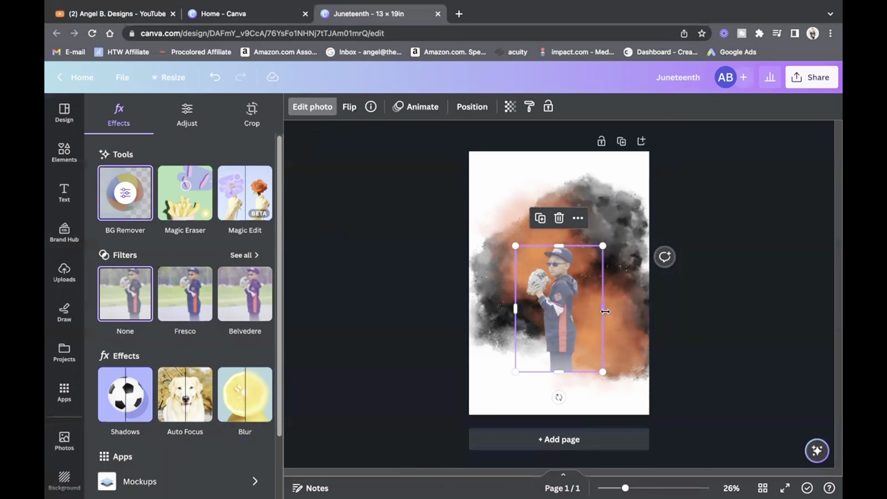
pyautogui.click(728, 221)
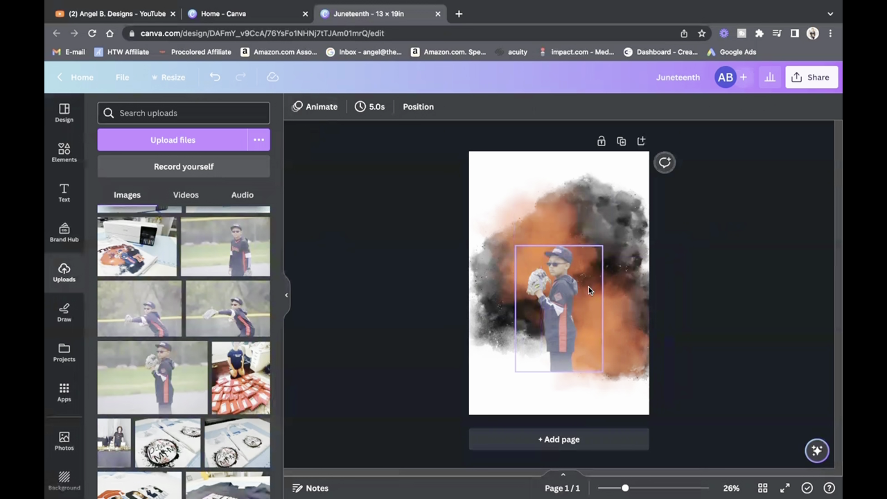
# Step: Auto-adjust the whole baseball player image and set the adjustment intensity to 75
pyautogui.click(573, 305)
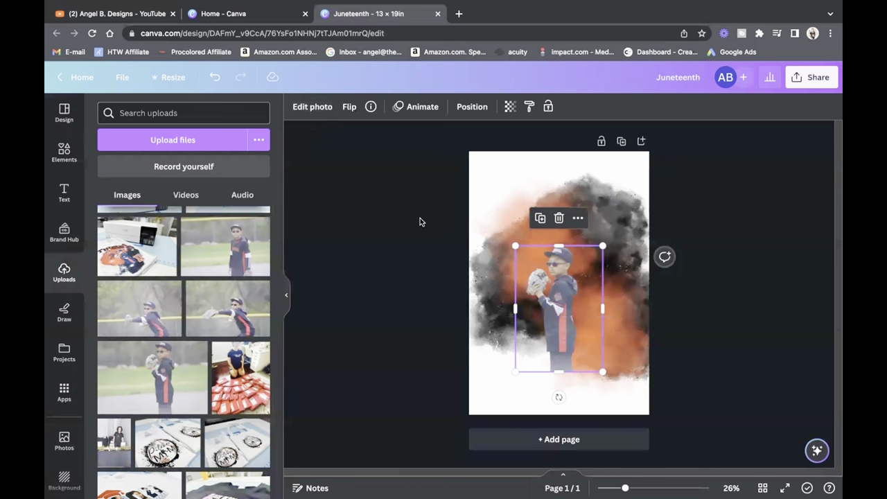
pyautogui.click(312, 108)
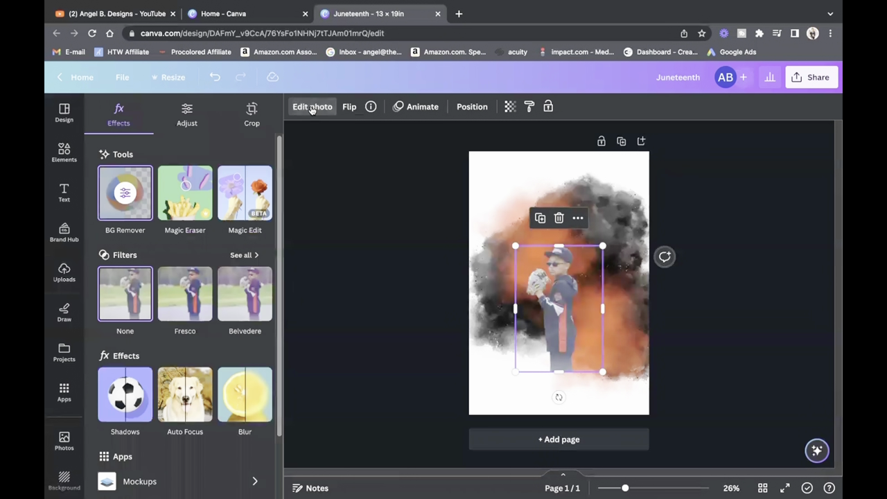
pyautogui.click(189, 112)
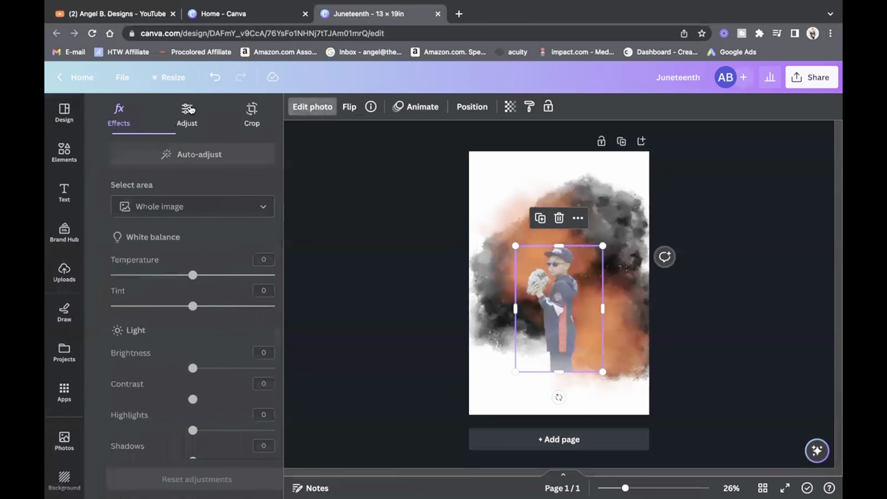
pyautogui.click(179, 155)
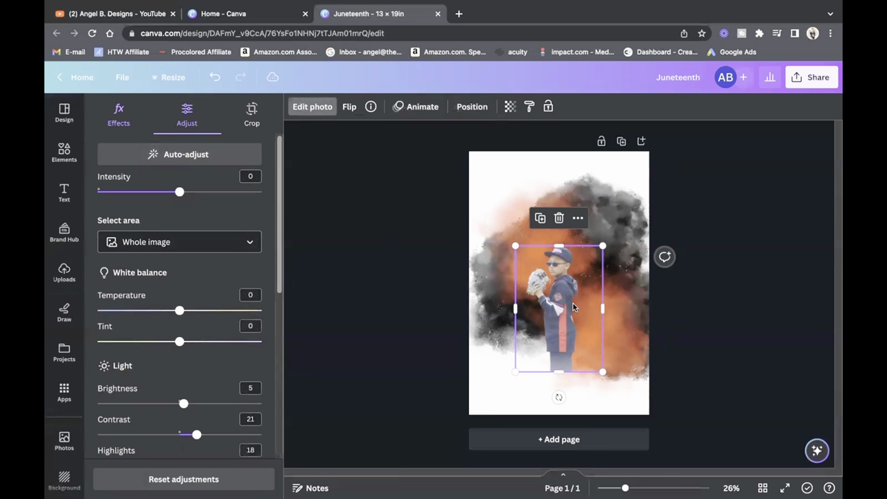
pyautogui.click(215, 78)
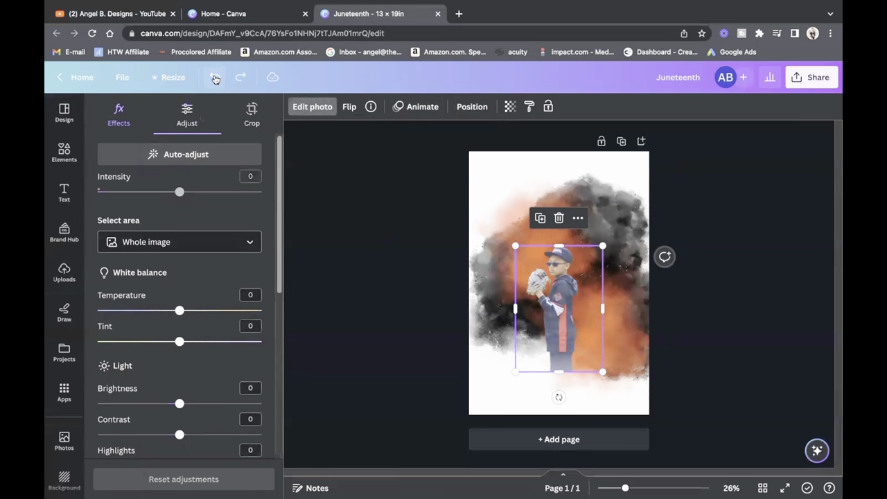
pyautogui.click(214, 154)
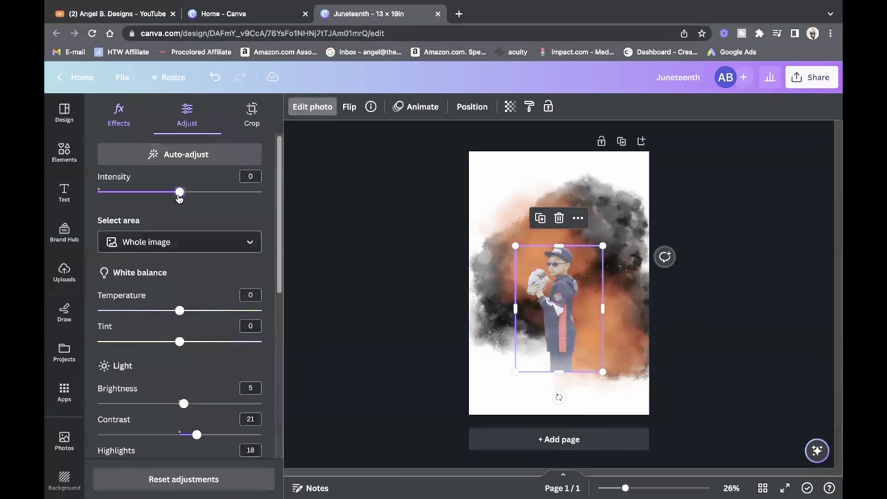
pyautogui.moveTo(179, 197); pyautogui.dragTo(240, 210)
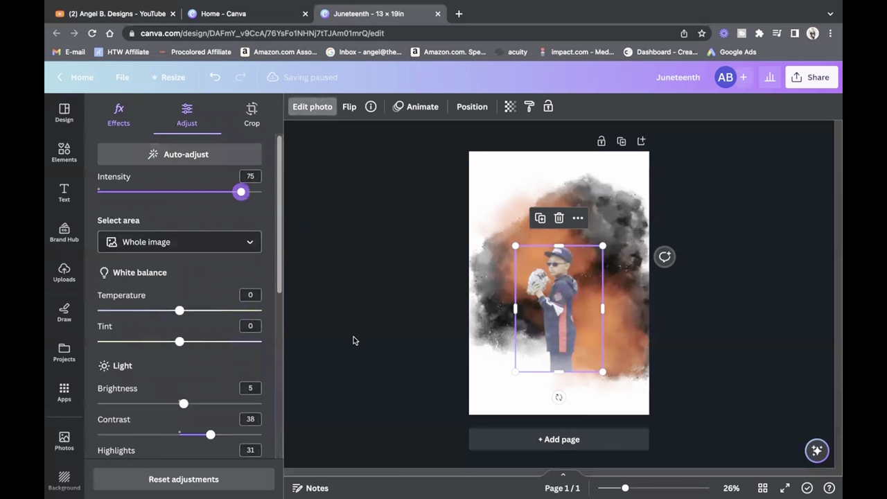
# Step: Enlarge the cut-out baseball player and position him in the middle of the orange and black smoke
pyautogui.press('Escape')
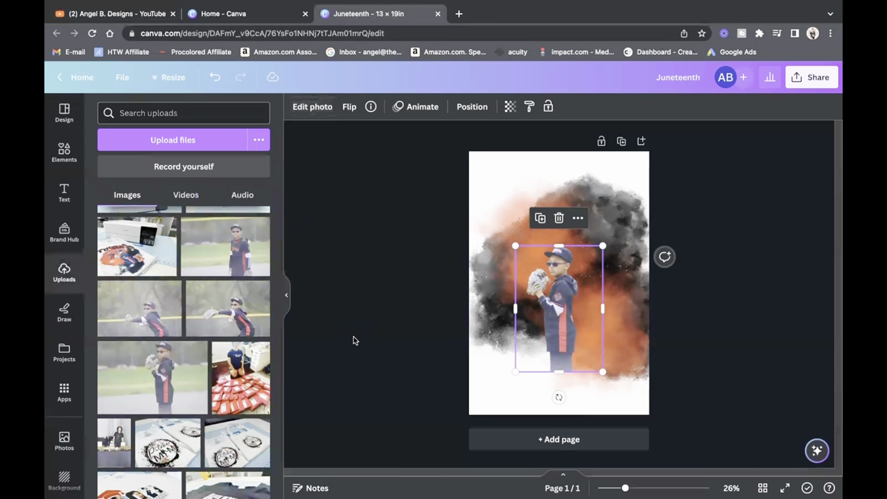
pyautogui.click(668, 300)
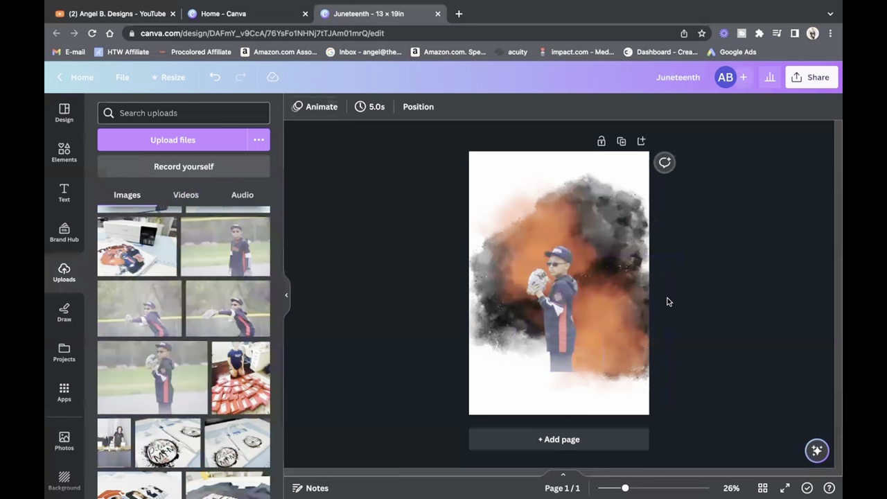
pyautogui.click(567, 295)
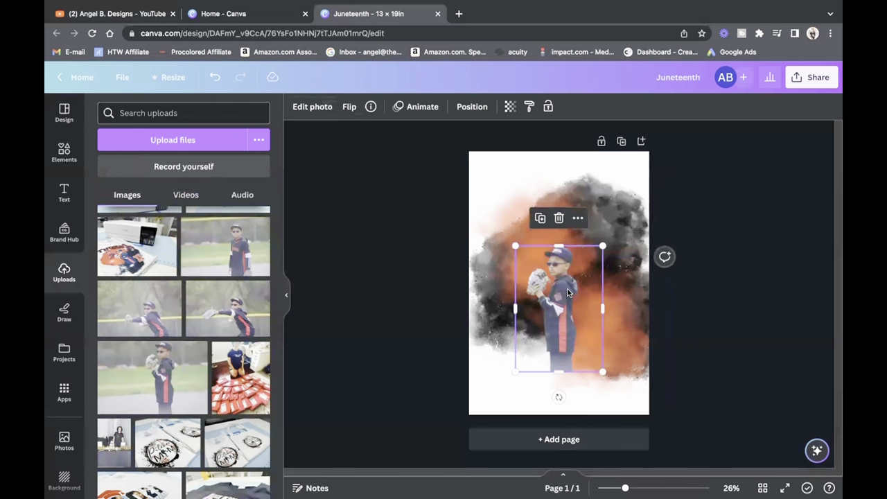
pyautogui.moveTo(567, 294); pyautogui.dragTo(565, 267)
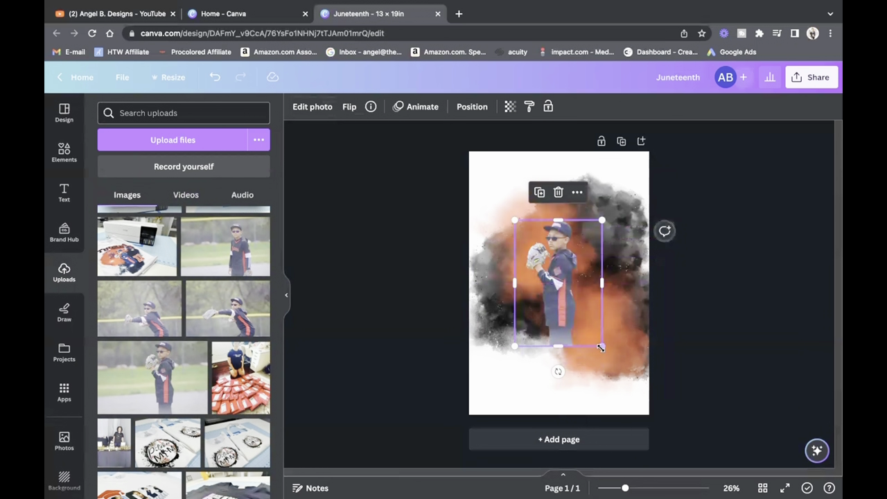
pyautogui.moveTo(601, 348); pyautogui.dragTo(626, 381)
pyautogui.moveTo(573, 310); pyautogui.dragTo(568, 304)
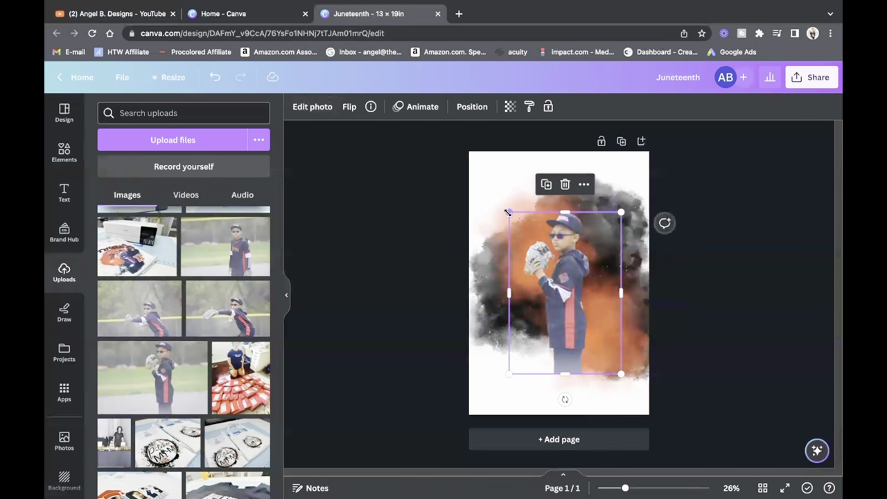
pyautogui.moveTo(508, 212); pyautogui.dragTo(515, 221)
pyautogui.moveTo(572, 303); pyautogui.dragTo(565, 303)
pyautogui.click(744, 332)
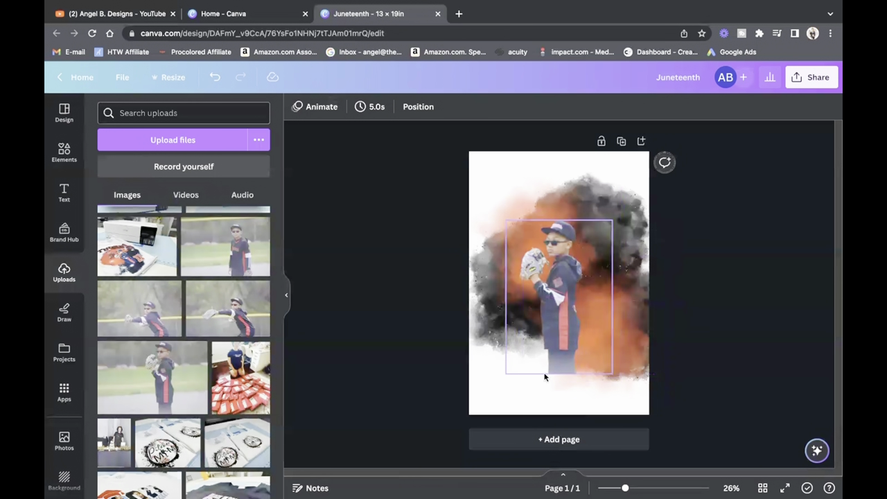
# Step: Duplicate the lower-right orange smoke, shrink the copy and place it at the lower left beside the player's legs
pyautogui.click(621, 346)
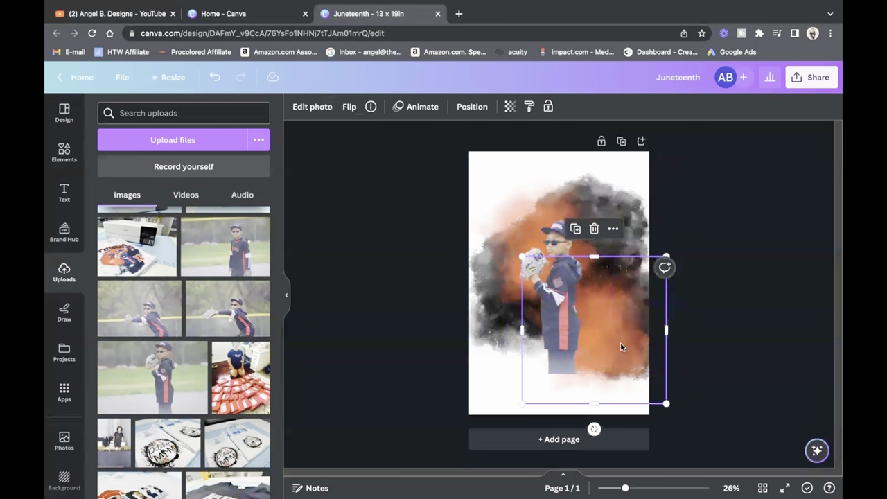
pyautogui.click(576, 230)
pyautogui.moveTo(645, 331); pyautogui.dragTo(563, 375)
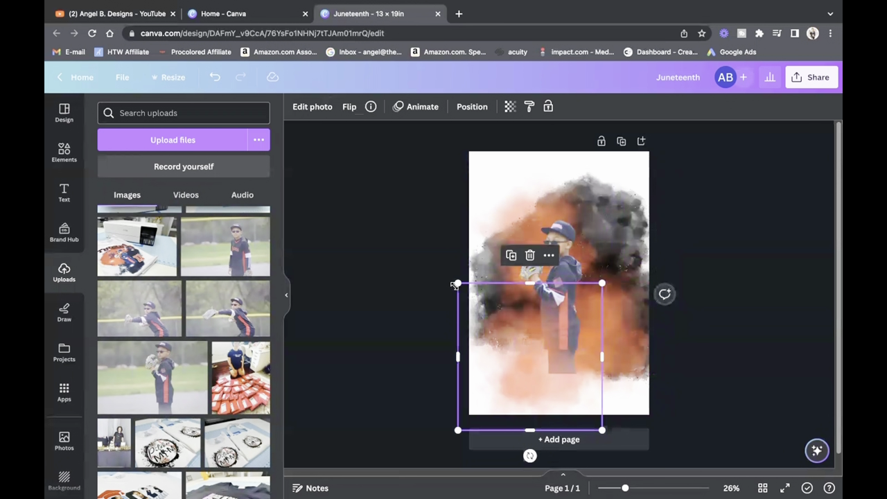
pyautogui.moveTo(468, 288); pyautogui.dragTo(506, 327)
pyautogui.moveTo(551, 384); pyautogui.dragTo(535, 367)
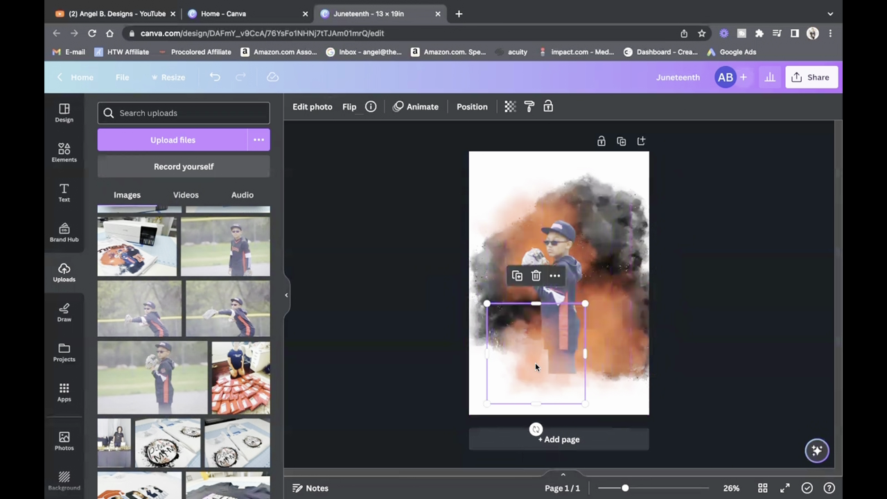
# Step: Duplicate the small orange smoke and place the copy over the player's lower legs so it hides the cropped edge
pyautogui.click(520, 275)
pyautogui.moveTo(531, 396); pyautogui.dragTo(584, 366)
pyautogui.click(546, 283)
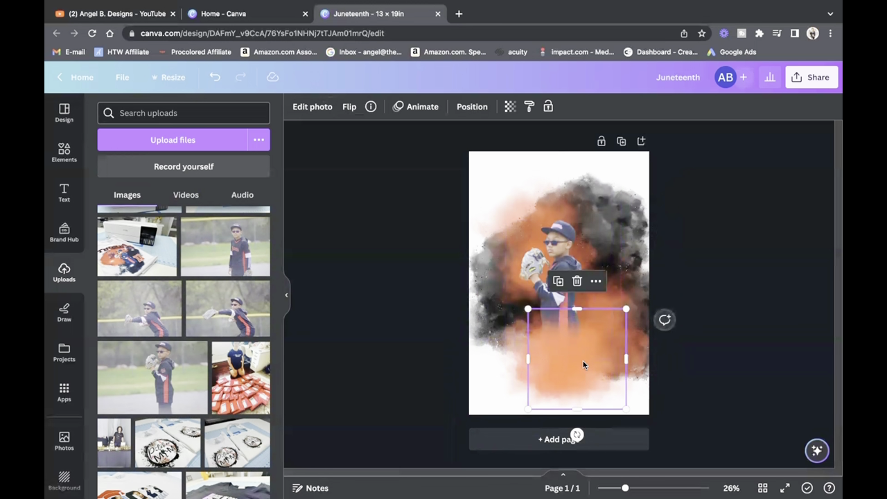
pyautogui.click(712, 377)
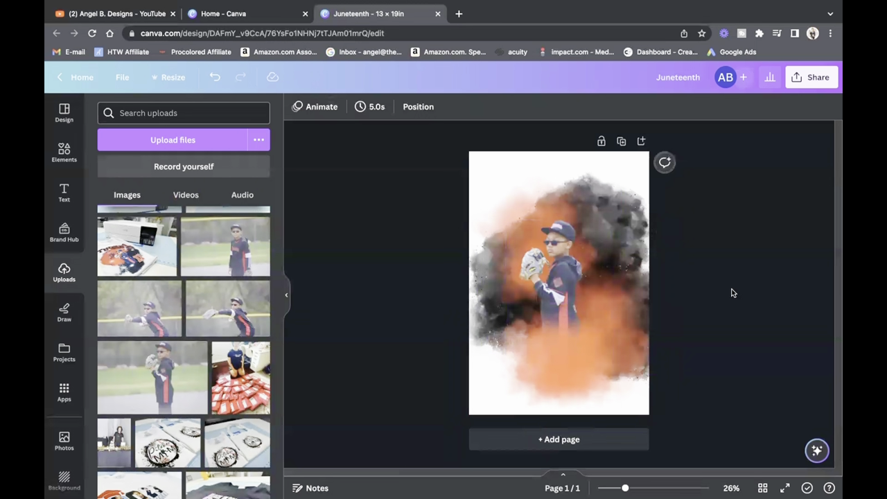
pyautogui.click(572, 377)
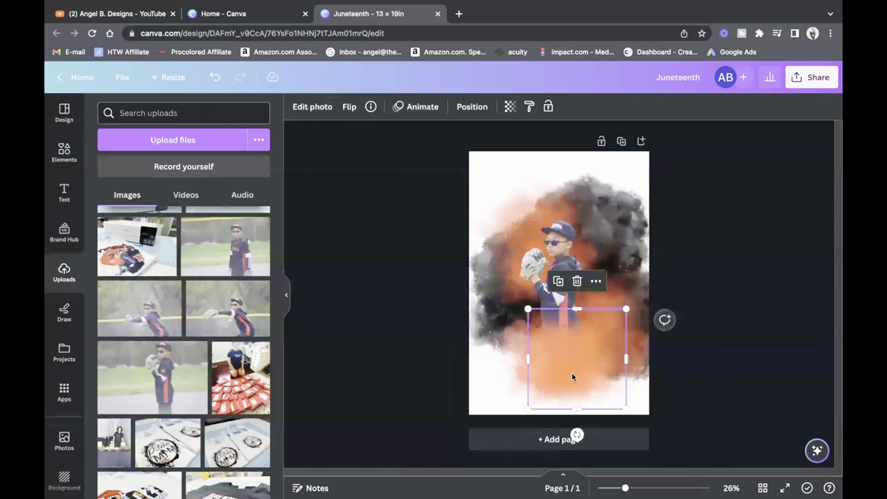
pyautogui.moveTo(592, 365); pyautogui.dragTo(581, 364)
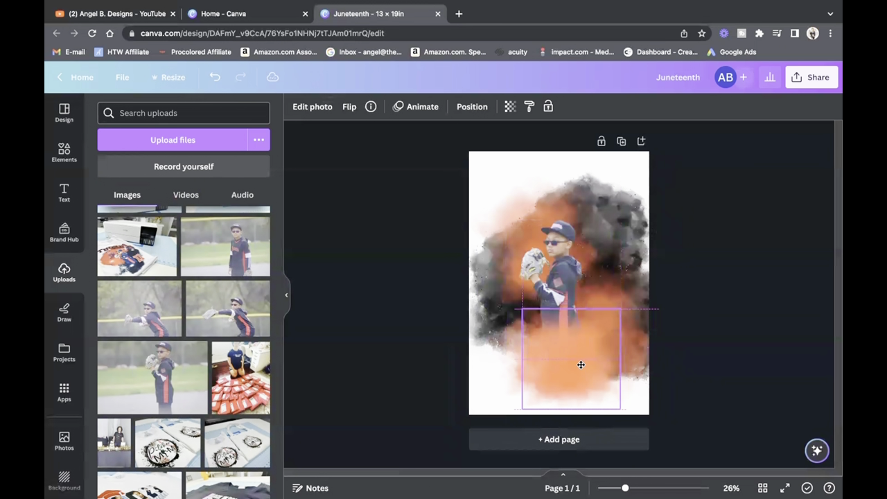
pyautogui.click(778, 370)
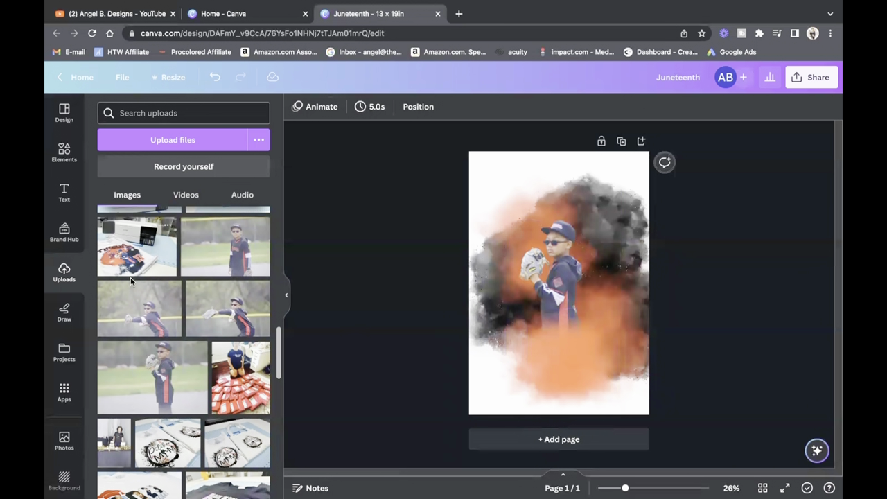
# Step: Add the uploaded photo of the player throwing with the glove arm extended and remove its background
pyautogui.click(235, 324)
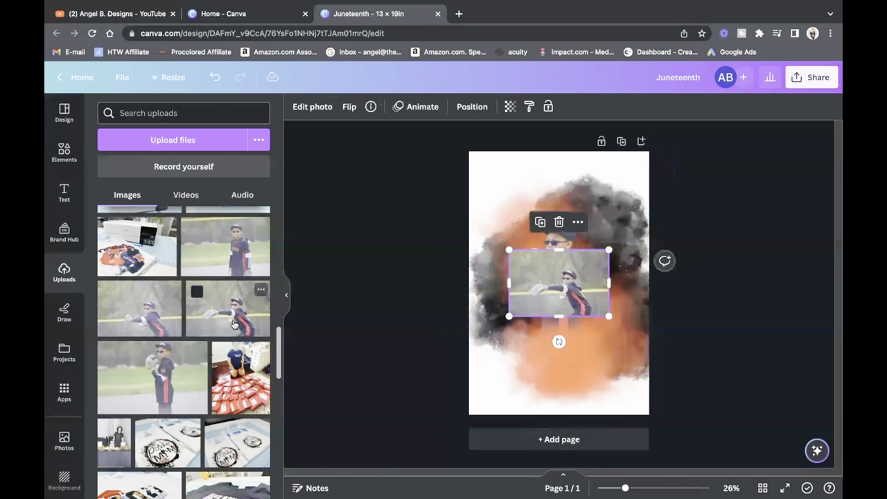
pyautogui.click(305, 106)
pyautogui.click(141, 201)
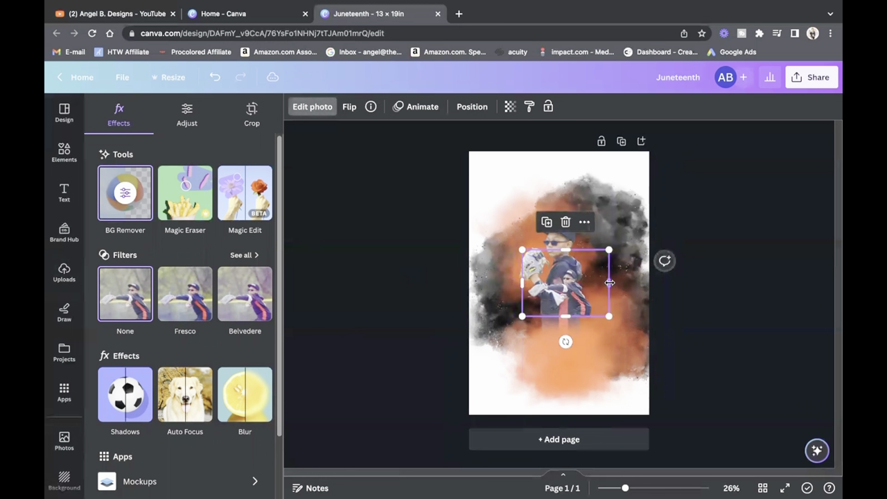
# Step: Crop the throwing player's photo closer, enlarge it slightly and move it over the upper-right black smoke
pyautogui.moveTo(609, 284); pyautogui.dragTo(603, 283)
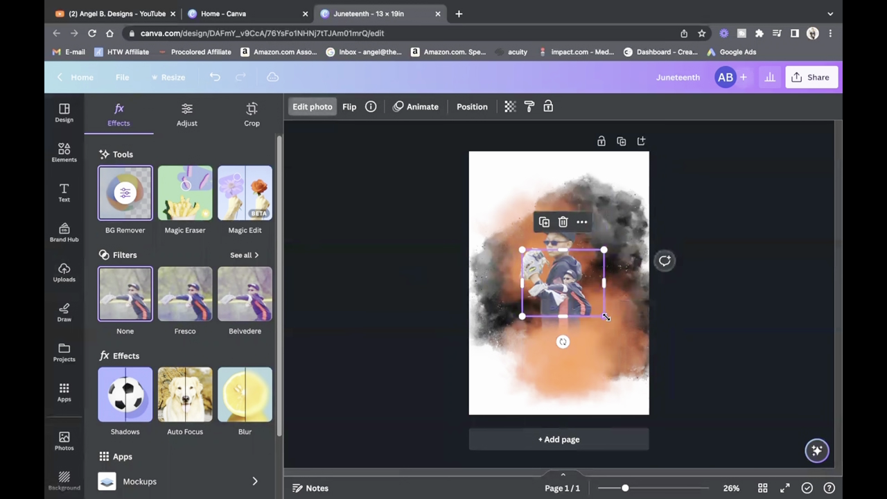
pyautogui.moveTo(605, 316); pyautogui.dragTo(606, 223)
pyautogui.click(654, 337)
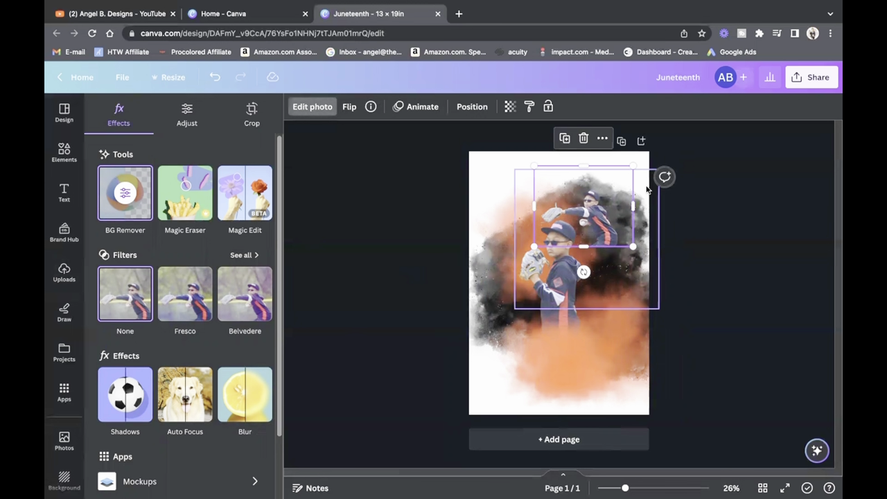
pyautogui.press('Escape')
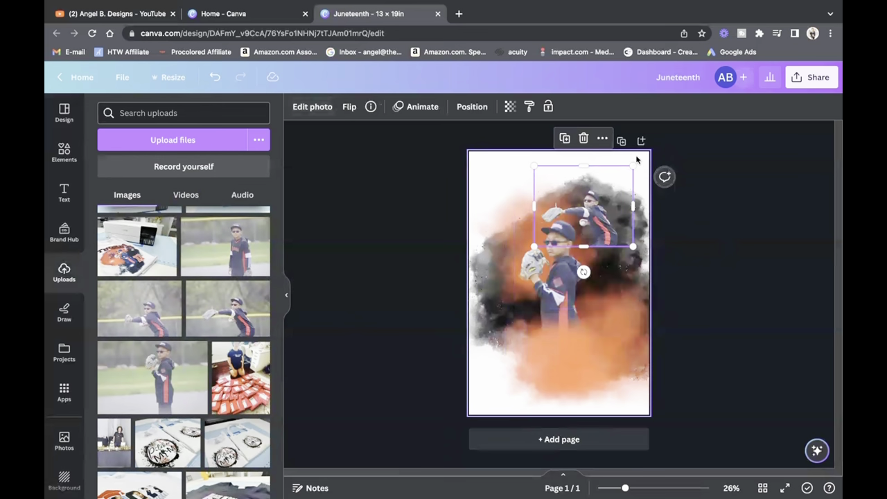
pyautogui.click(741, 270)
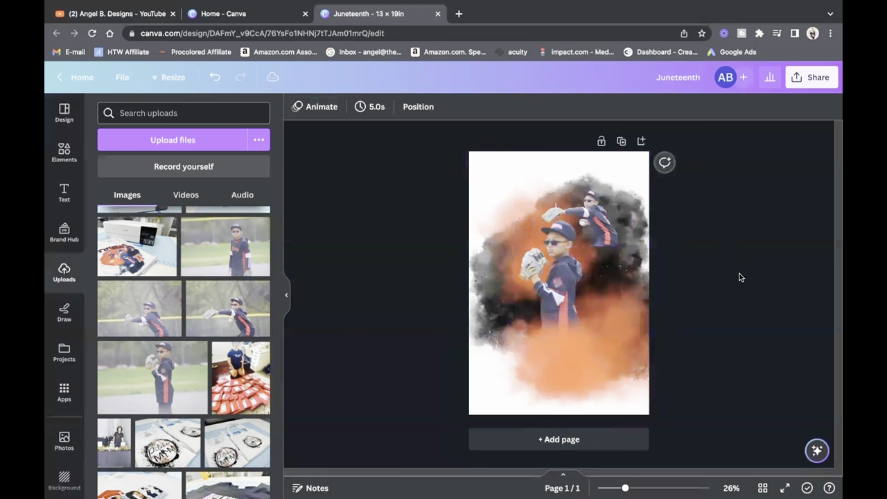
# Step: Lock the position of the upper-right black smoke behind the throwing player
pyautogui.click(594, 227)
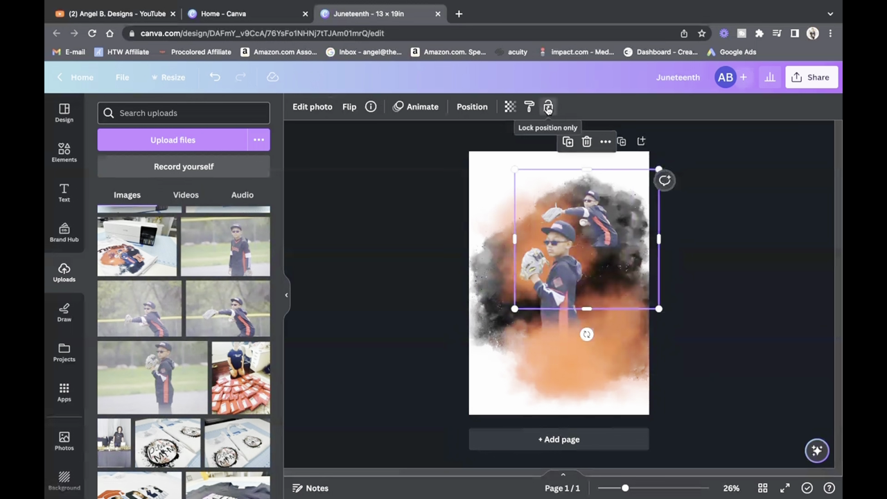
pyautogui.click(547, 107)
pyautogui.click(591, 215)
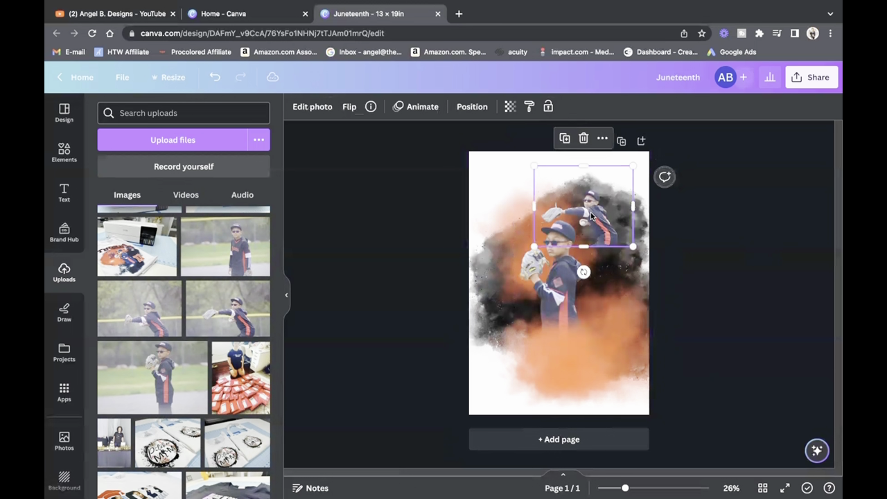
pyautogui.click(640, 163)
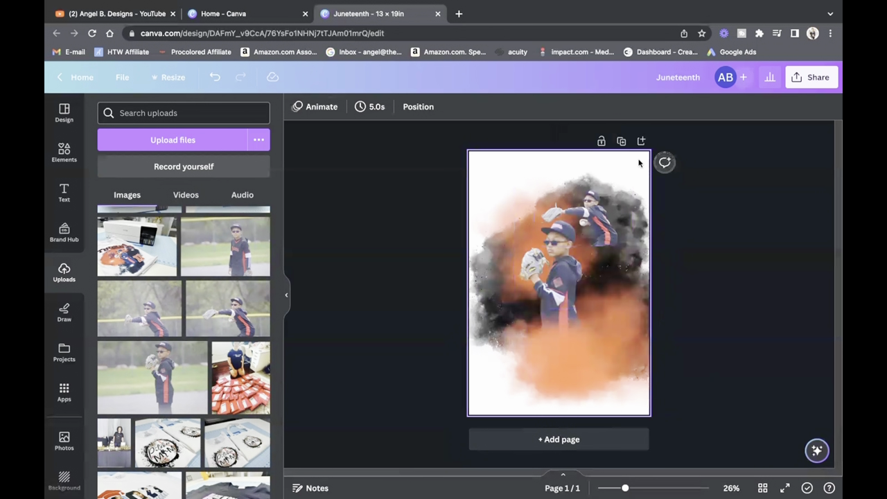
# Step: Rotate the throwing player about 11° clockwise, adjust his size and fit him within the upper-right smoke
pyautogui.click(626, 174)
pyautogui.moveTo(633, 166); pyautogui.dragTo(662, 142)
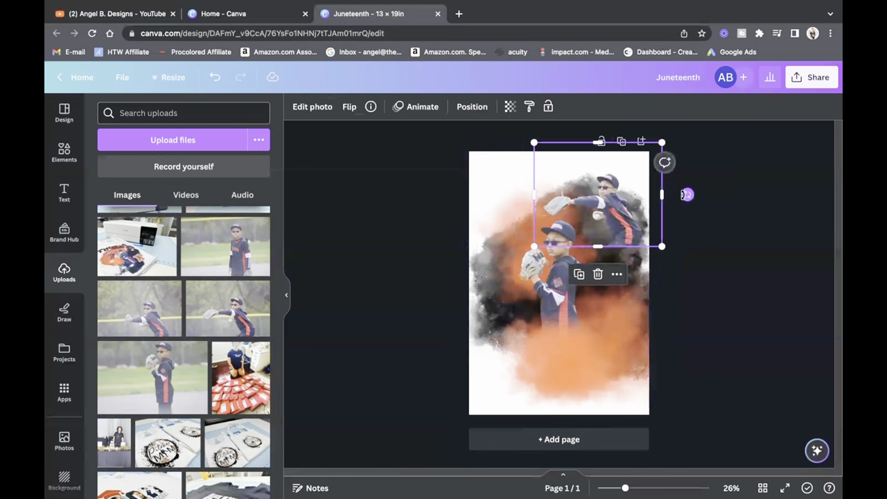
pyautogui.moveTo(686, 194)
pyautogui.mouseDown()
pyautogui.moveTo(683, 222)
pyautogui.moveTo(686, 211)
pyautogui.mouseUp()
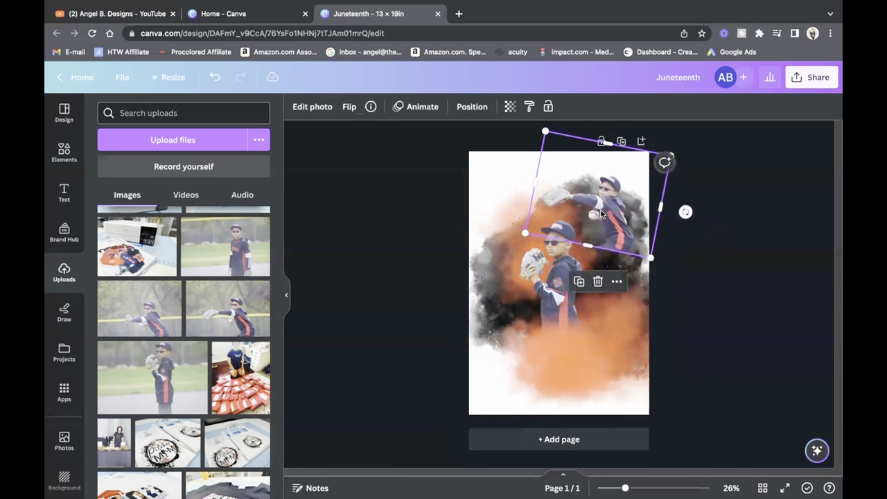
pyautogui.moveTo(546, 132); pyautogui.dragTo(569, 164)
pyautogui.moveTo(610, 213); pyautogui.dragTo(600, 214)
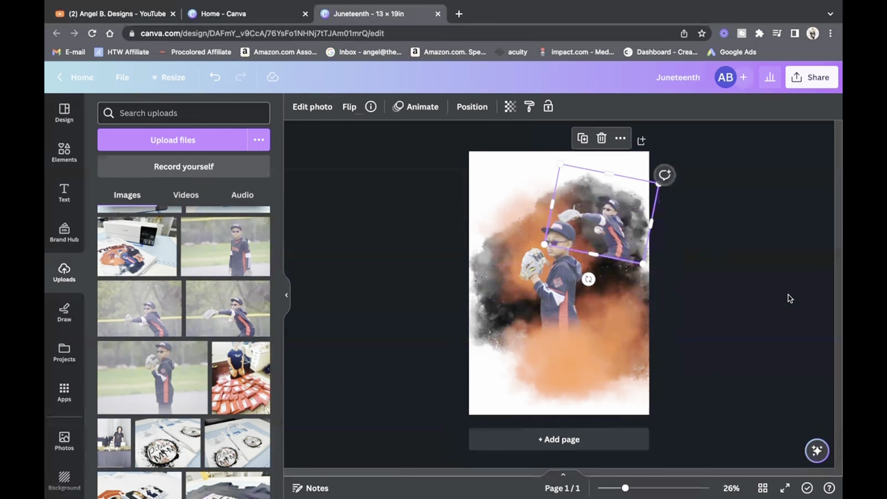
pyautogui.click(754, 278)
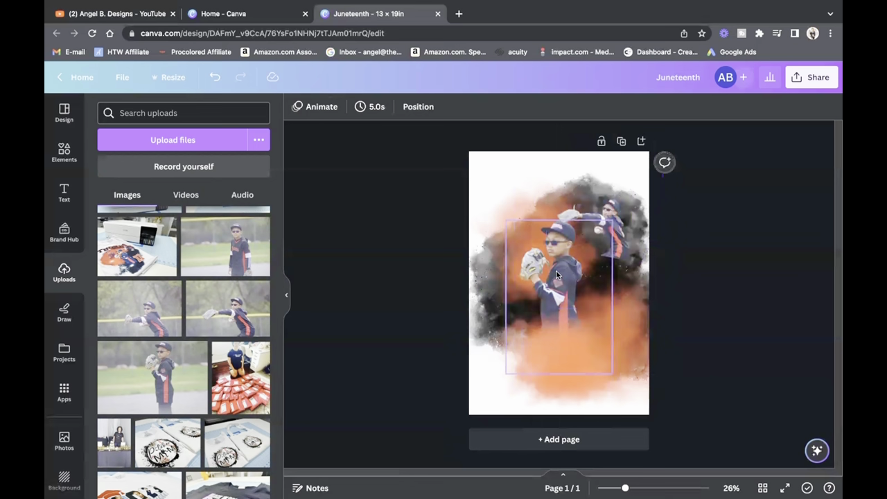
# Step: Enlarge the throwing player slightly to about 7.8 × 6.35 in
pyautogui.click(642, 259)
pyautogui.moveTo(644, 264); pyautogui.dragTo(649, 271)
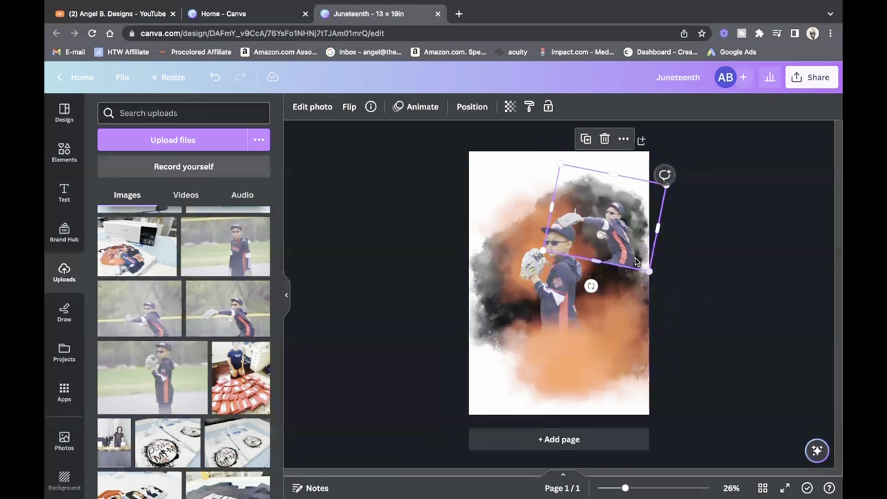
pyautogui.click(735, 267)
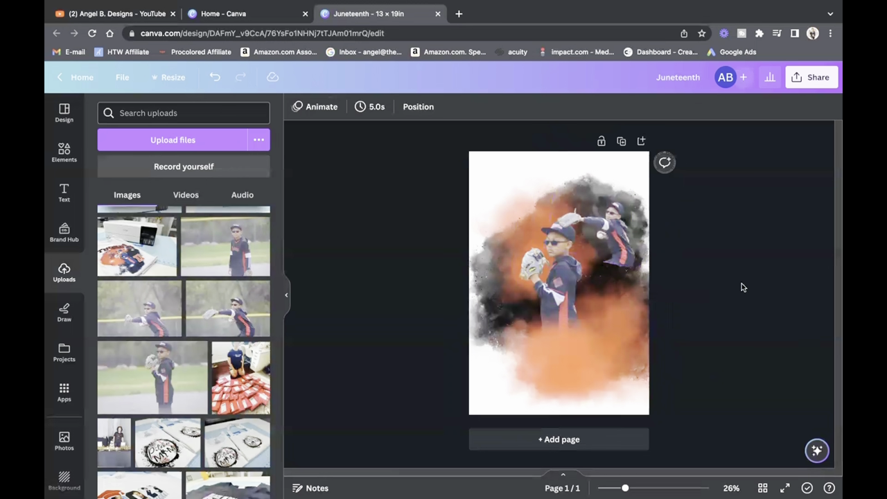
# Step: Send the throwing player one layer backward and move him slightly up to about X 6.37 in, Y 0.36 in
pyautogui.click(648, 253)
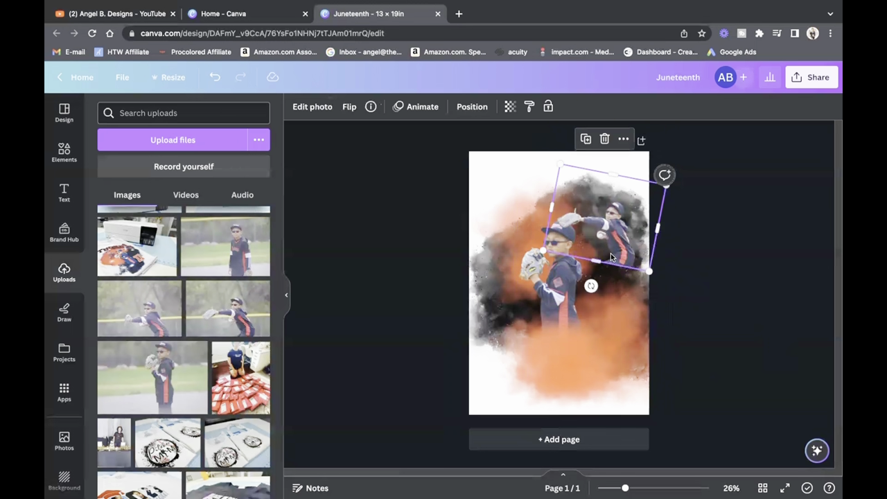
pyautogui.click(472, 106)
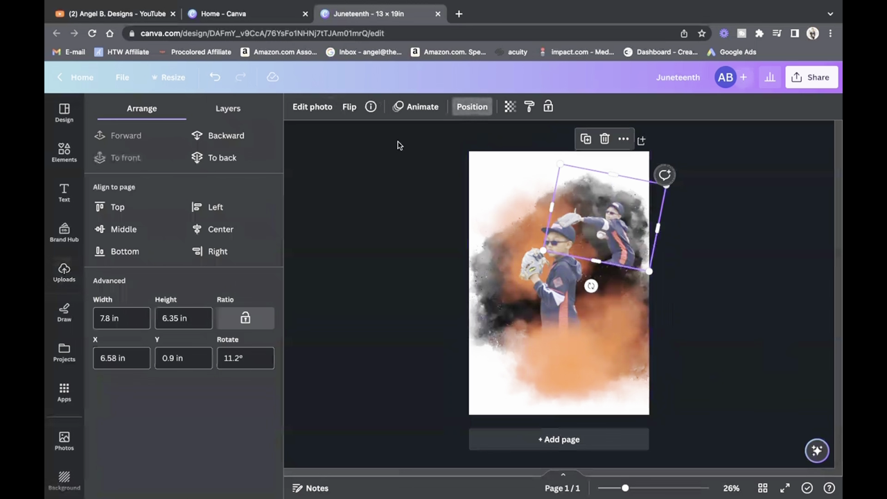
pyautogui.click(243, 143)
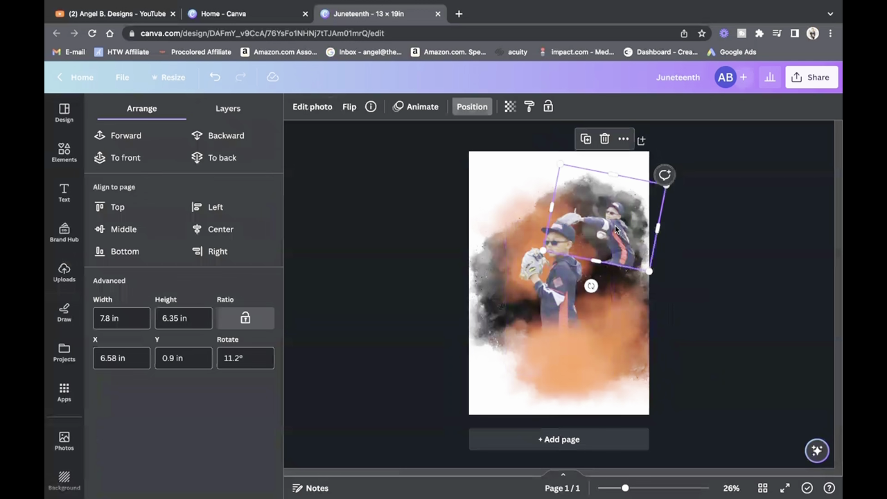
pyautogui.moveTo(617, 232); pyautogui.dragTo(614, 225)
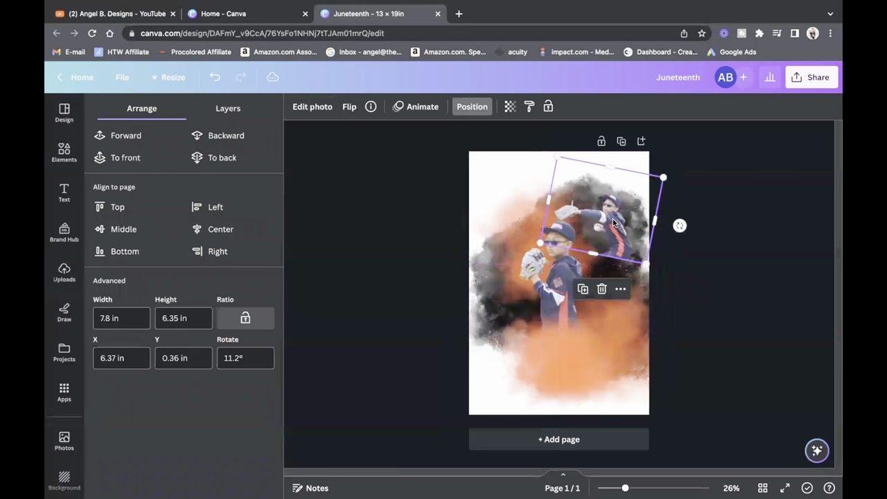
pyautogui.click(707, 252)
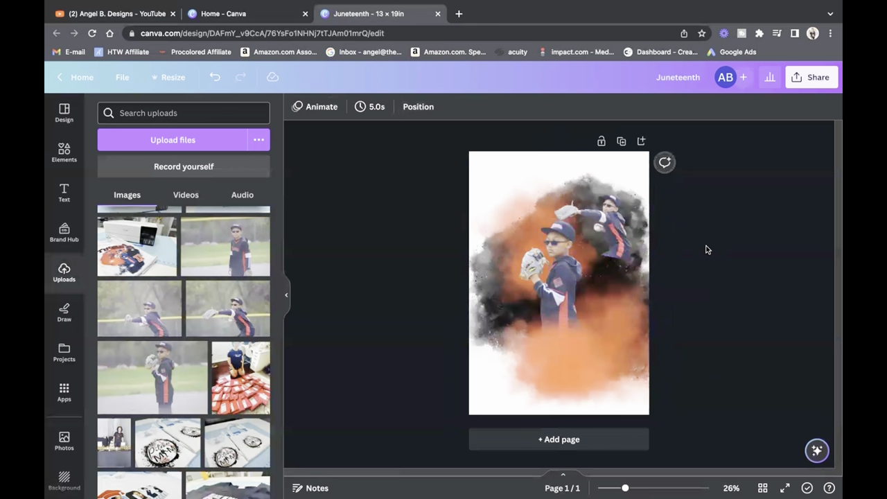
pyautogui.click(619, 245)
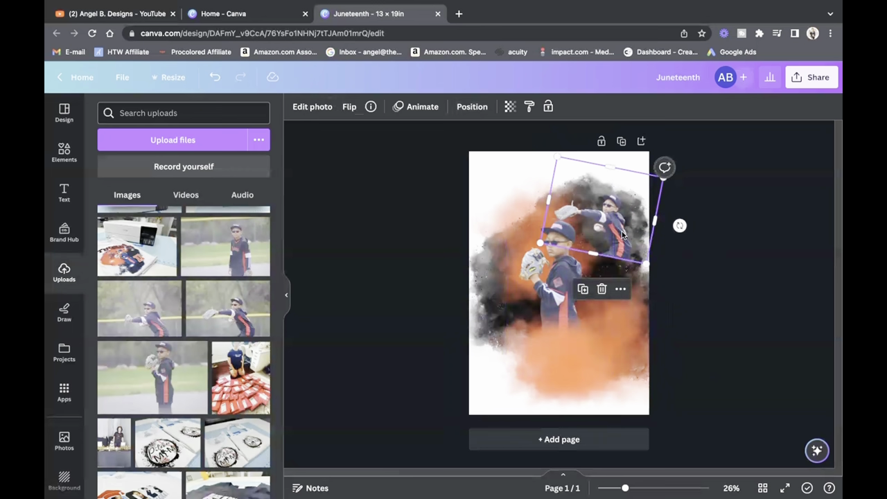
# Step: Reduce the throwing player's transparency value to 59 and deselect him
pyautogui.click(510, 107)
pyautogui.moveTo(510, 151); pyautogui.dragTo(468, 162)
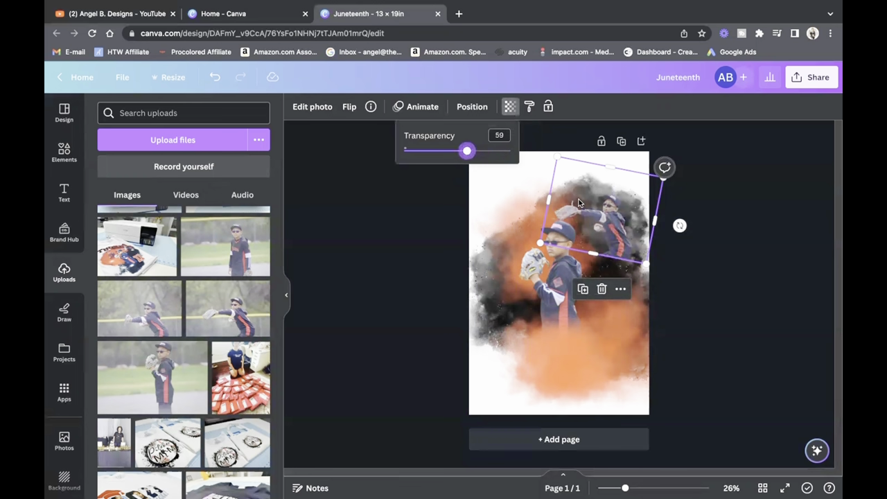
pyautogui.click(741, 267)
pyautogui.click(738, 266)
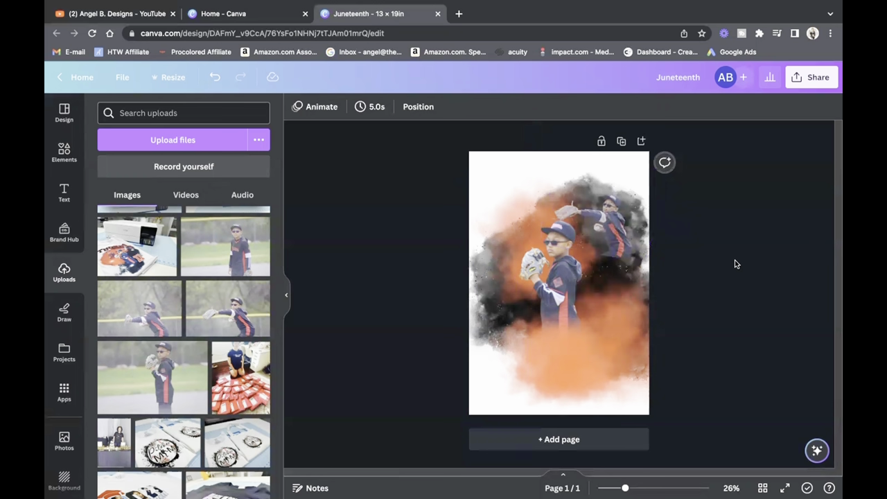
# Step: Move the orange smoke below the throwing player upward so it overlaps his legs
pyautogui.click(641, 288)
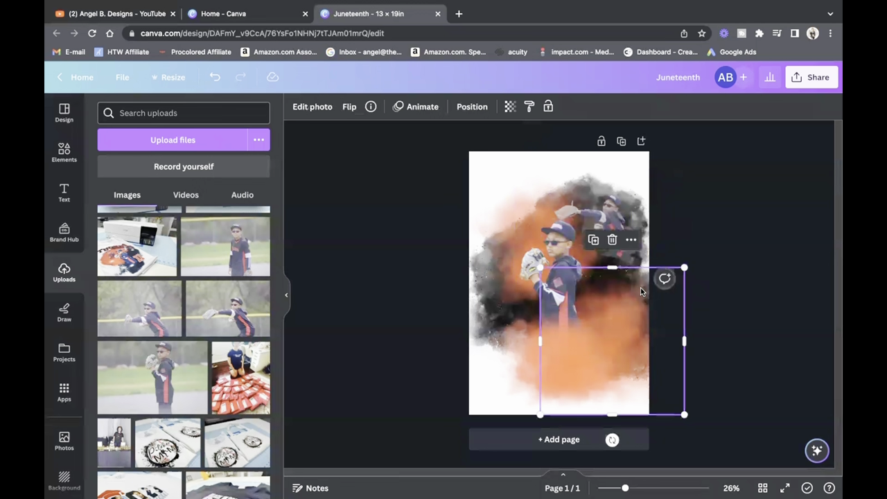
pyautogui.click(681, 259)
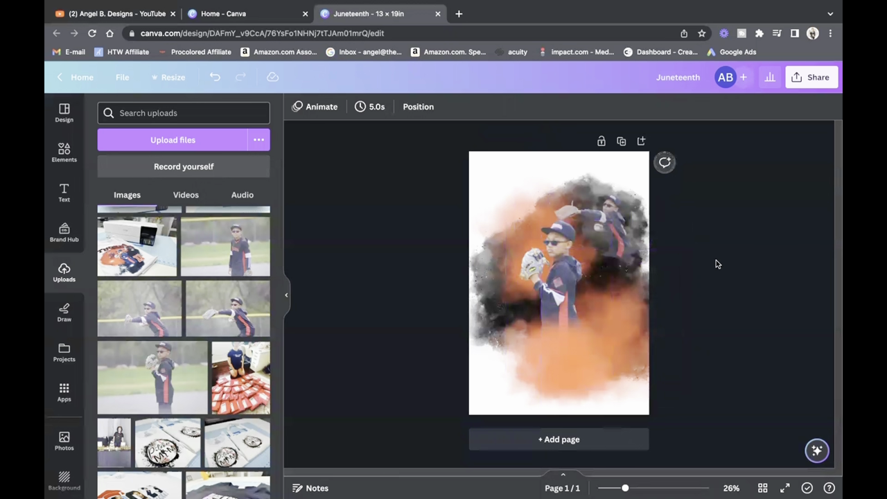
pyautogui.moveTo(642, 290); pyautogui.dragTo(640, 249)
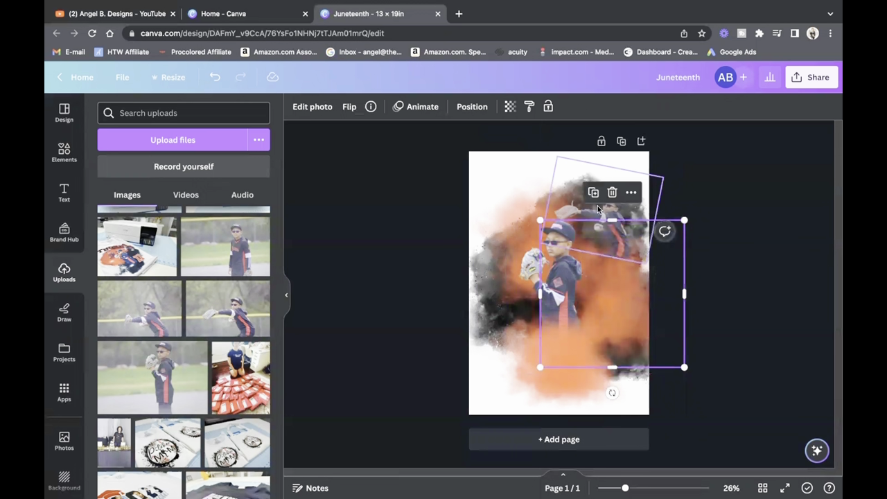
pyautogui.click(563, 184)
pyautogui.click(627, 298)
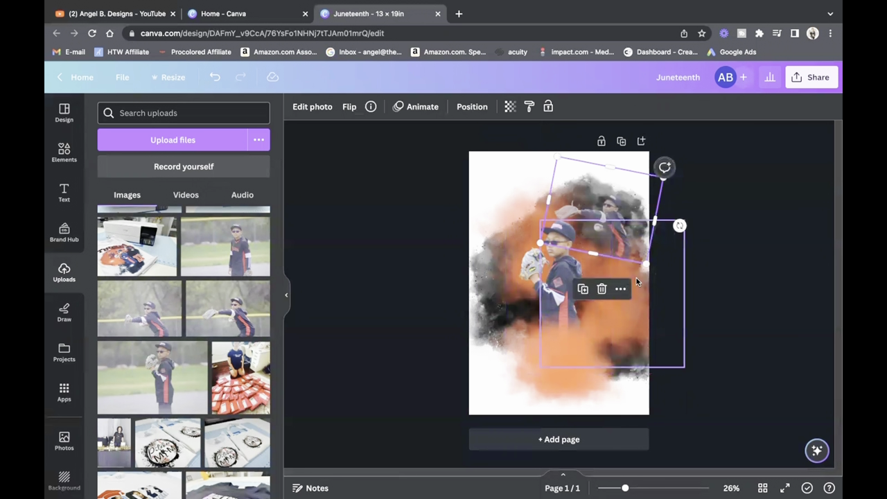
# Step: Bring the orange smoke over the throwing player's legs to the front of the layer stack
pyautogui.rightClick(636, 281)
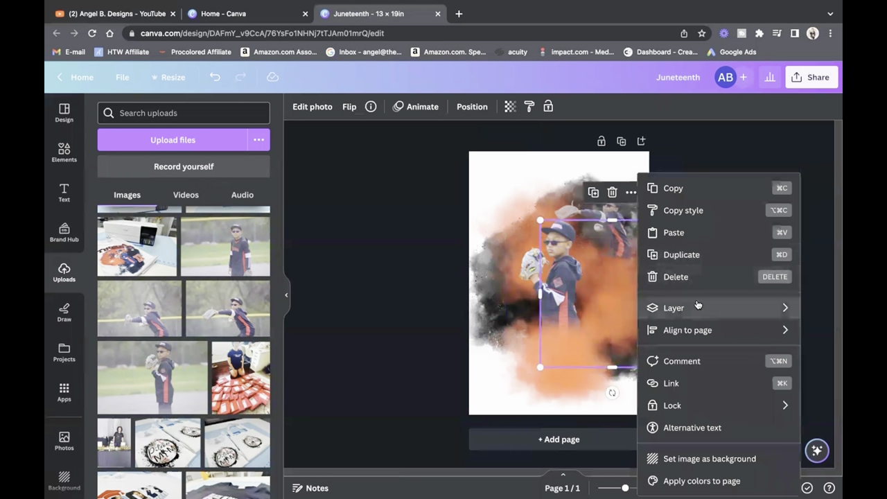
pyautogui.click(747, 192)
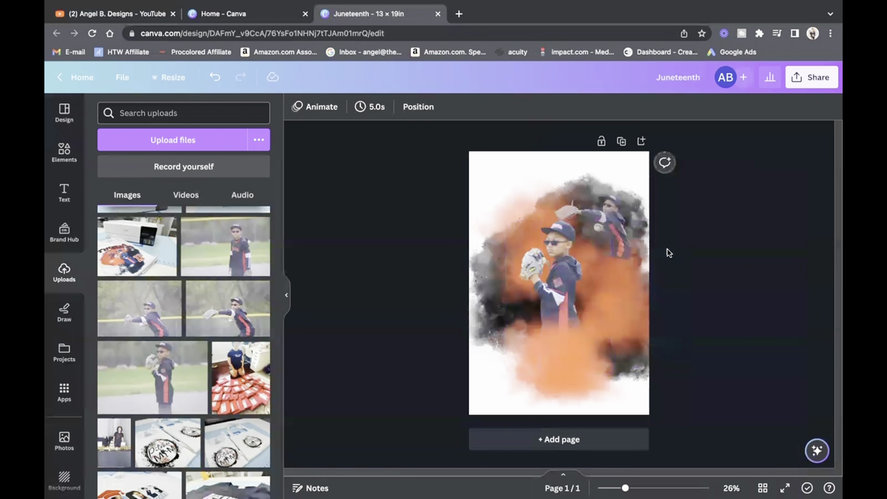
pyautogui.click(624, 289)
pyautogui.rightClick(624, 289)
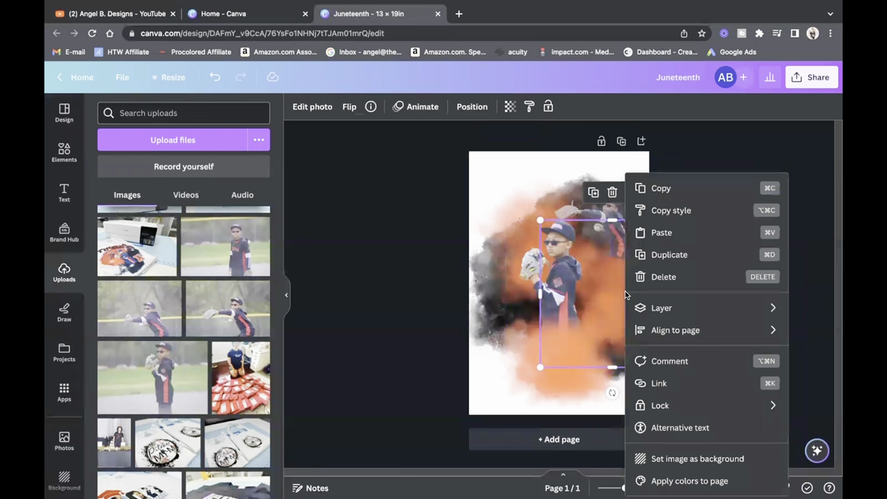
pyautogui.moveTo(657, 311)
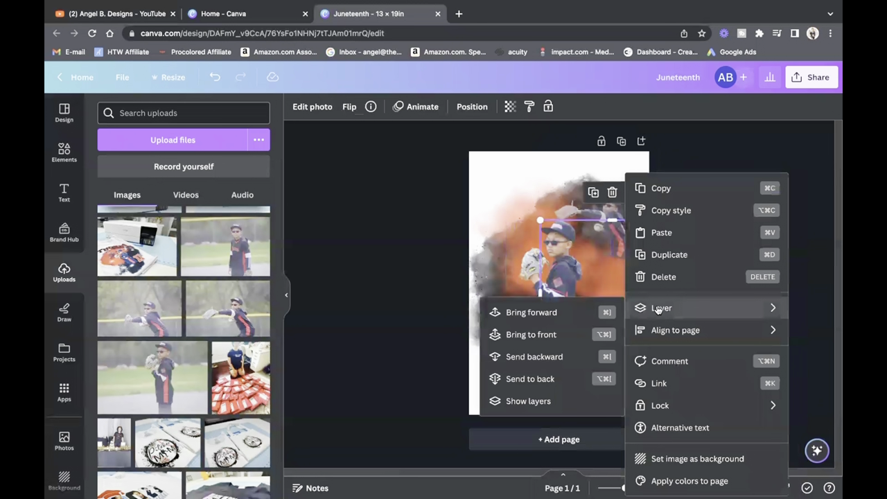
pyautogui.click(572, 336)
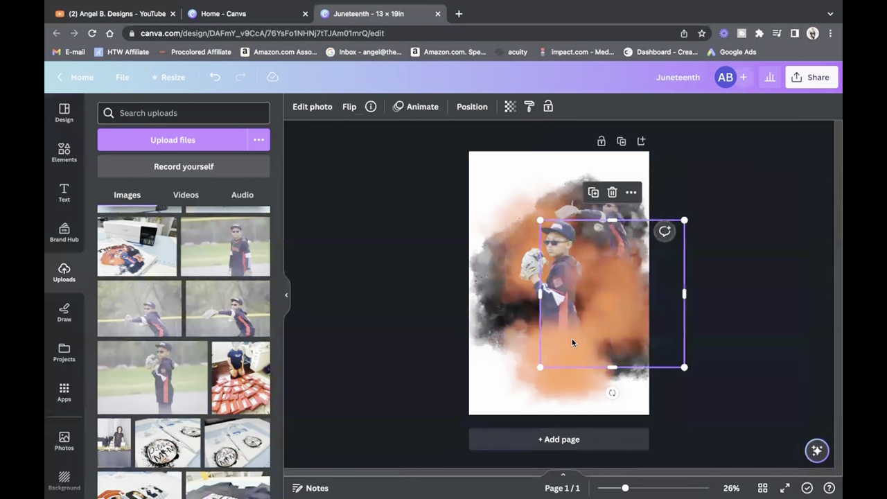
pyautogui.click(785, 312)
# Step: Move the front orange smoke slightly up and shrink it a little, keeping it over the throwing player's lower body
pyautogui.moveTo(617, 298); pyautogui.dragTo(621, 283)
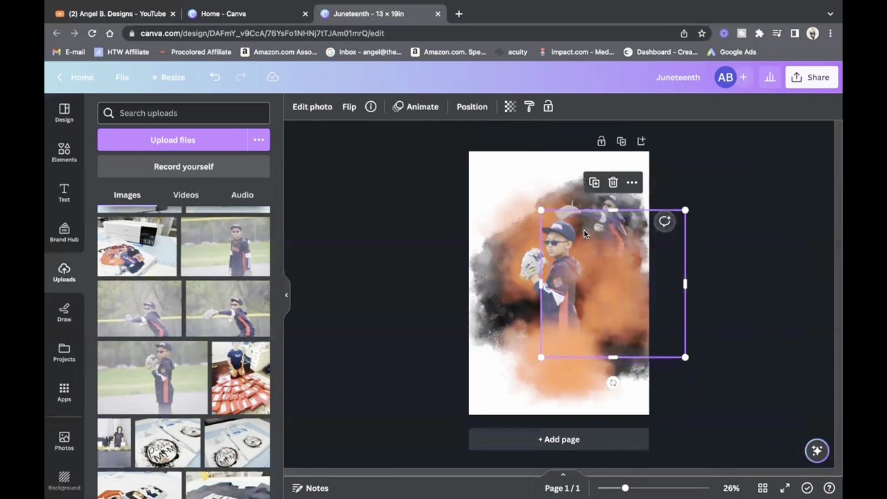
pyautogui.moveTo(544, 210); pyautogui.dragTo(555, 224)
pyautogui.moveTo(626, 281); pyautogui.dragTo(621, 269)
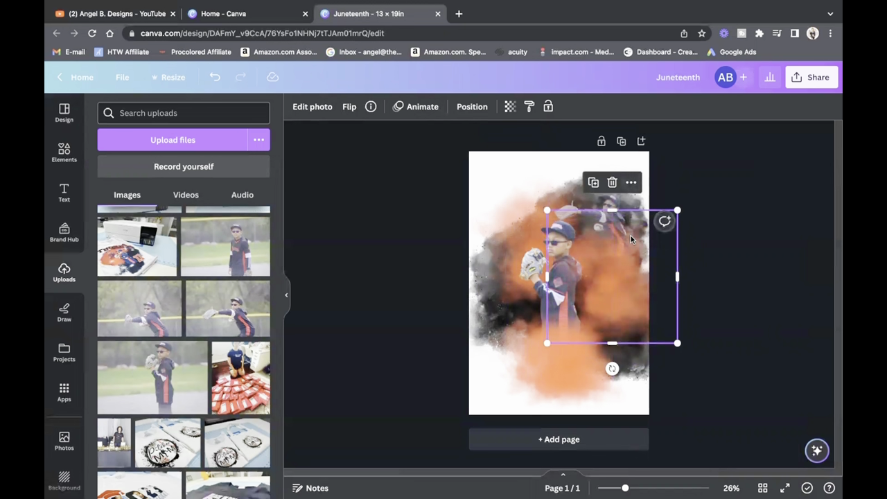
# Step: Send the resized orange smoke three layers backward and deselect it
pyautogui.rightClick(612, 289)
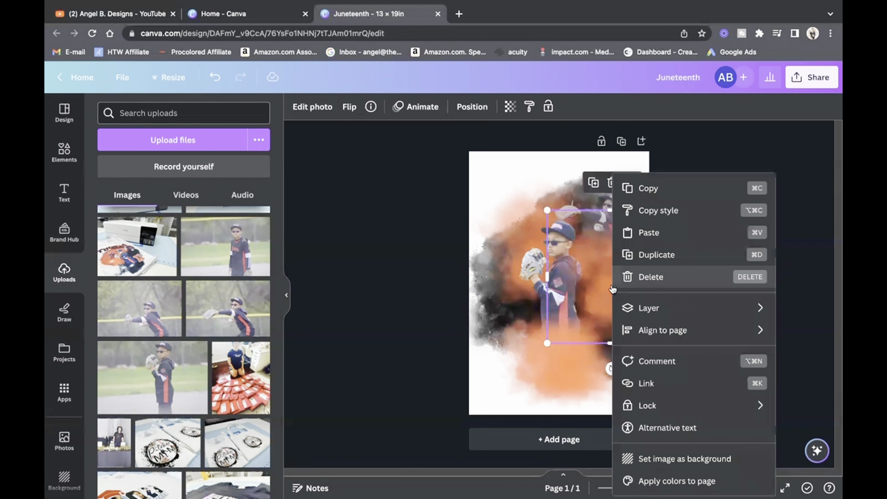
pyautogui.moveTo(653, 307)
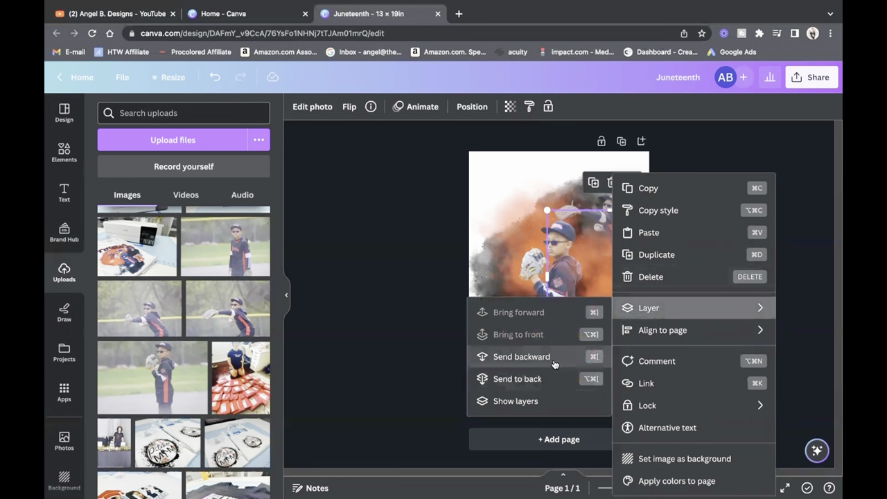
pyautogui.click(553, 358)
pyautogui.rightClick(639, 279)
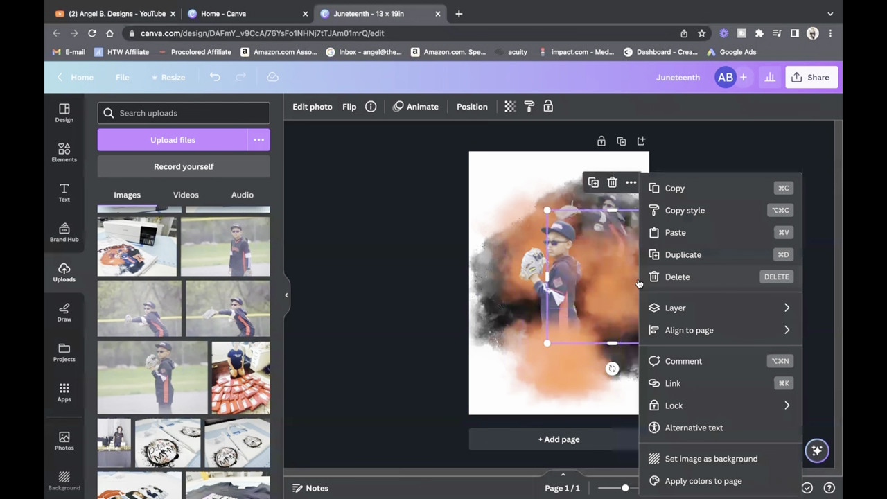
pyautogui.moveTo(673, 322)
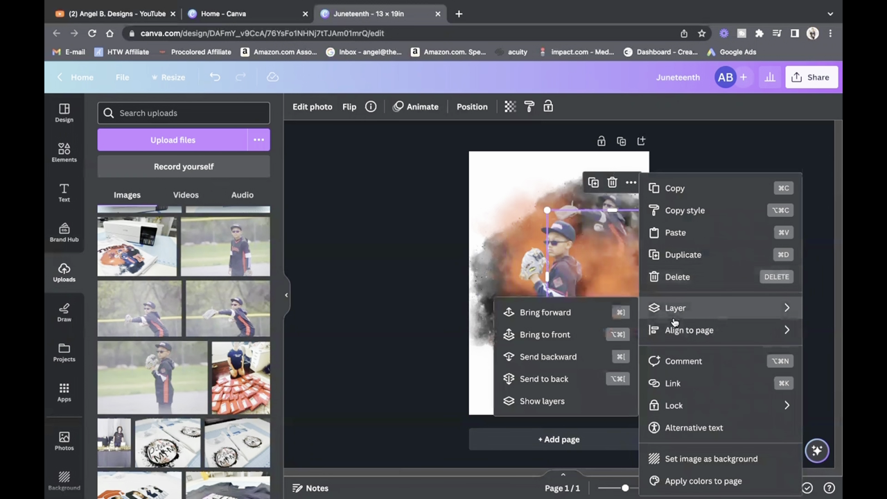
pyautogui.click(579, 358)
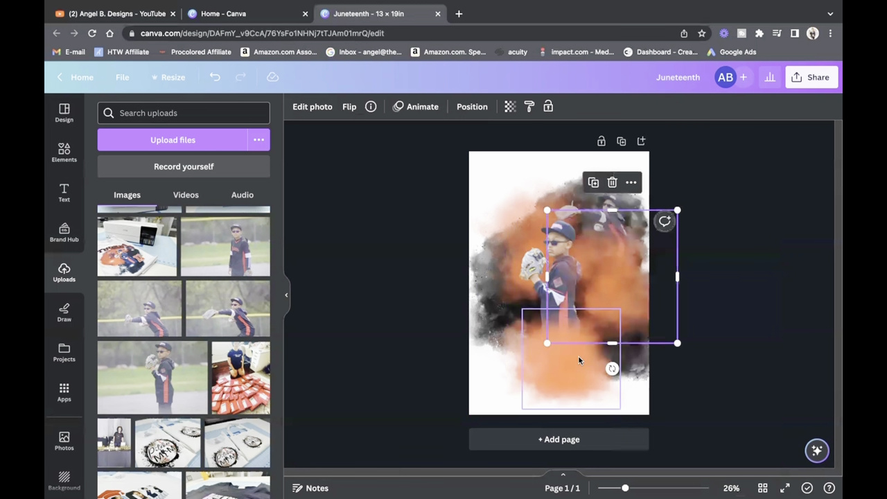
pyautogui.rightClick(630, 293)
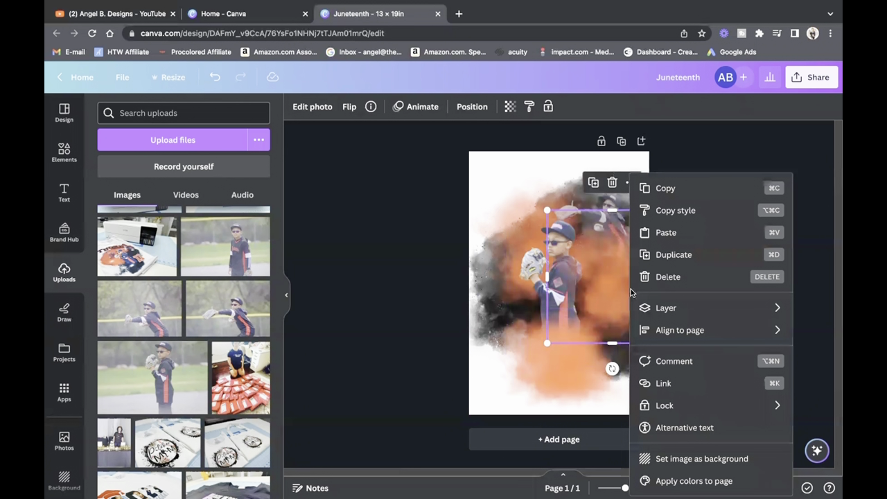
pyautogui.moveTo(703, 308)
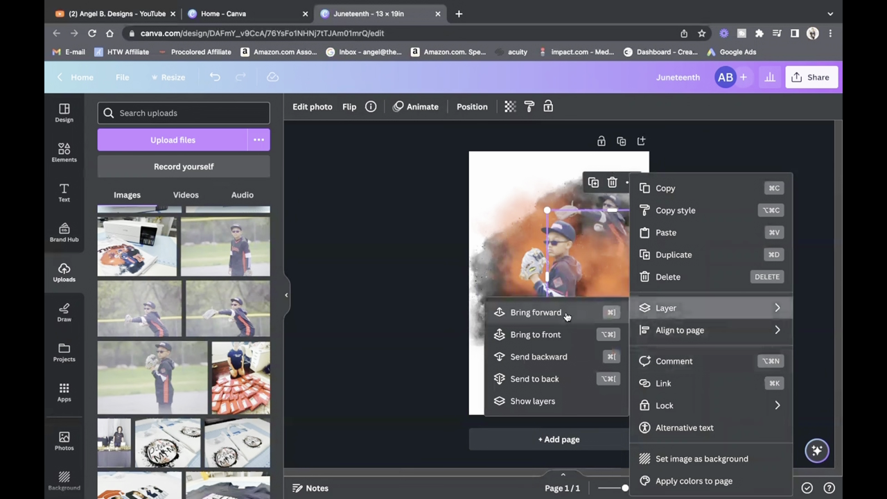
pyautogui.click(571, 358)
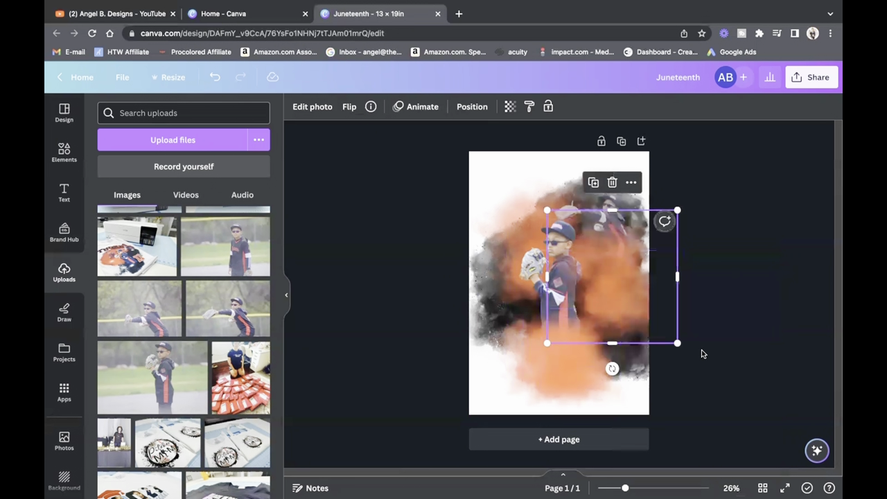
pyautogui.click(758, 350)
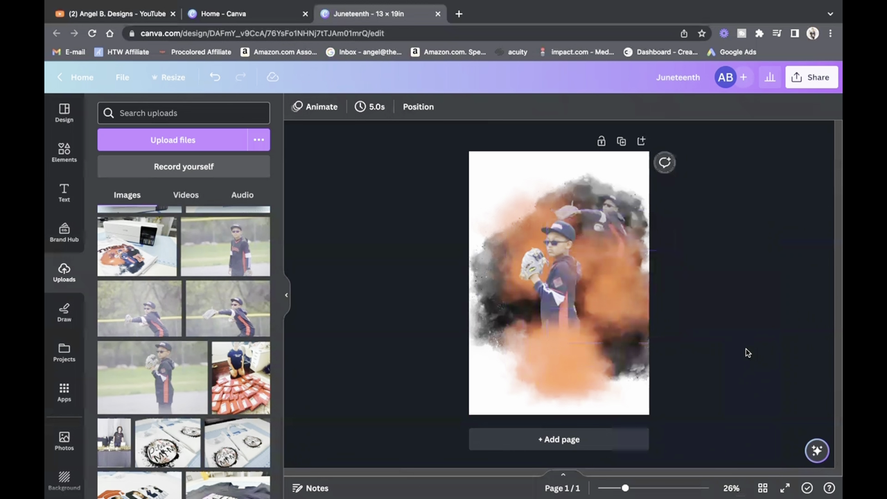
pyautogui.click(534, 297)
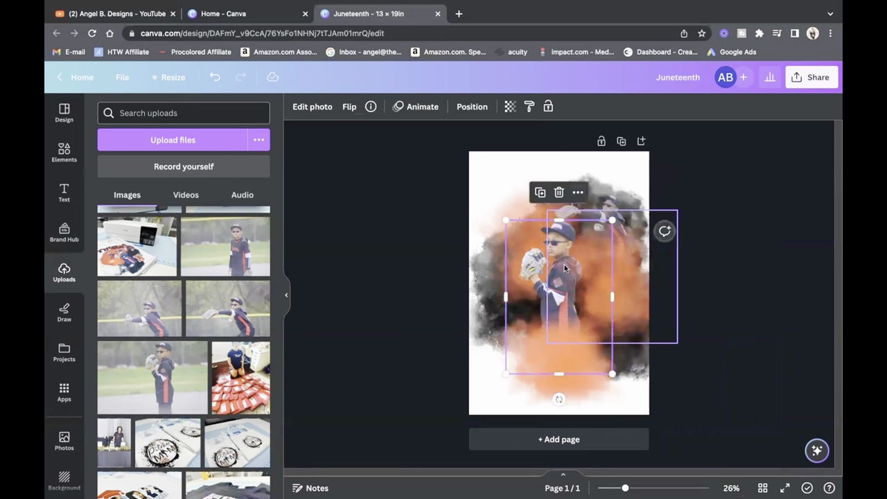
pyautogui.rightClick(537, 295)
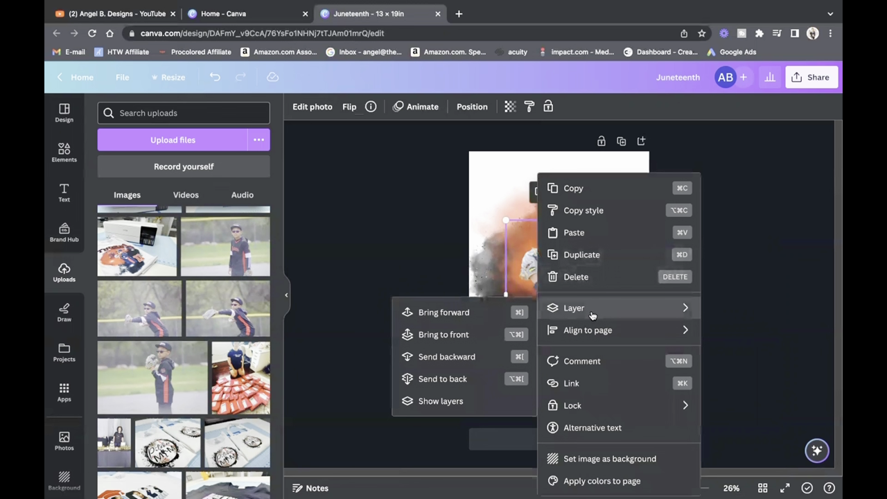
pyautogui.click(776, 328)
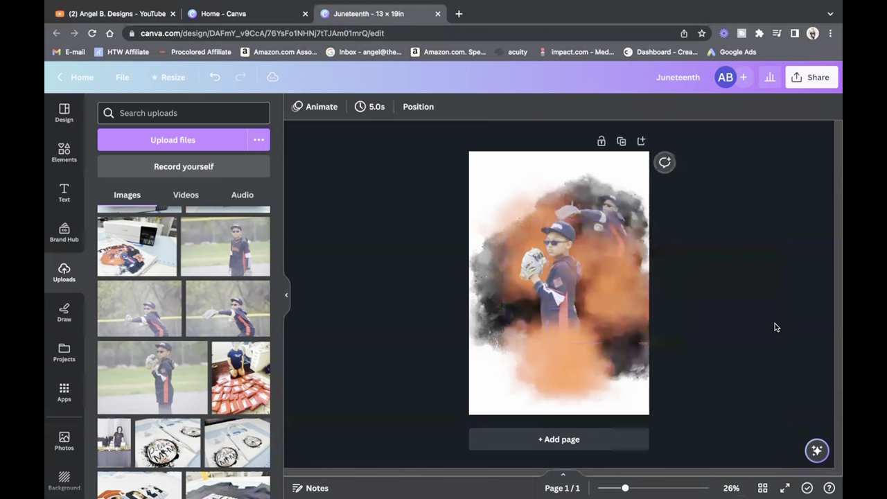
# Step: Shift the orange smoke left over the central player and send it three more layers backward, behind him
pyautogui.click(640, 294)
pyautogui.moveTo(638, 293); pyautogui.dragTo(597, 286)
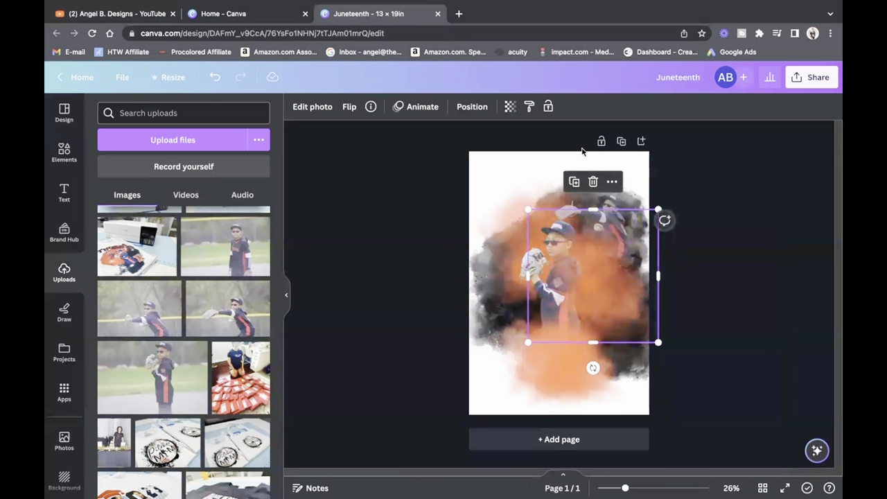
pyautogui.click(612, 181)
pyautogui.moveTo(667, 263)
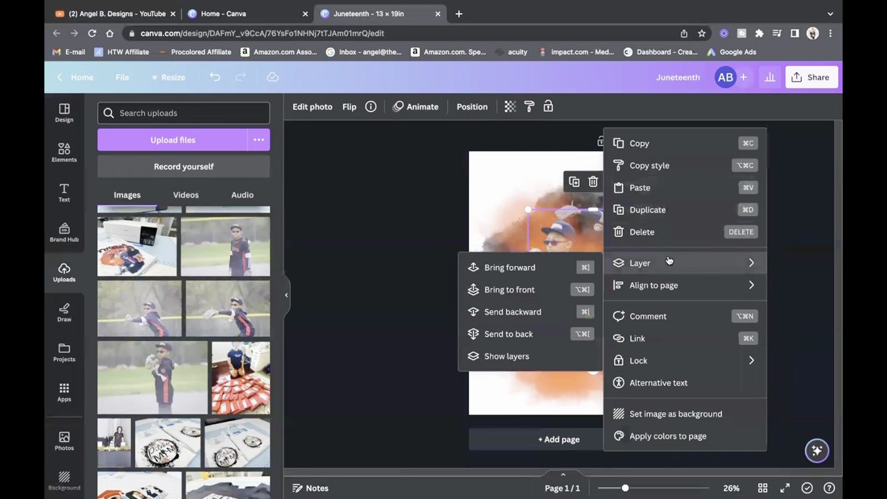
pyautogui.click(534, 311)
pyautogui.click(613, 182)
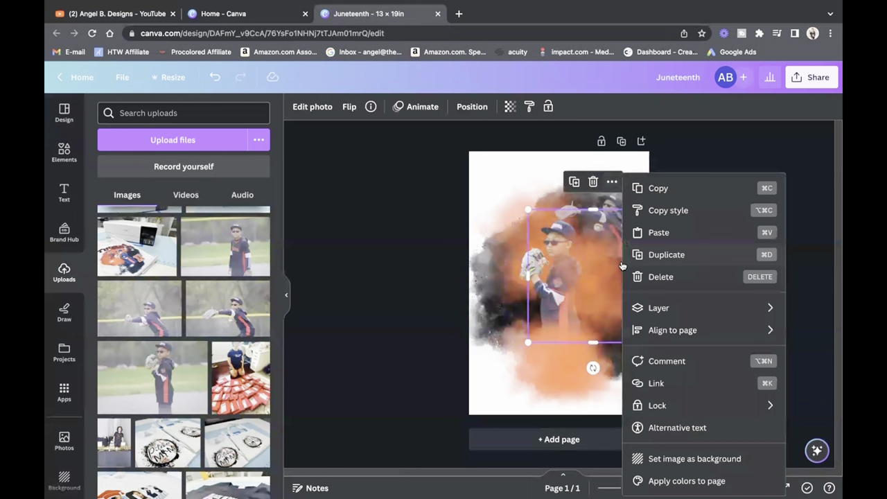
pyautogui.moveTo(660, 308)
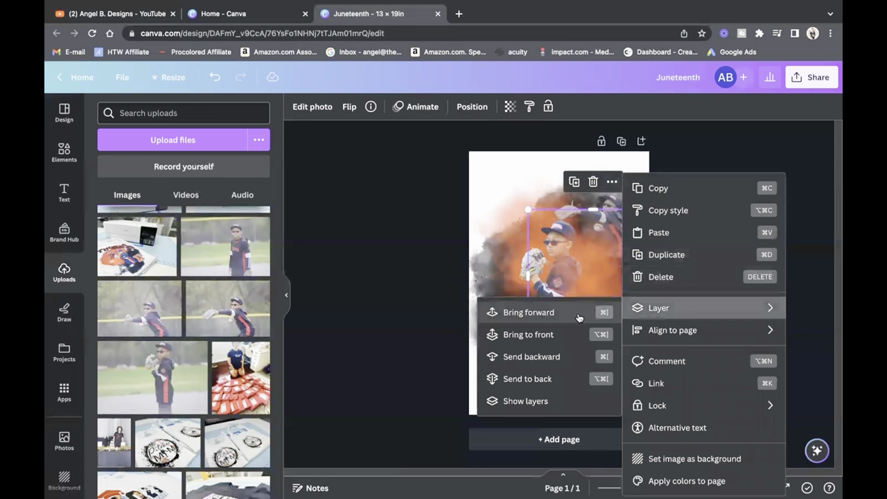
pyautogui.click(562, 356)
pyautogui.rightClick(621, 263)
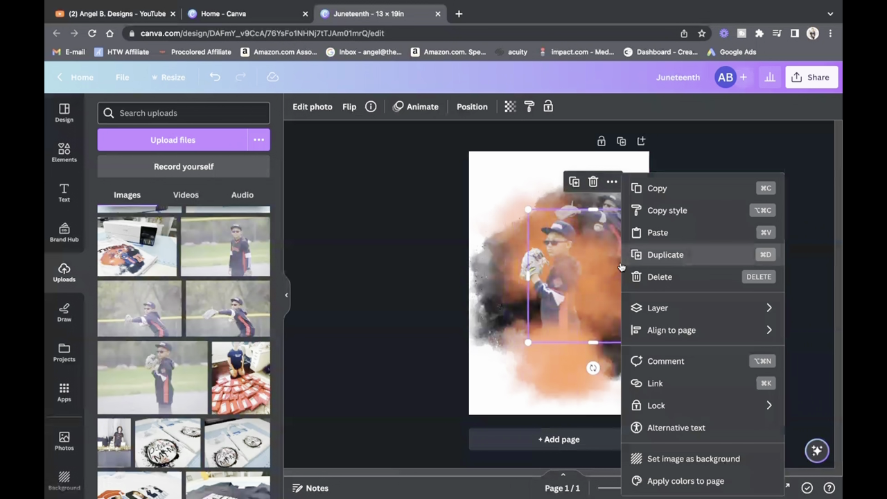
pyautogui.moveTo(723, 316)
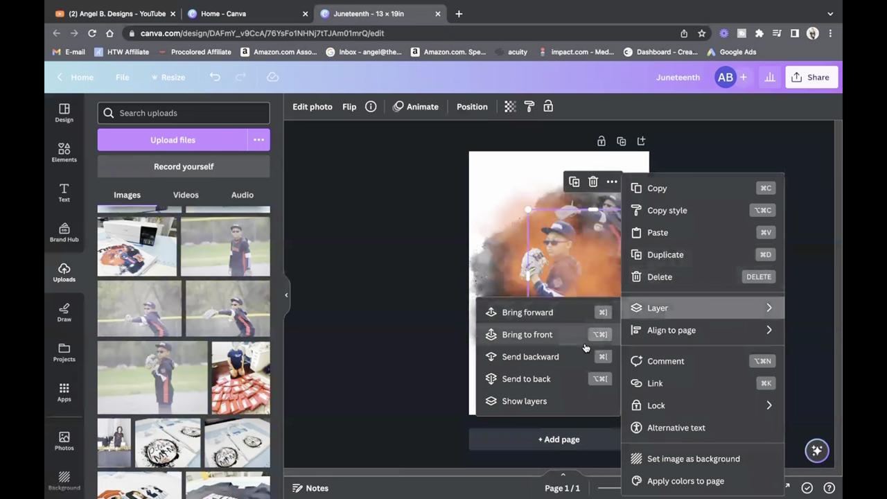
pyautogui.click(554, 358)
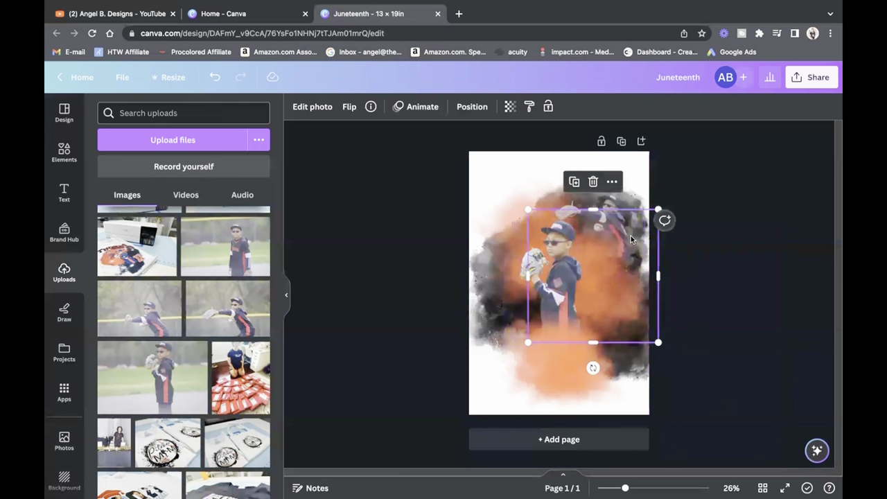
pyautogui.click(711, 263)
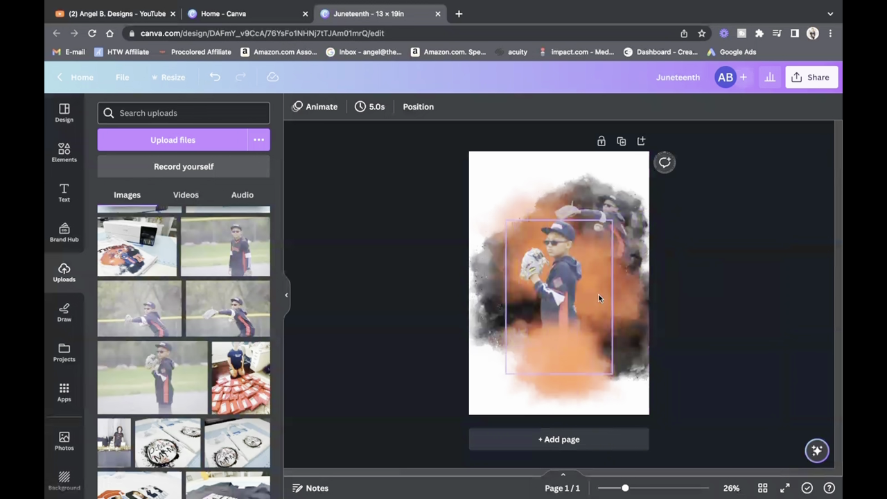
# Step: Move the orange smoke back right and slightly up over the throwing player's lower body
pyautogui.click(624, 277)
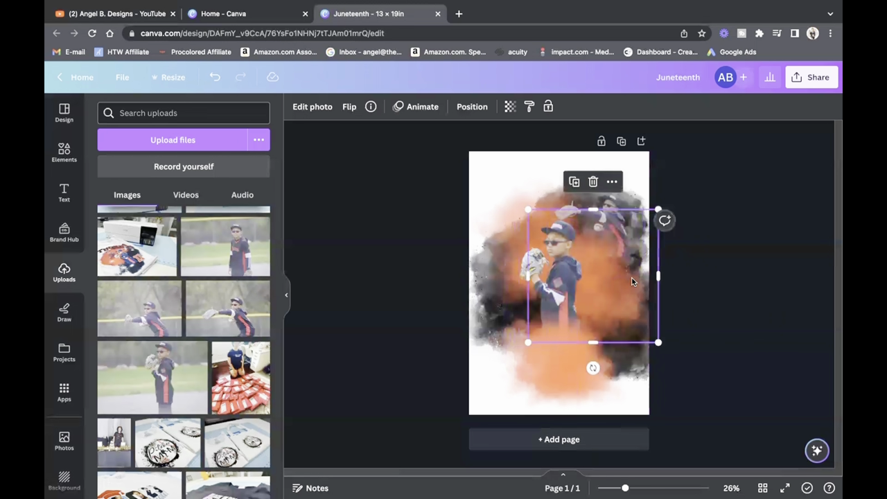
pyautogui.moveTo(625, 276); pyautogui.dragTo(643, 269)
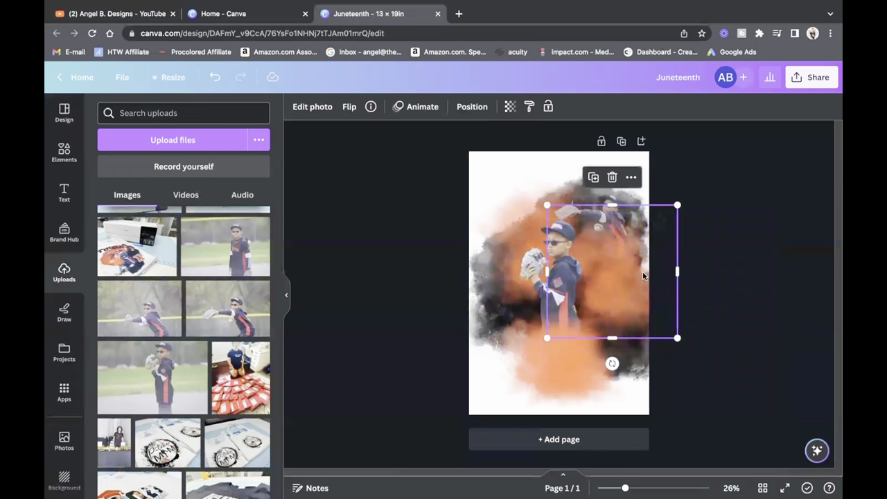
# Step: Shrink the front orange smoke a little and recenter it over the throwing player's lower body
pyautogui.click(713, 281)
pyautogui.click(614, 252)
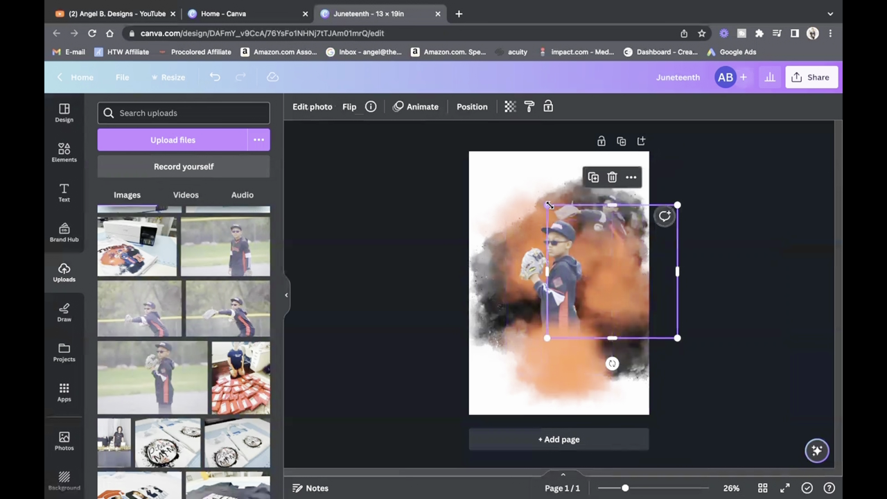
pyautogui.moveTo(511, 204); pyautogui.dragTo(574, 231)
pyautogui.moveTo(619, 277); pyautogui.dragTo(608, 261)
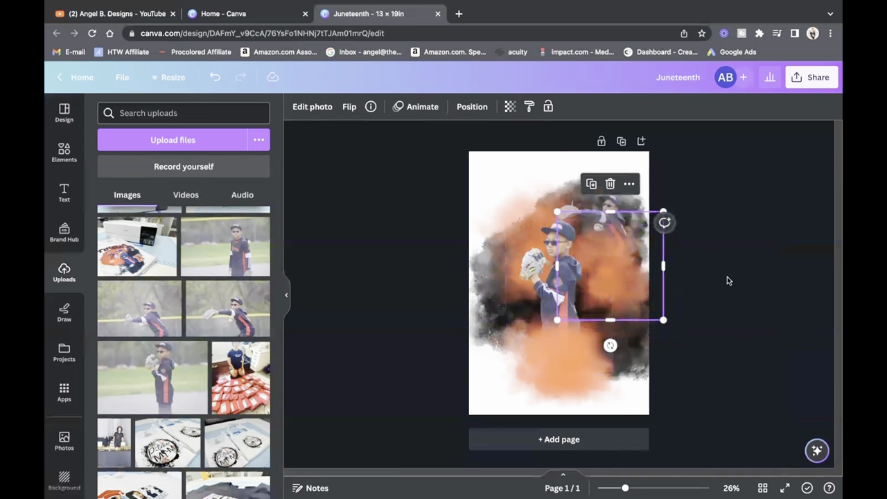
# Step: Duplicate the shrunken orange smoke and place the copy slightly lower over the throwing player's lower body
pyautogui.click(604, 272)
pyautogui.click(617, 276)
pyautogui.rightClick(621, 277)
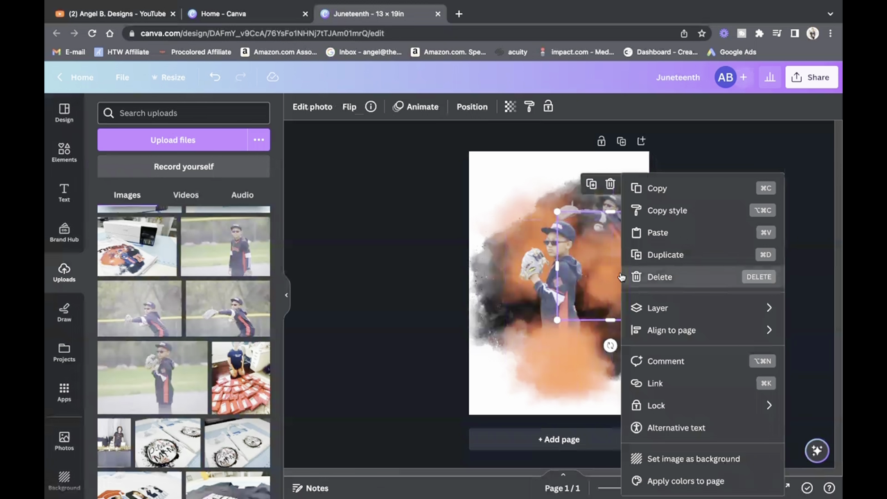
pyautogui.click(654, 254)
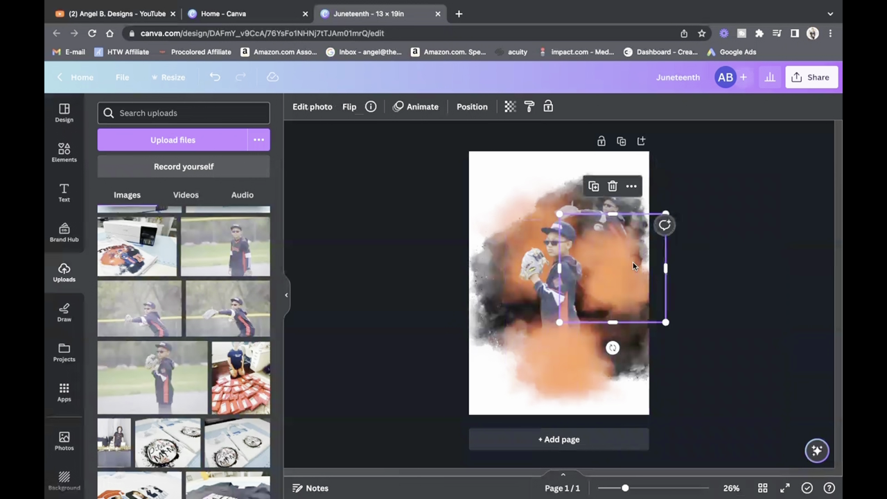
pyautogui.moveTo(612, 282); pyautogui.dragTo(613, 289)
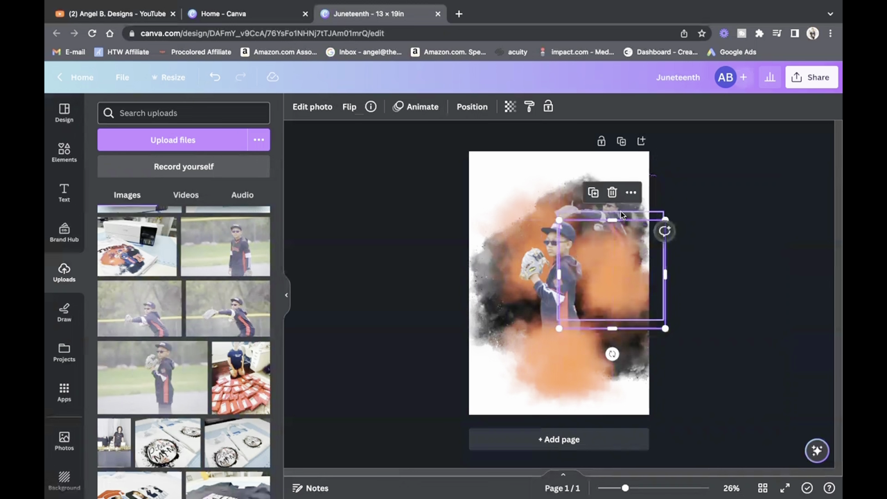
pyautogui.moveTo(604, 216); pyautogui.dragTo(616, 159)
pyautogui.click(714, 216)
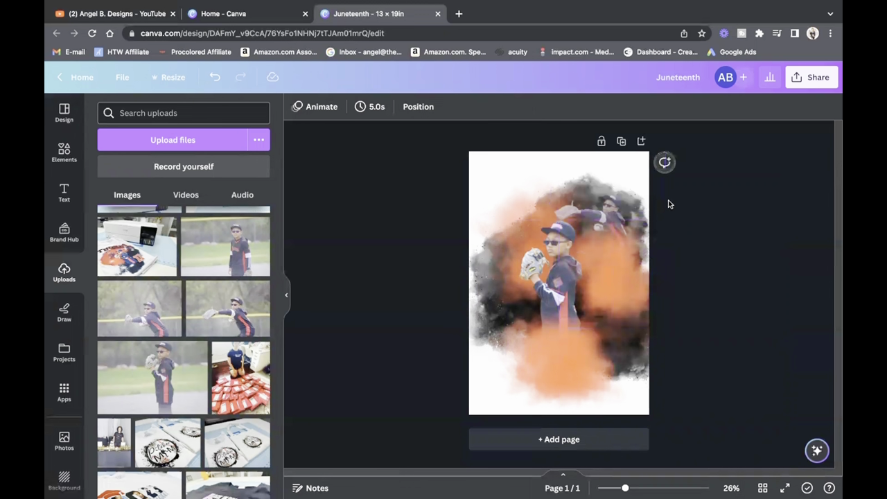
# Step: Make the throwing player cut-out slightly more opaque by raising its transparency value
pyautogui.click(626, 203)
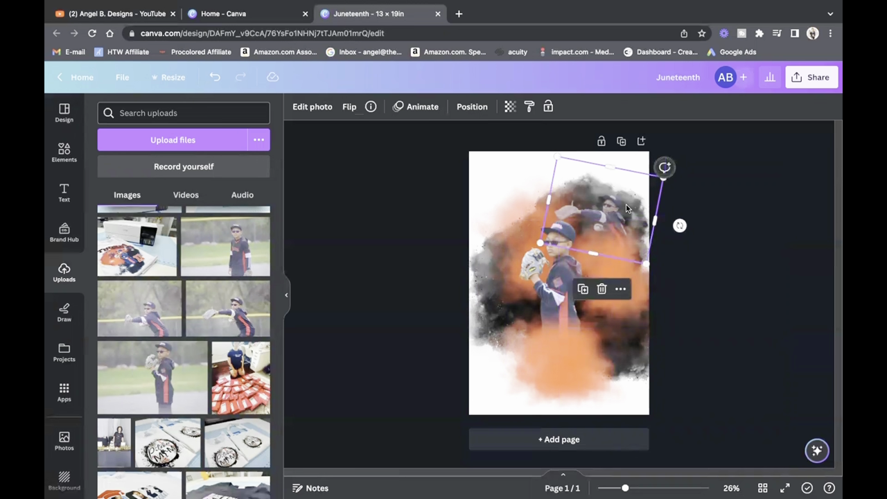
pyautogui.click(511, 107)
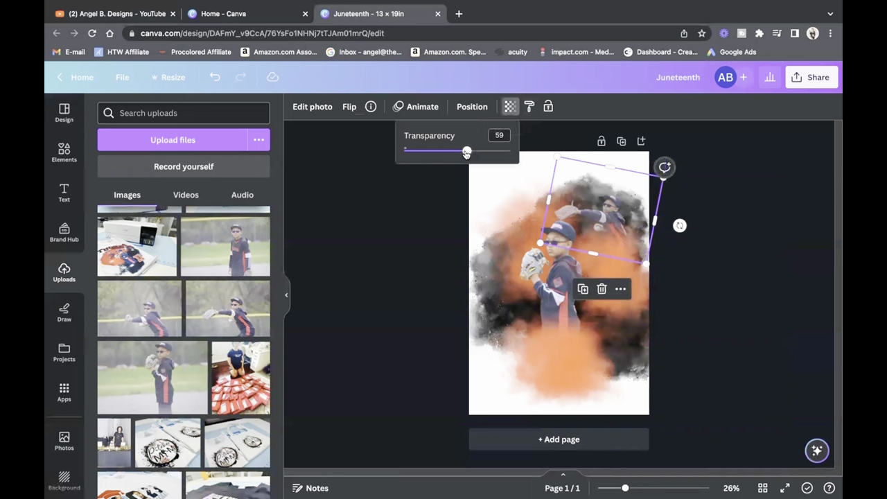
pyautogui.moveTo(467, 153); pyautogui.dragTo(479, 161)
pyautogui.click(709, 269)
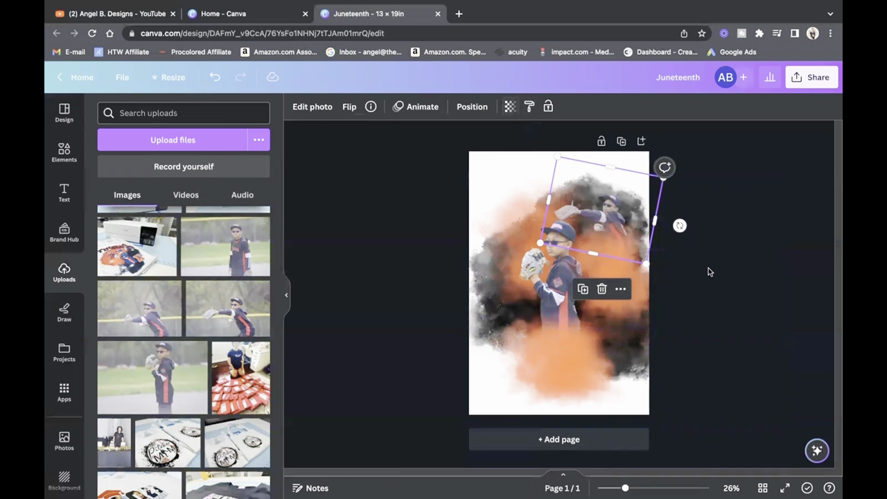
pyautogui.click(709, 269)
pyautogui.click(664, 293)
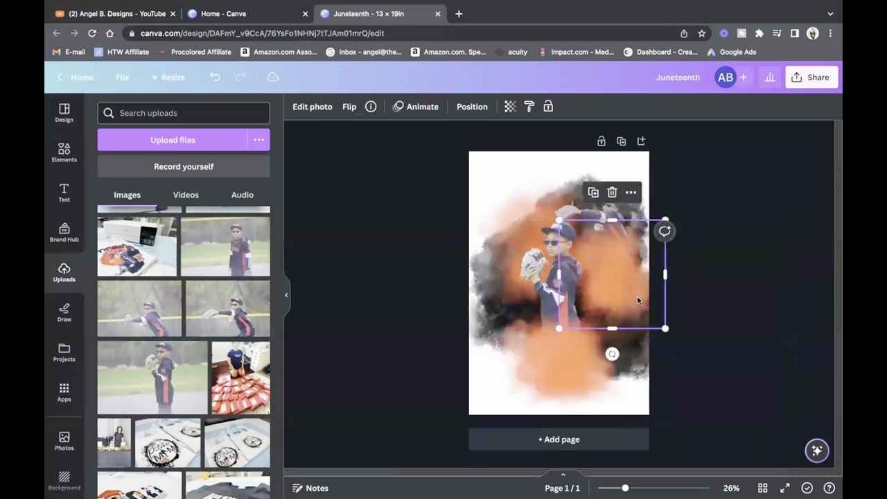
pyautogui.click(725, 309)
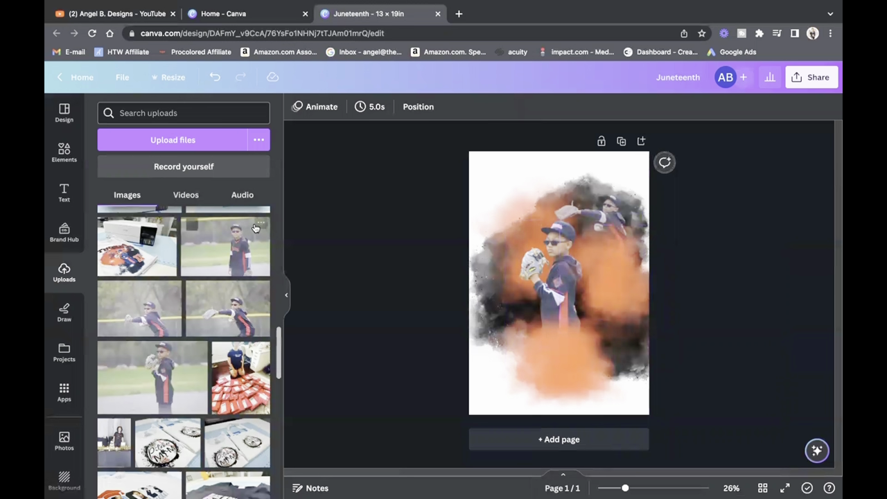
# Step: Add the uploaded photo of the standing player, crop its sides close to him and remove its background
pyautogui.click(262, 267)
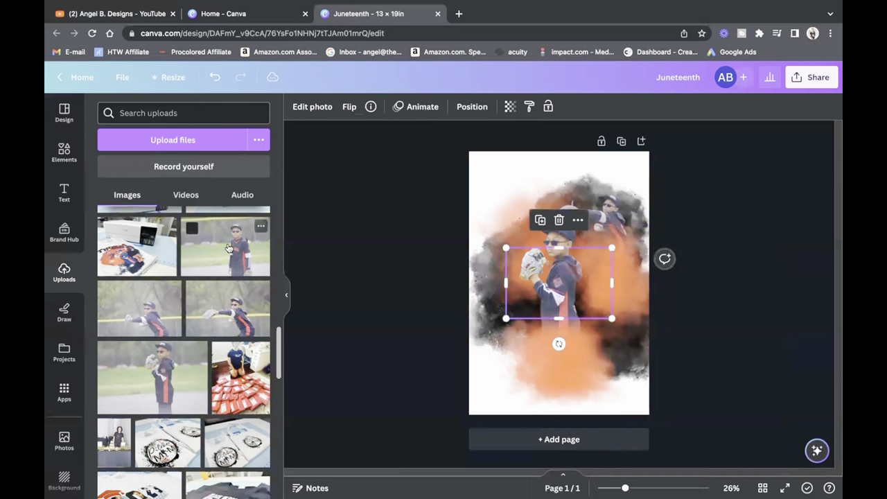
pyautogui.moveTo(508, 285); pyautogui.dragTo(550, 286)
pyautogui.moveTo(615, 283); pyautogui.dragTo(601, 285)
pyautogui.click(296, 111)
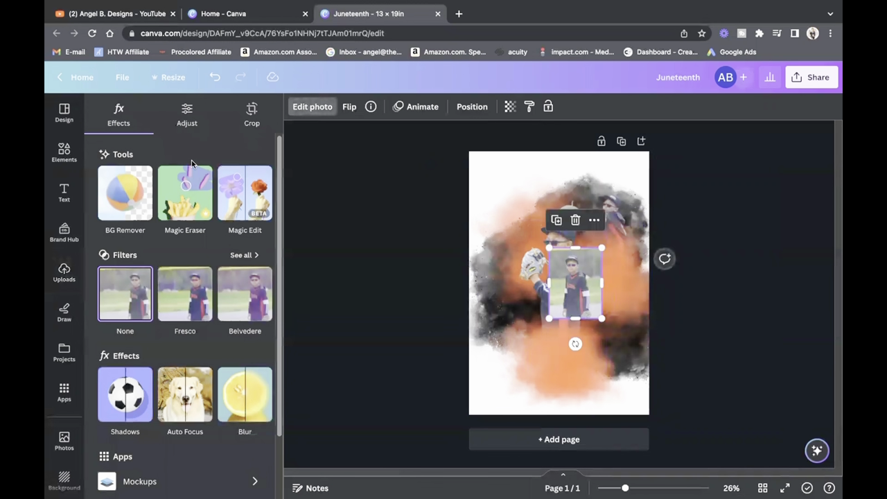
pyautogui.click(124, 193)
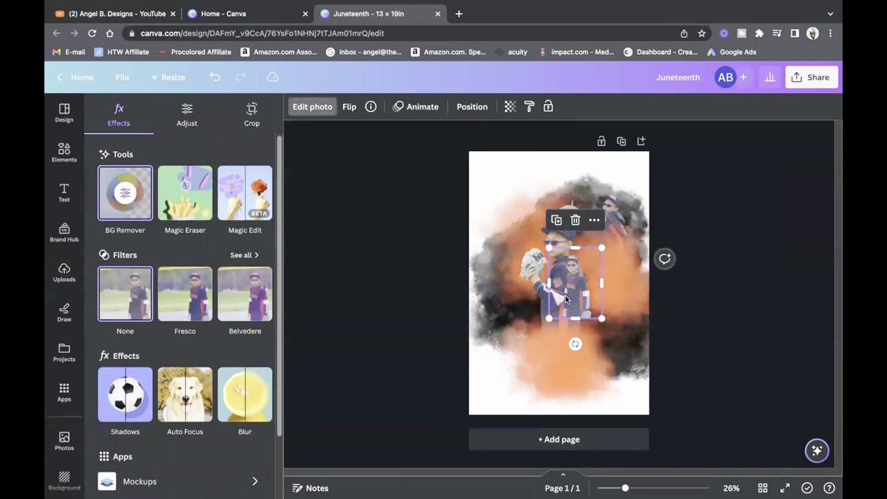
# Step: Place the standing player cut-out at the page's upper left, slightly enlarged and tilted counterclockwise, behind the central player
pyautogui.moveTo(573, 287); pyautogui.dragTo(525, 228)
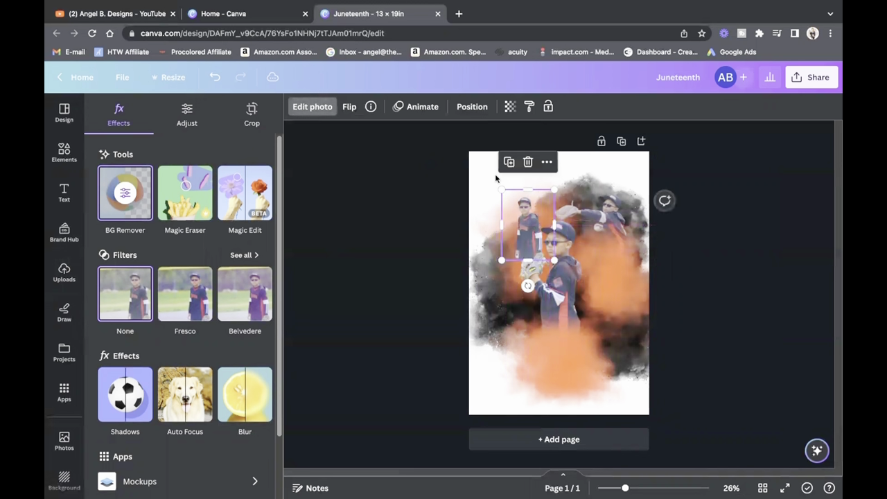
pyautogui.moveTo(527, 286); pyautogui.dragTo(549, 281)
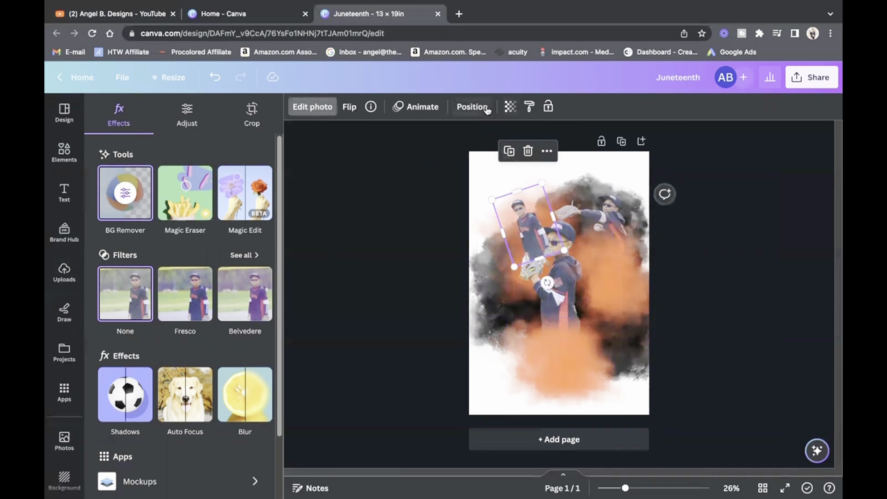
pyautogui.click(477, 107)
pyautogui.click(227, 145)
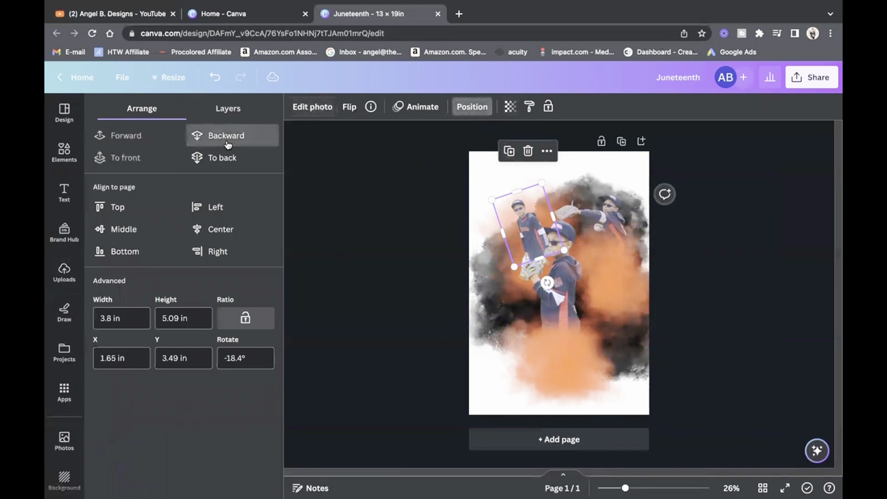
pyautogui.click(227, 145)
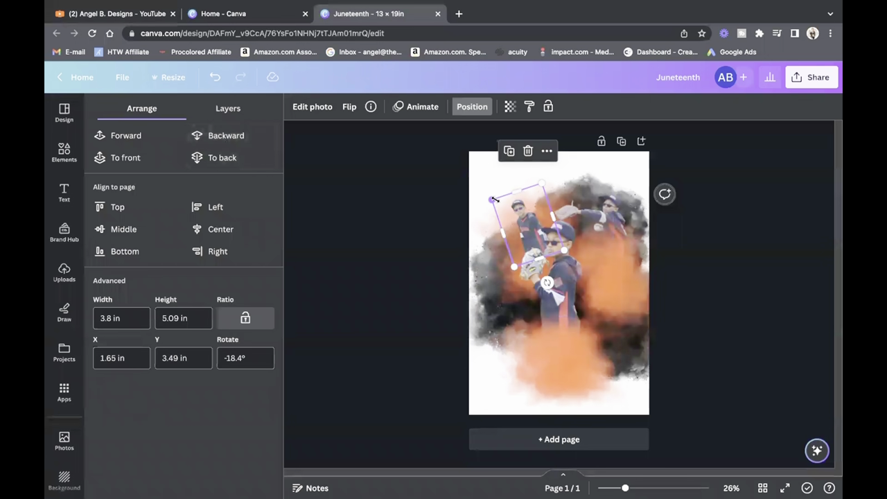
pyautogui.moveTo(493, 199); pyautogui.dragTo(485, 194)
pyautogui.moveTo(545, 284); pyautogui.dragTo(531, 290)
# Step: Place a copy of the orange smoke over the standing player's lower body and send it four layers backward, behind the central player
pyautogui.click(632, 272)
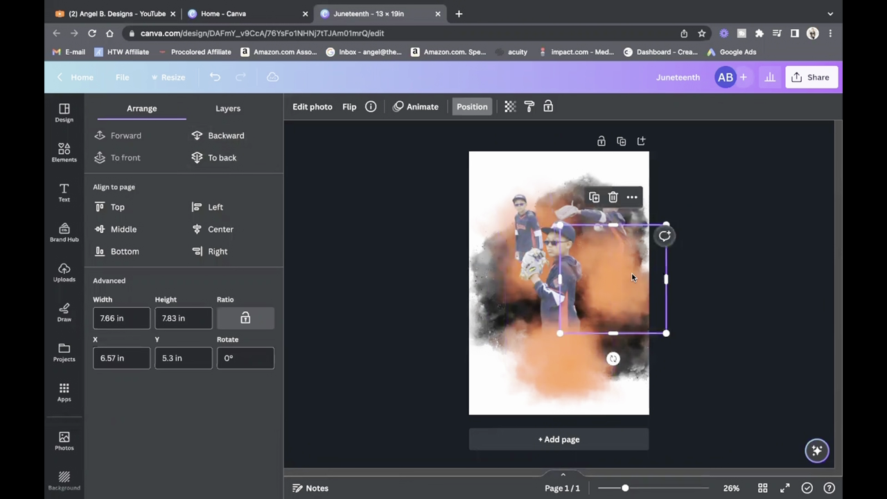
pyautogui.moveTo(633, 282); pyautogui.dragTo(539, 279)
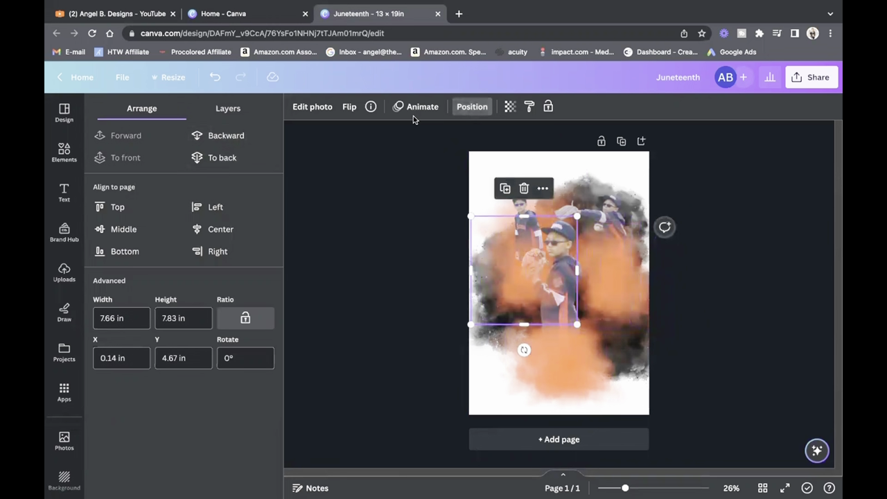
pyautogui.click(249, 140)
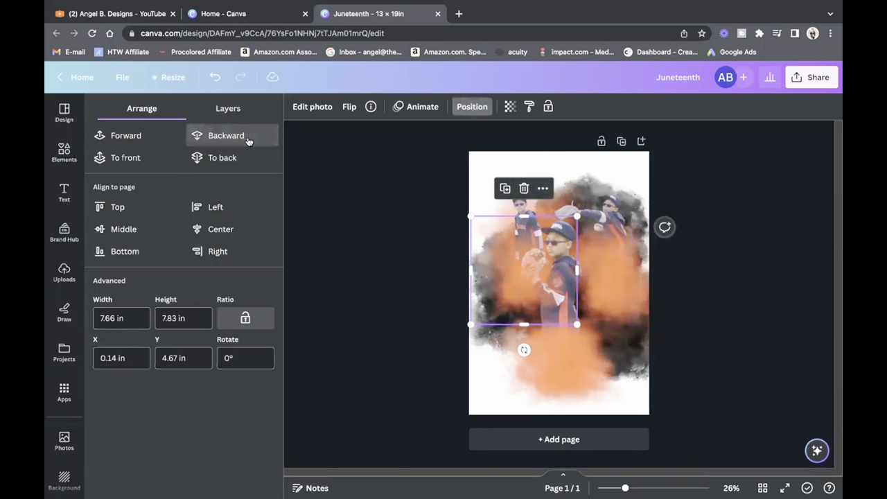
pyautogui.click(249, 141)
pyautogui.click(248, 141)
pyautogui.click(249, 141)
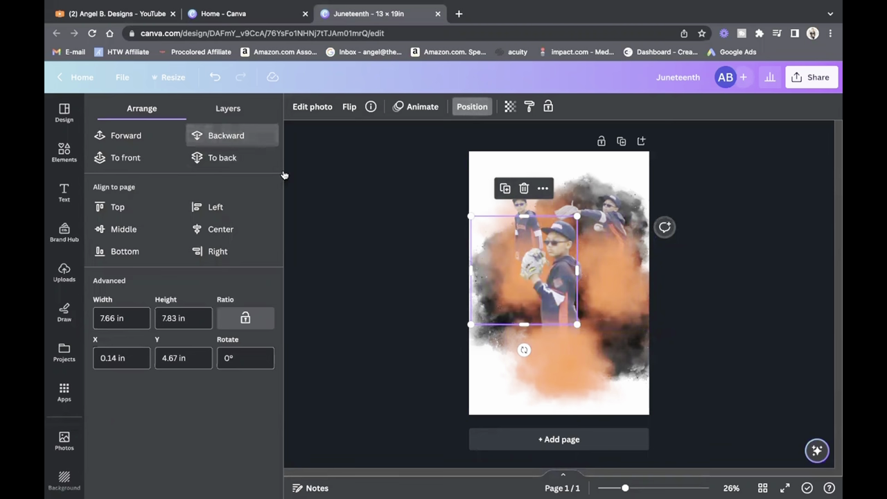
pyautogui.click(728, 298)
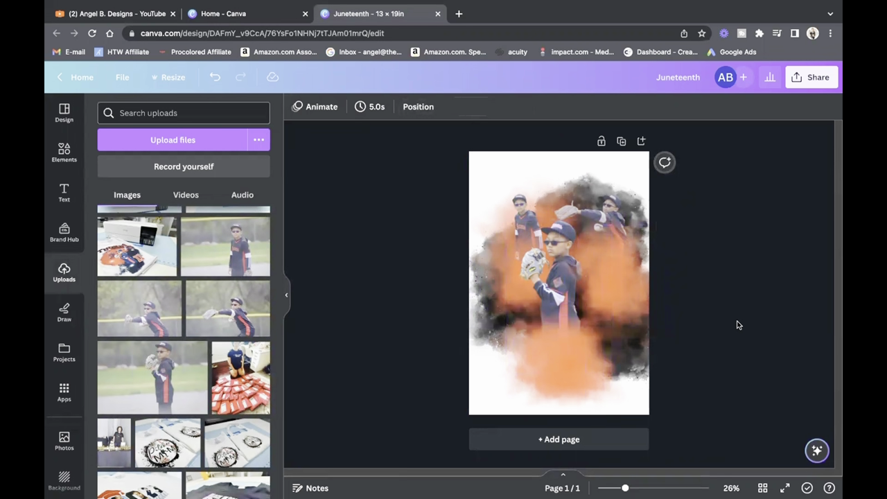
# Step: Set the standing player cut-out's transparency to 80 and deselect it
pyautogui.click(534, 192)
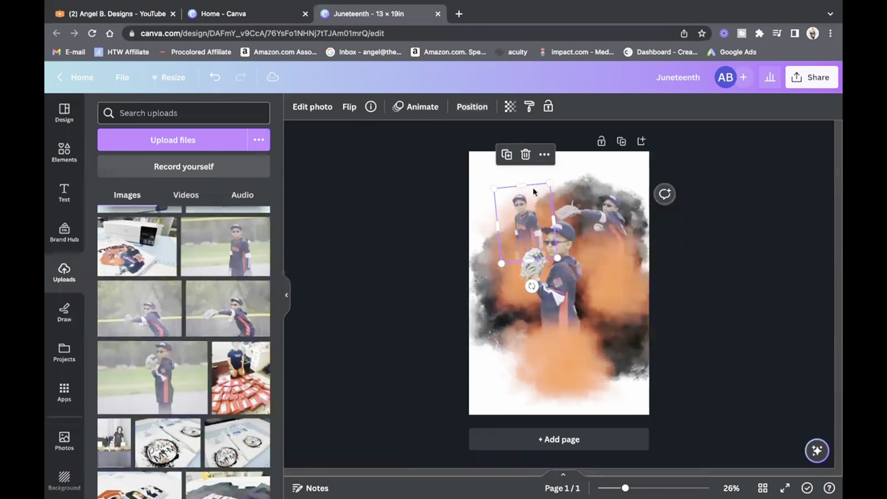
pyautogui.click(509, 106)
pyautogui.moveTo(511, 153); pyautogui.dragTo(490, 157)
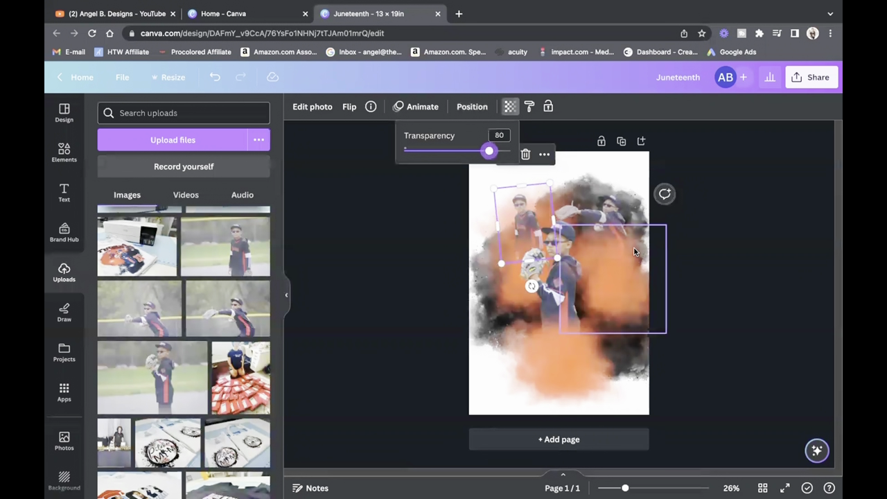
pyautogui.click(740, 301)
pyautogui.click(741, 302)
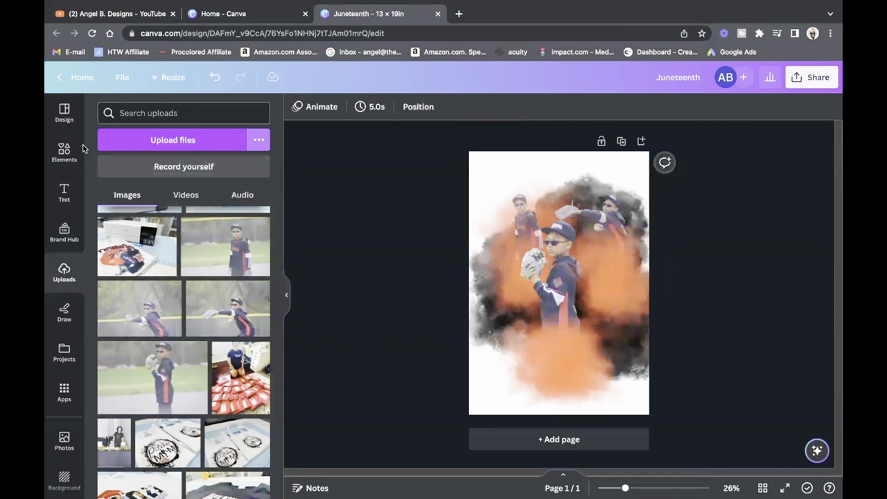
# Step: Add a subheading with the player's name in capitals and enlarge it to font size 158
pyautogui.click(63, 192)
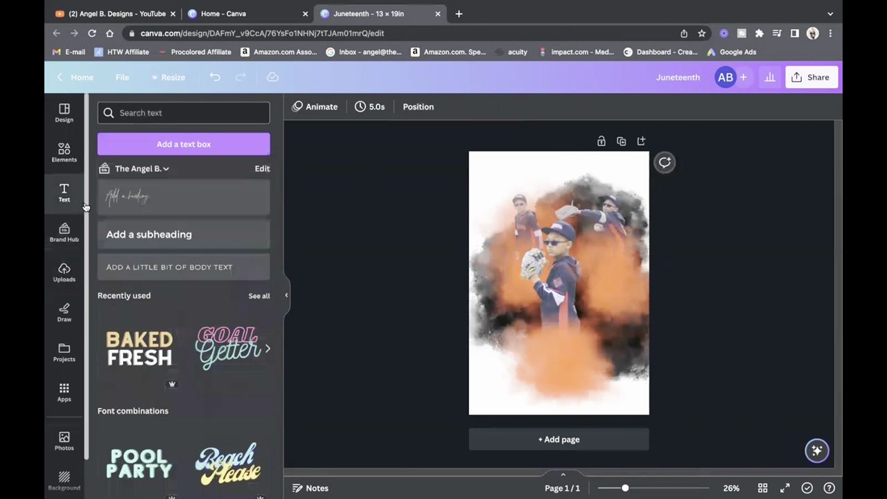
pyautogui.click(159, 244)
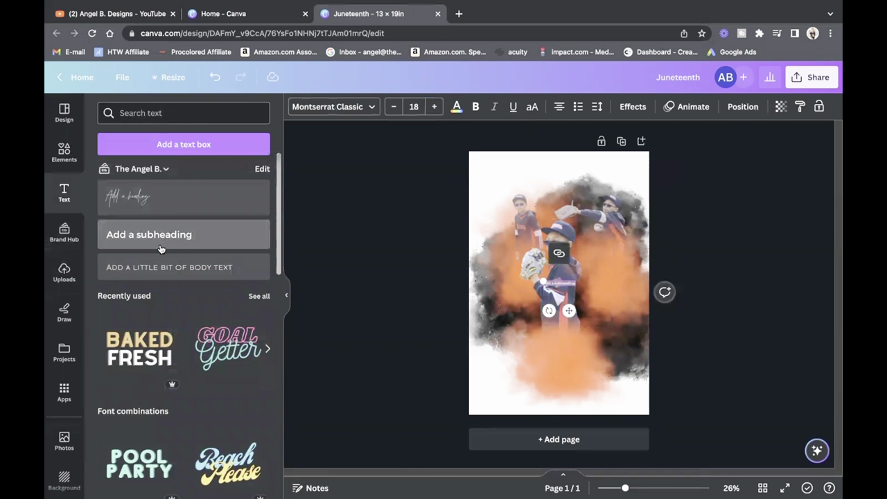
pyautogui.write('ROMAN')
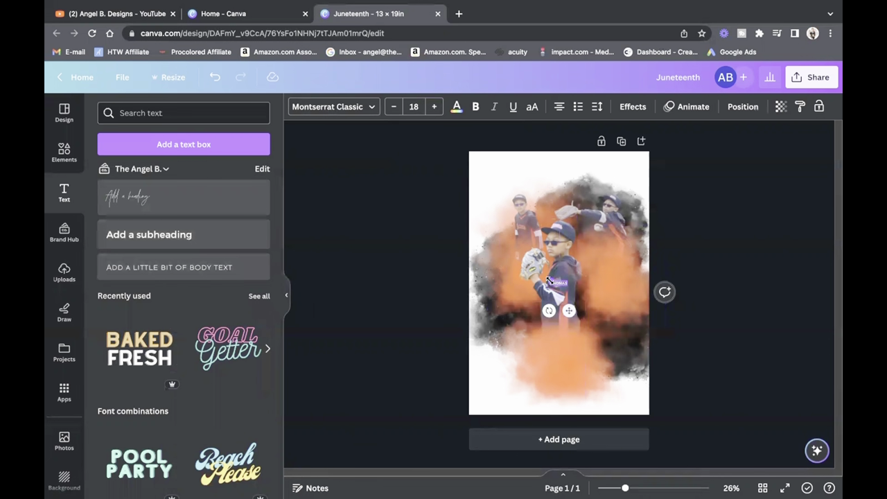
pyautogui.moveTo(548, 279); pyautogui.dragTo(431, 250)
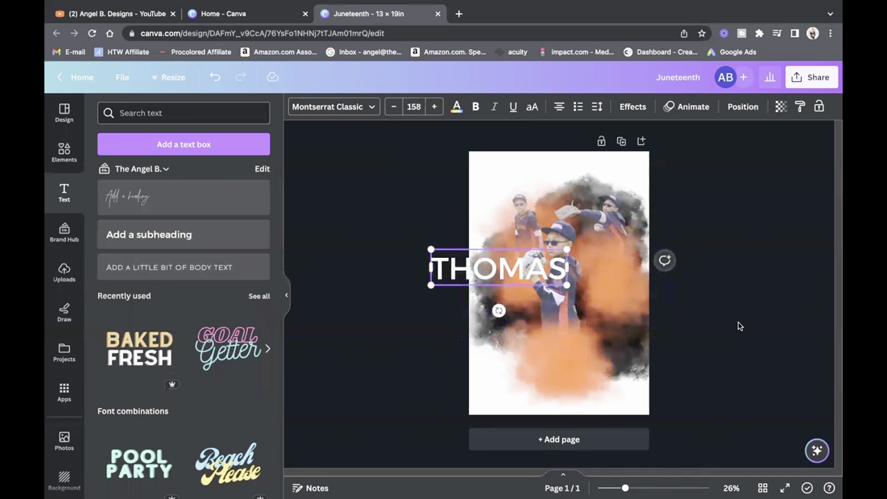
# Step: Move the name text down over the bottom orange smoke and enlarge it to font size 205, spanning the page width
pyautogui.moveTo(547, 280); pyautogui.dragTo(594, 331)
pyautogui.click(593, 326)
pyautogui.moveTo(634, 308); pyautogui.dragTo(637, 299)
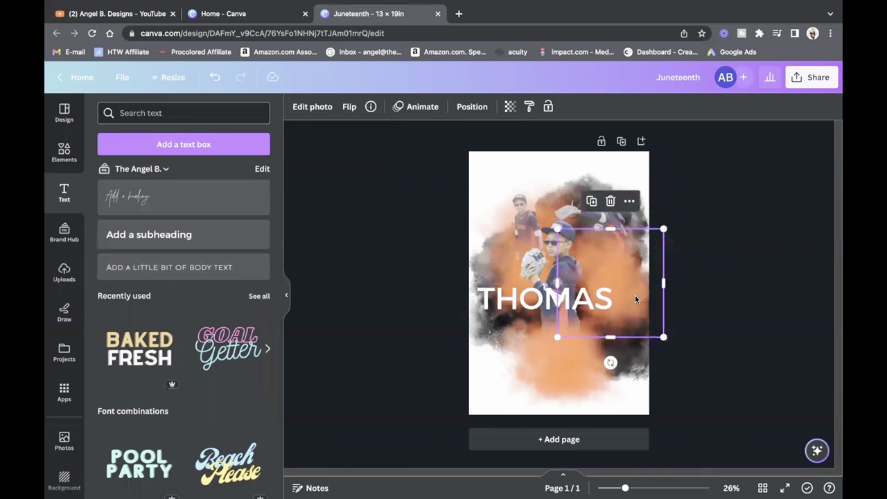
pyautogui.click(554, 298)
pyautogui.moveTo(542, 305); pyautogui.dragTo(535, 357)
pyautogui.moveTo(610, 371); pyautogui.dragTo(648, 383)
pyautogui.click(741, 397)
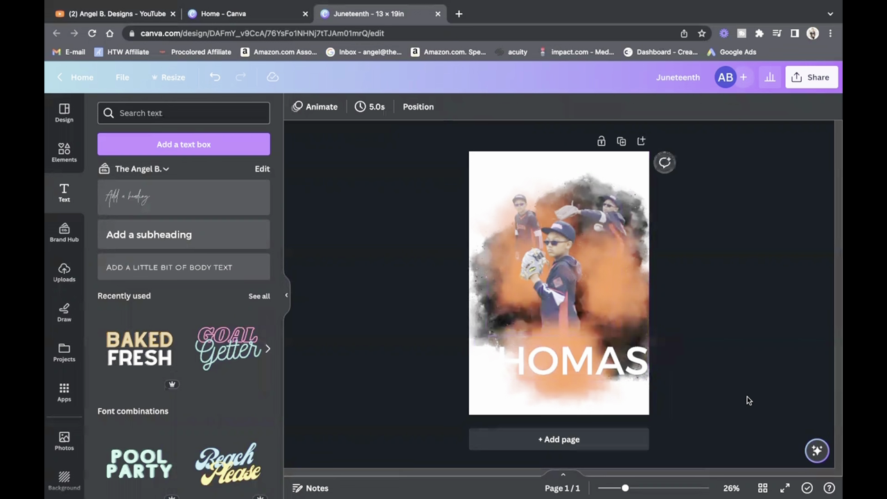
# Step: Change the name text's color to the near-black photo color #060505
pyautogui.click(643, 366)
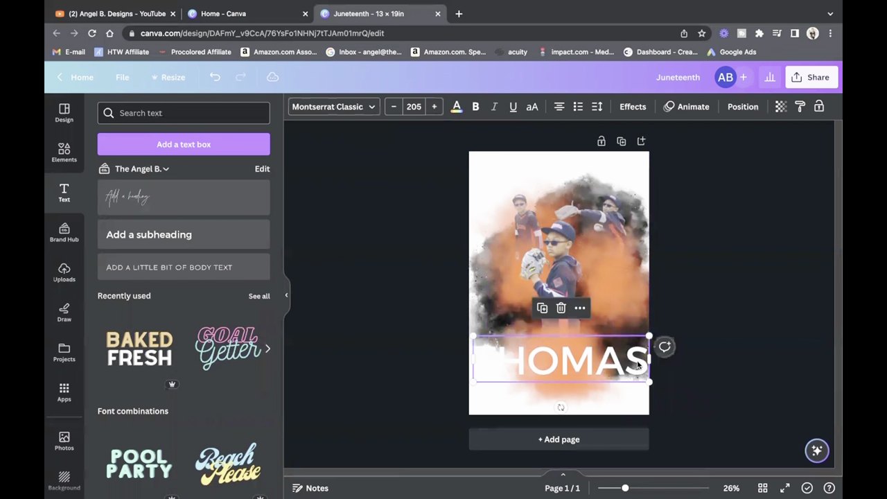
pyautogui.click(457, 108)
pyautogui.click(141, 400)
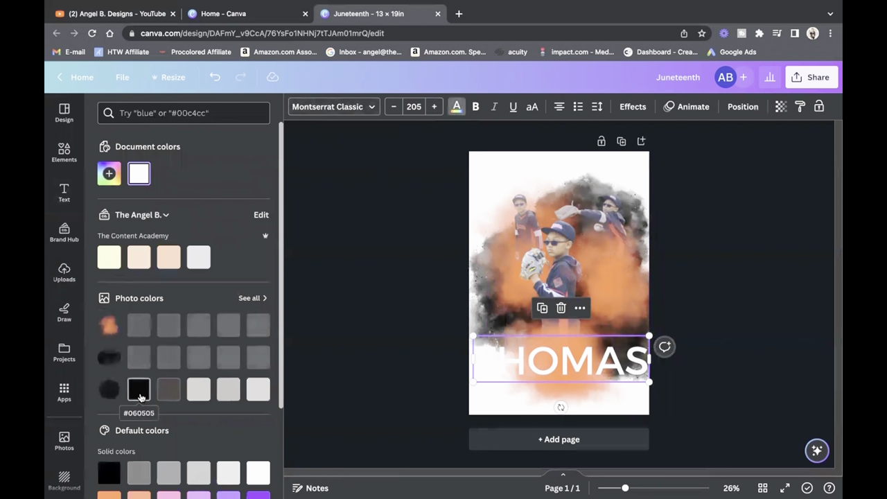
pyautogui.press('Escape')
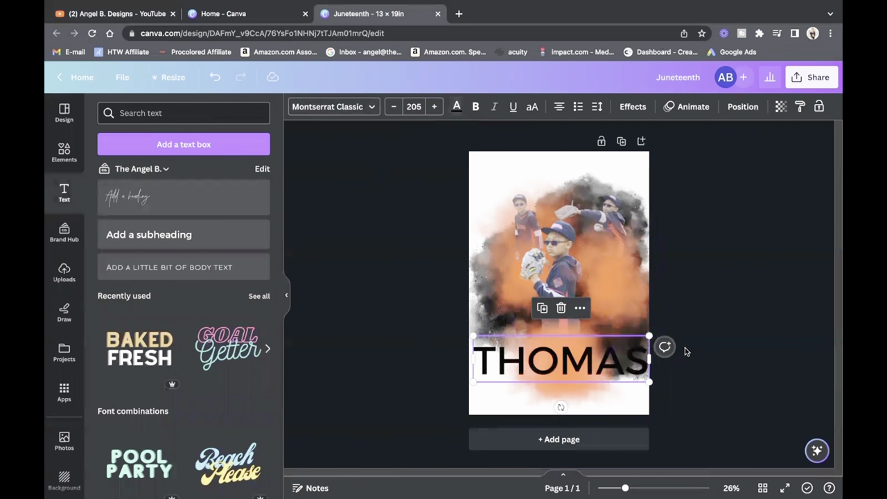
# Step: Change the name text's font to University Regular and resize it to font size 171 on one line across the page width
pyautogui.click(340, 107)
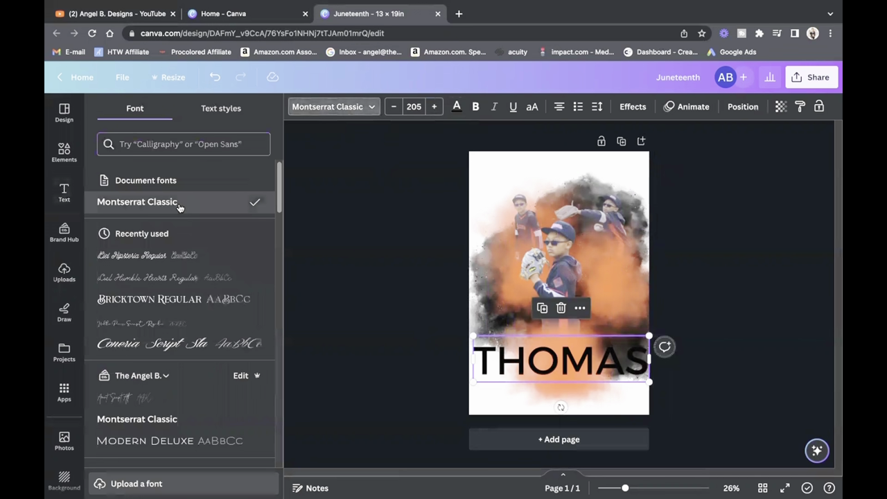
pyautogui.scroll(-4, 211, 241)
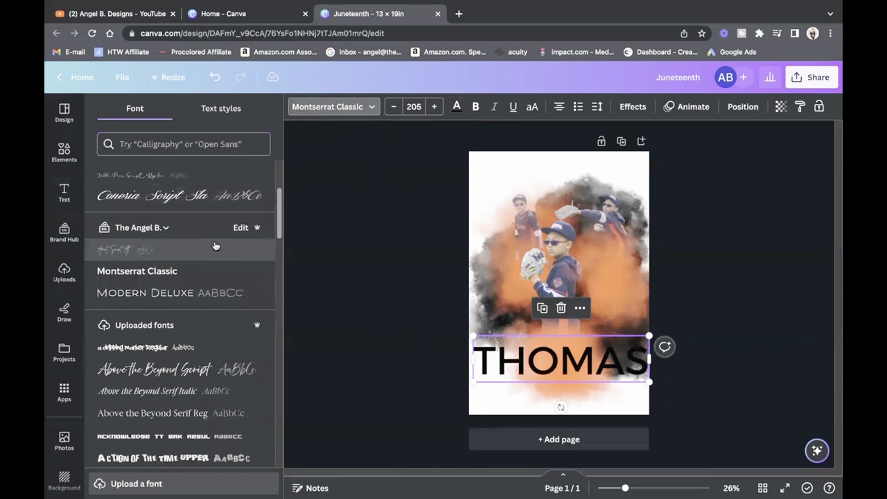
pyautogui.scroll(-15, 216, 246)
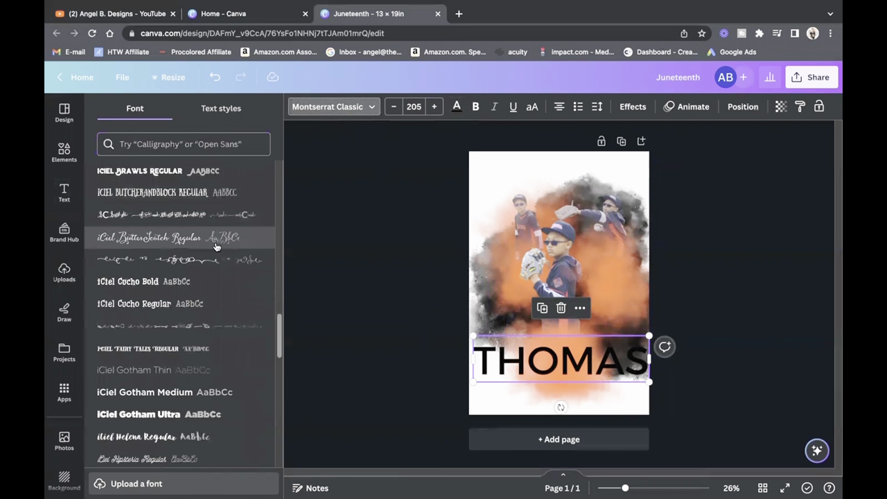
pyautogui.scroll(-5, 215, 246)
pyautogui.click(171, 144)
pyautogui.write('ui')
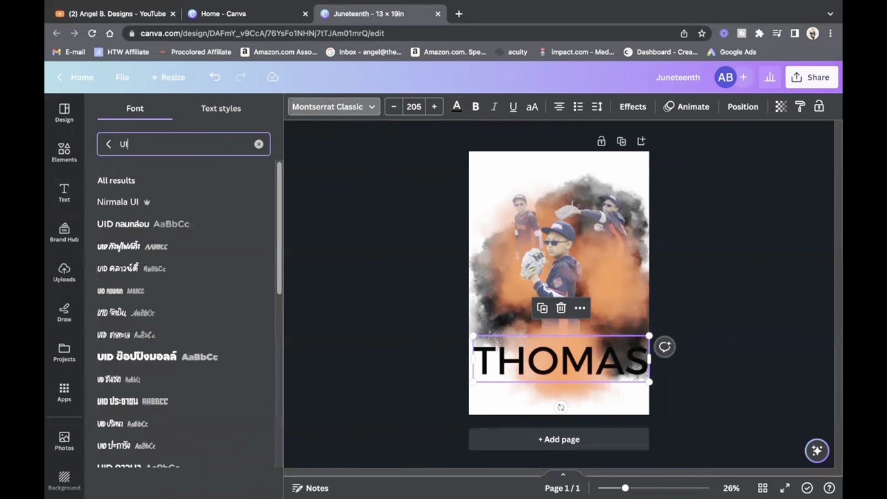
pyautogui.press('BackSpace')
pyautogui.write('U')
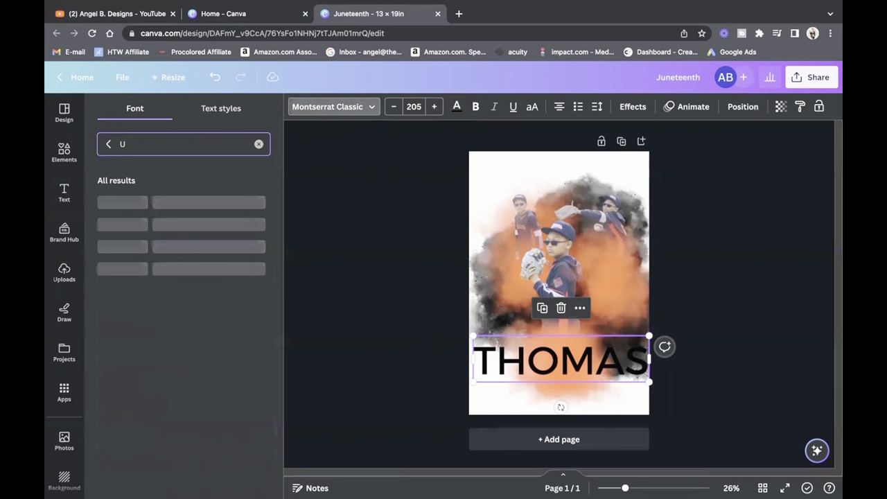
pyautogui.write('NIV')
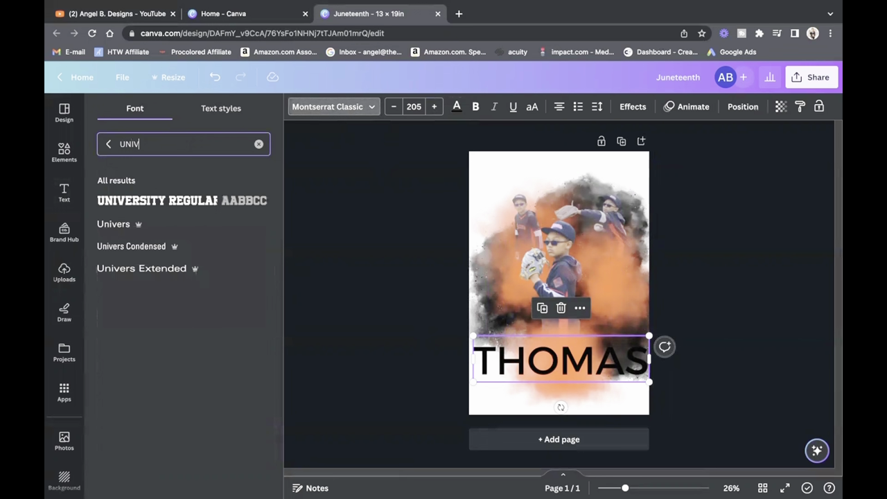
pyautogui.click(128, 208)
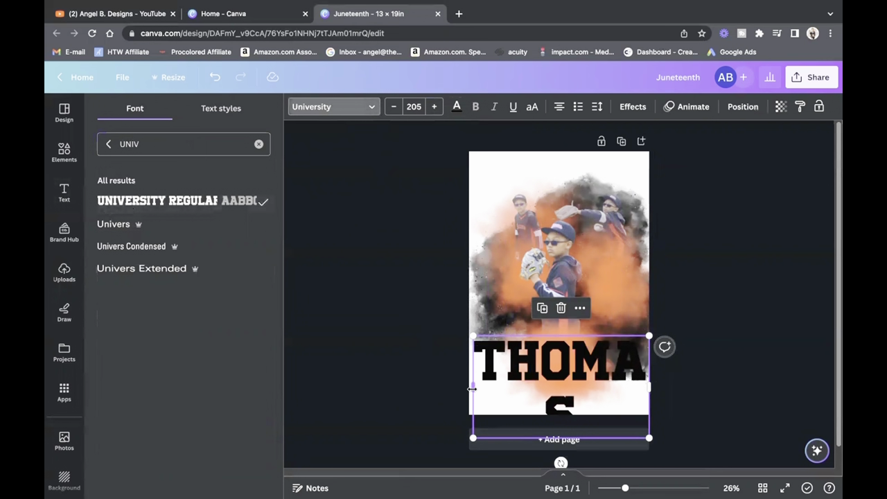
pyautogui.moveTo(472, 388)
pyautogui.mouseDown()
pyautogui.moveTo(432, 386)
pyautogui.moveTo(499, 388)
pyautogui.moveTo(470, 379)
pyautogui.mouseUp()
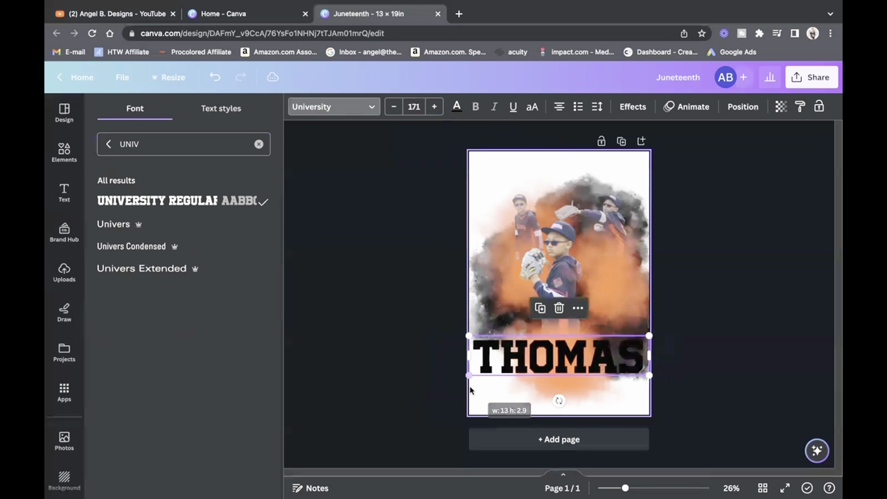
pyautogui.click(670, 399)
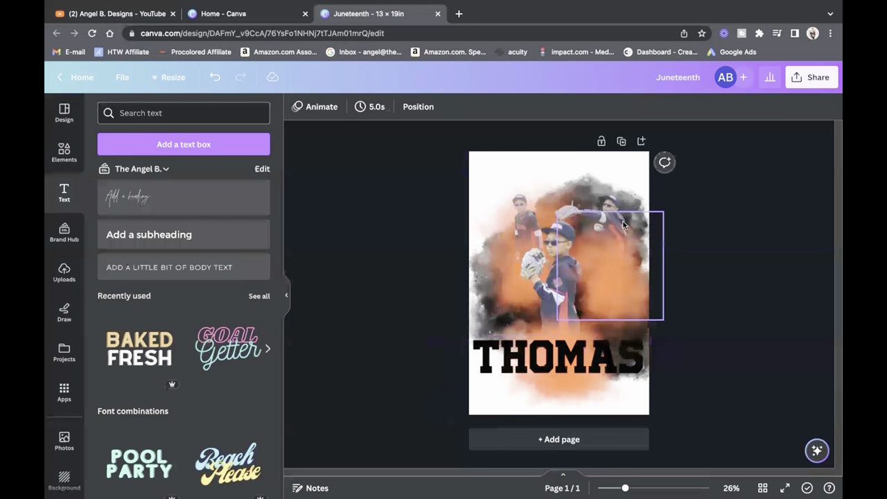
# Step: Apply the Outline text effect to the player's name
pyautogui.click(610, 366)
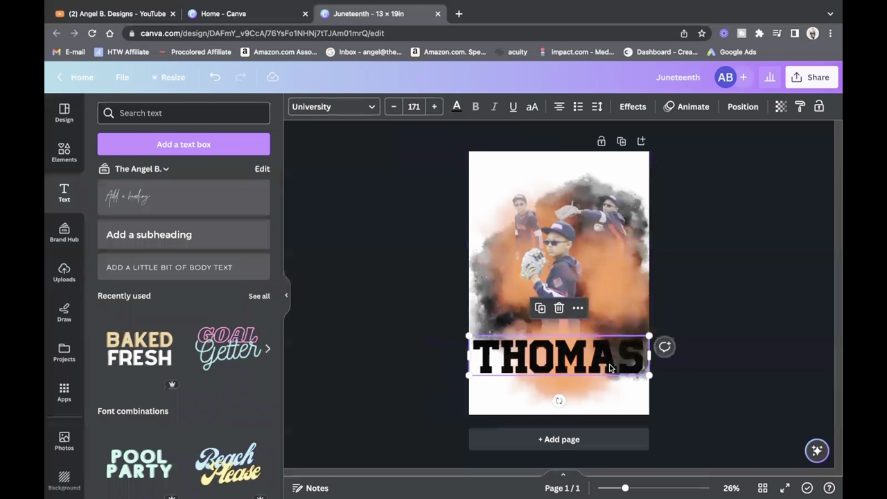
pyautogui.click(628, 107)
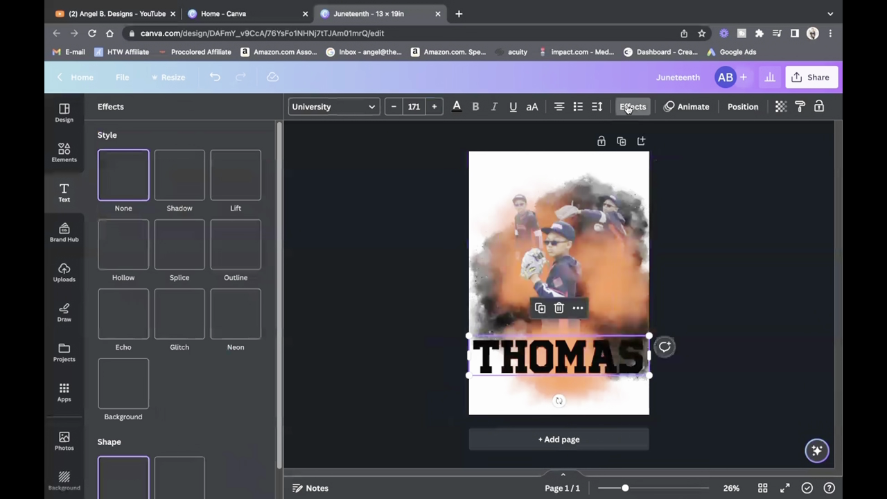
pyautogui.click(645, 350)
pyautogui.click(741, 357)
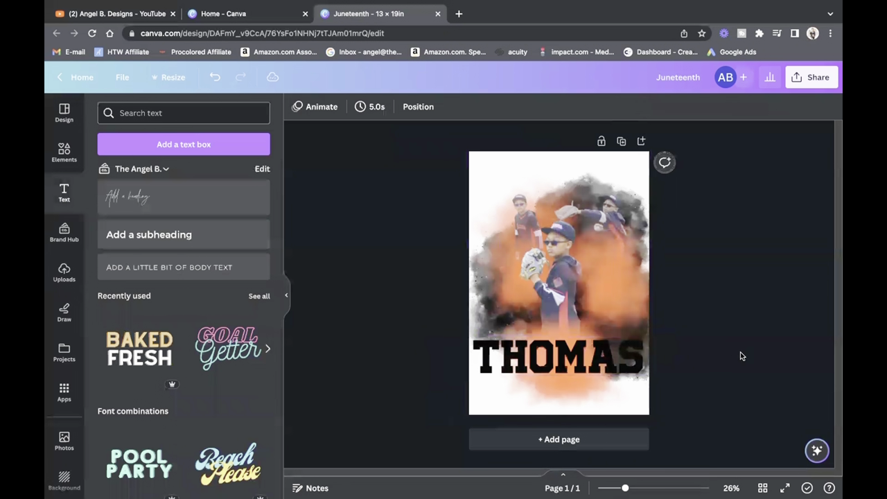
pyautogui.click(601, 371)
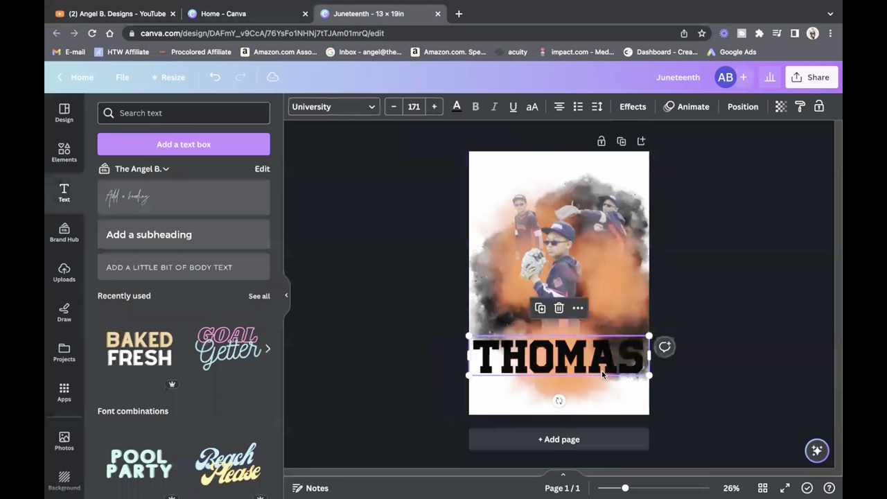
pyautogui.click(633, 108)
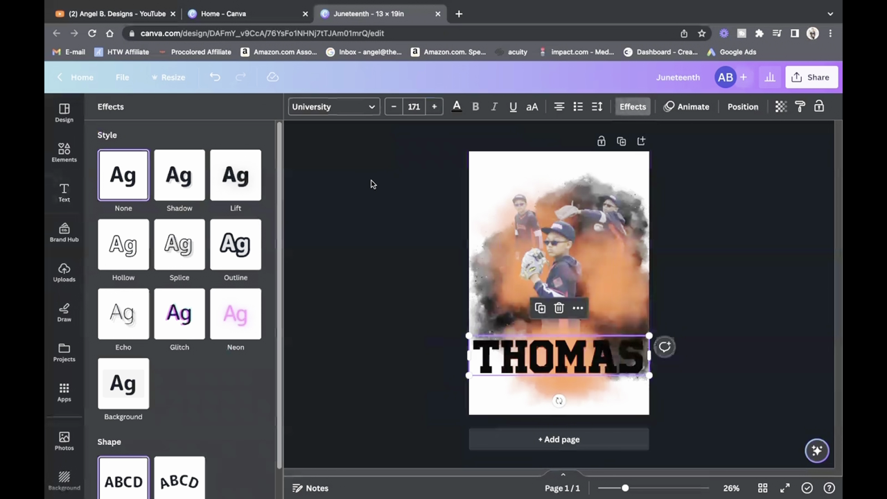
pyautogui.click(233, 250)
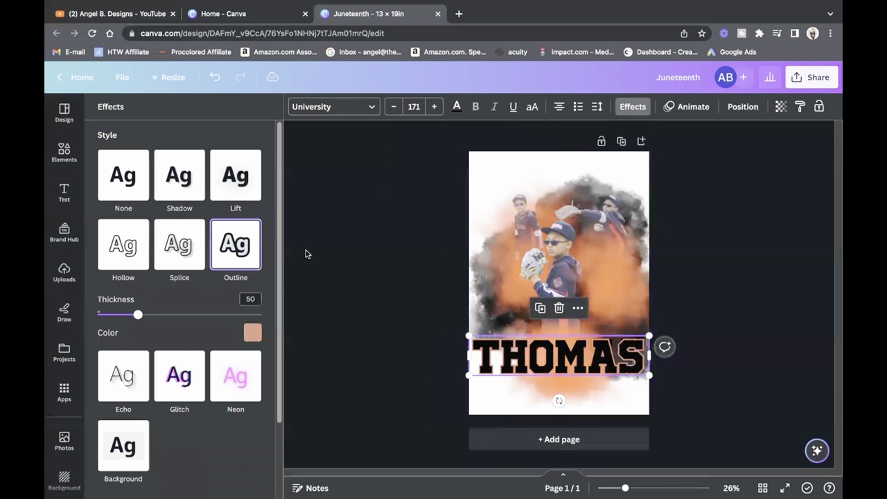
# Step: Try white and the default orange as the name's outline color, and settle on solid black
pyautogui.click(254, 333)
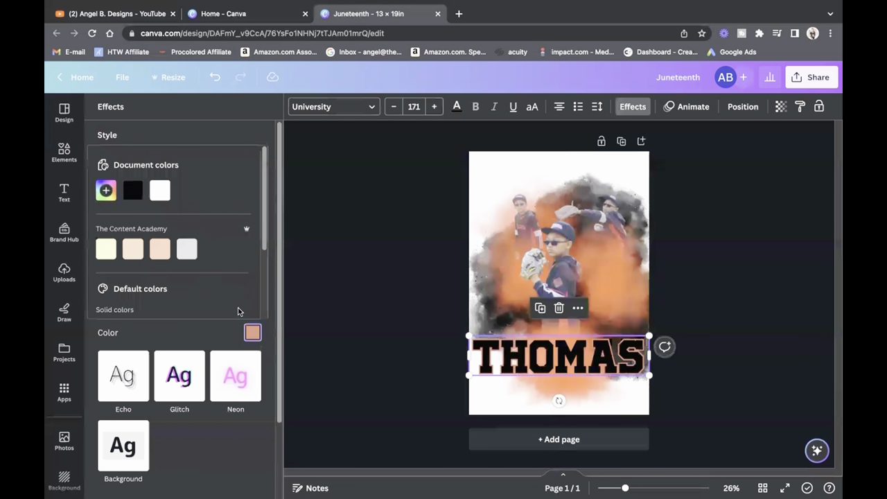
pyautogui.click(158, 190)
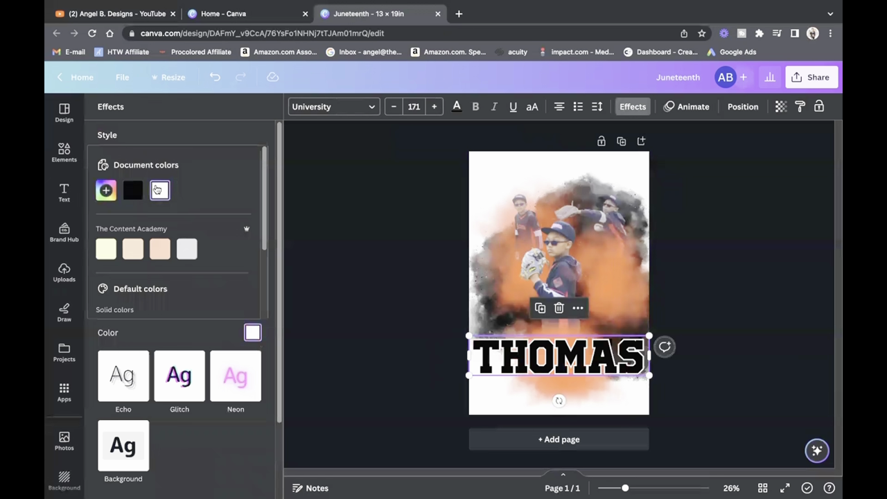
pyautogui.scroll(-3, 178, 251)
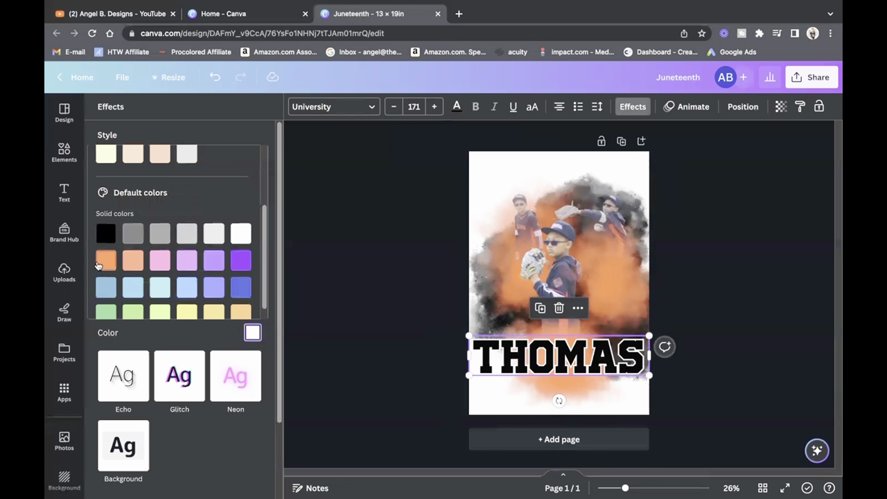
pyautogui.click(111, 261)
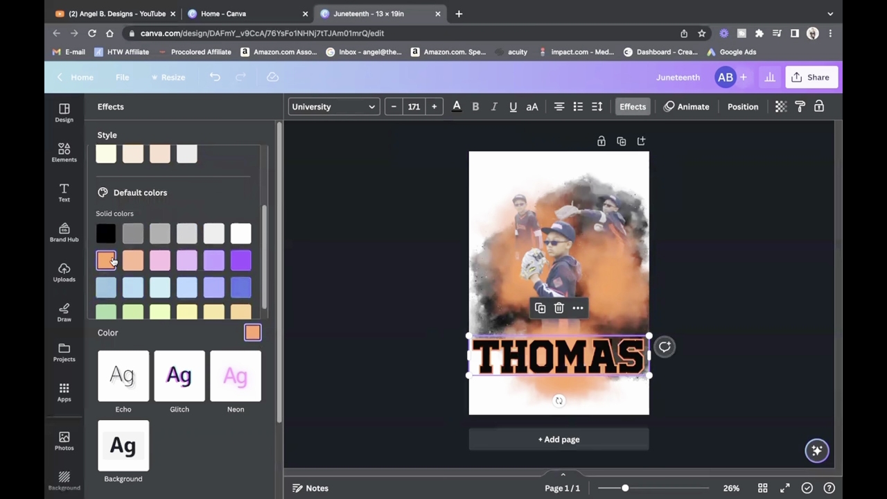
pyautogui.click(246, 237)
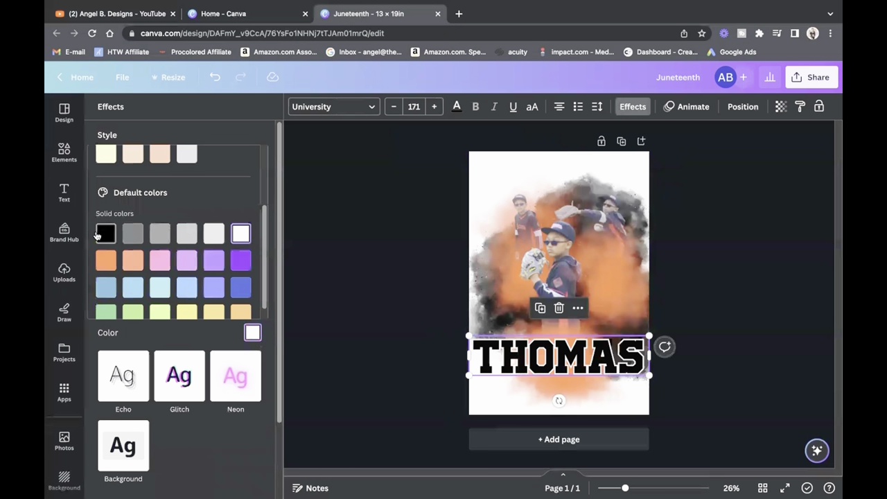
pyautogui.click(99, 236)
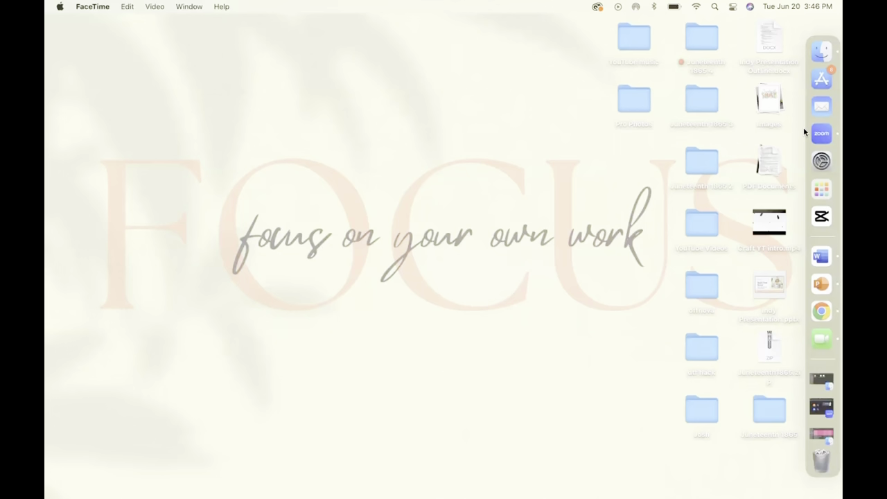
pyautogui.click(776, 55)
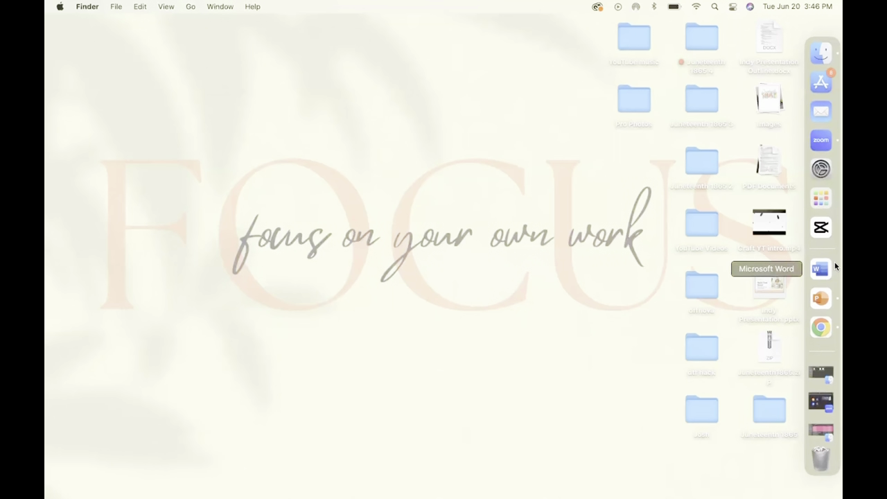
pyautogui.click(822, 330)
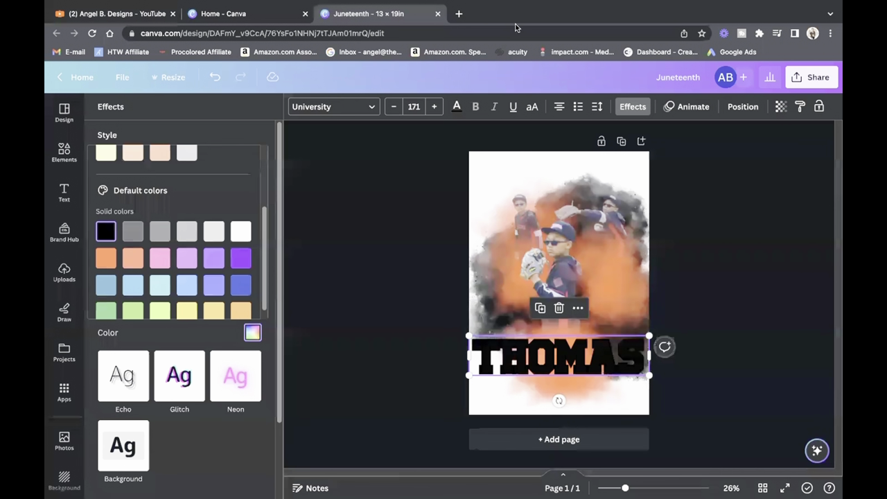
# Step: Try white and the default solid orange as the name text's fill color
pyautogui.click(456, 106)
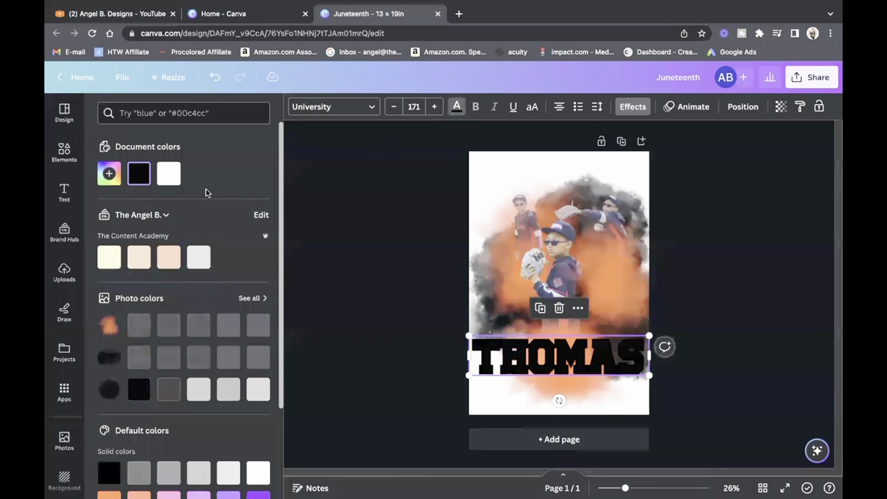
pyautogui.click(168, 173)
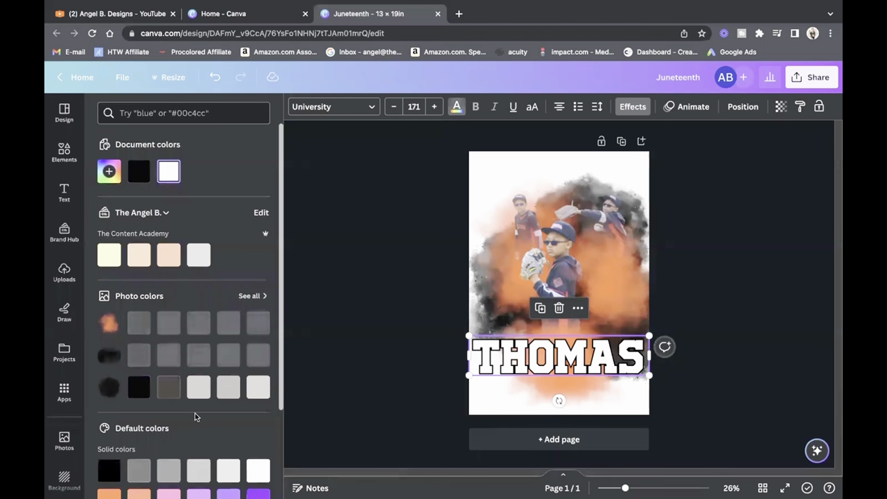
pyautogui.scroll(-1, 199, 381)
pyautogui.click(109, 491)
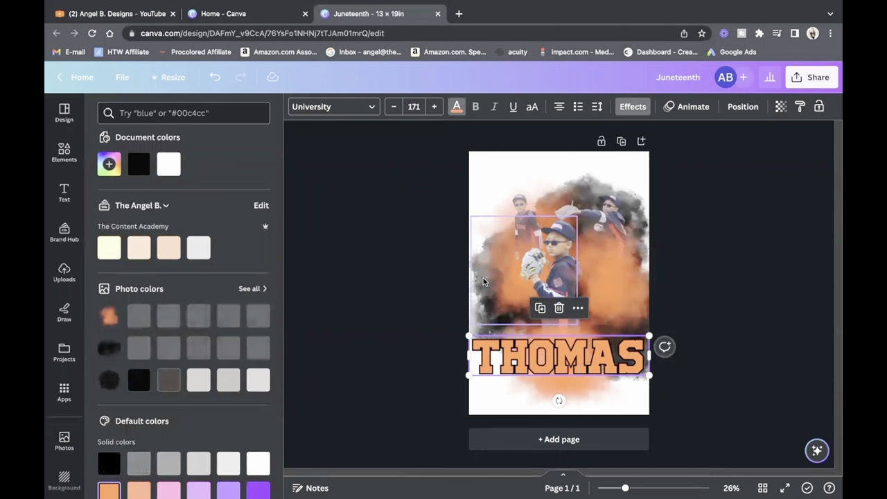
# Step: Increase the name text's outline thickness to 160
pyautogui.click(636, 114)
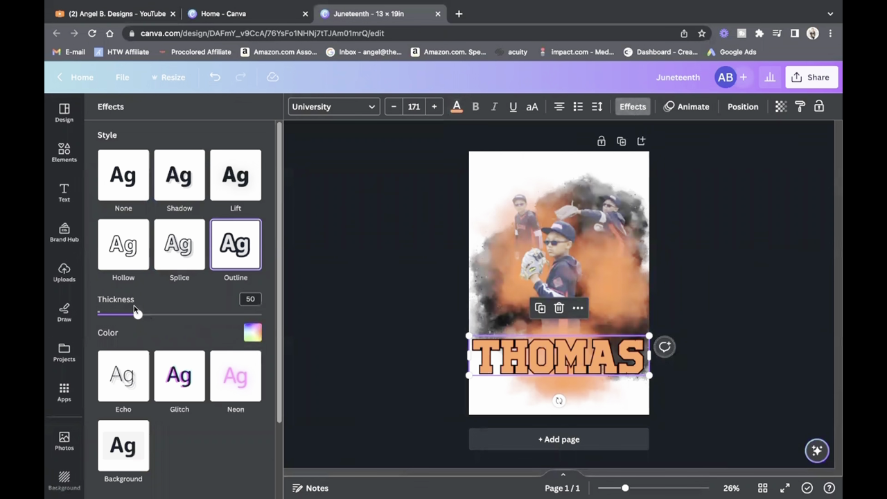
pyautogui.moveTo(140, 316); pyautogui.dragTo(202, 315)
pyautogui.hotkey('ctrl', 'Left')
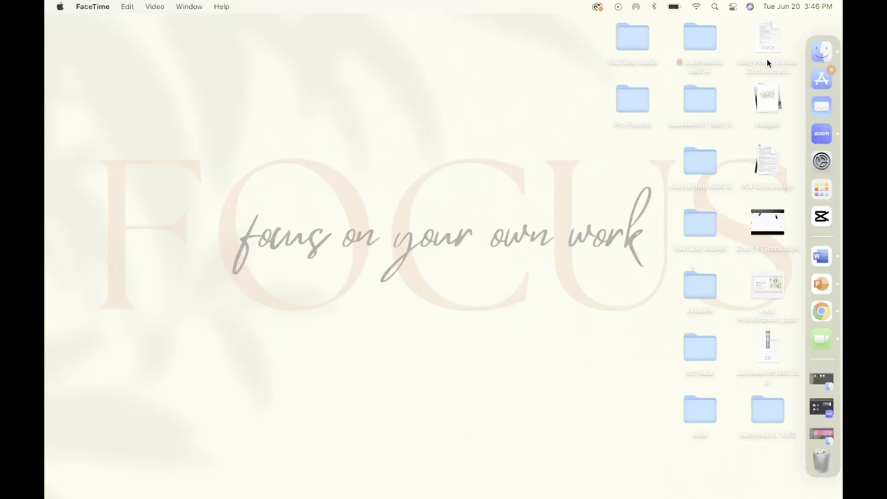
pyautogui.click(825, 329)
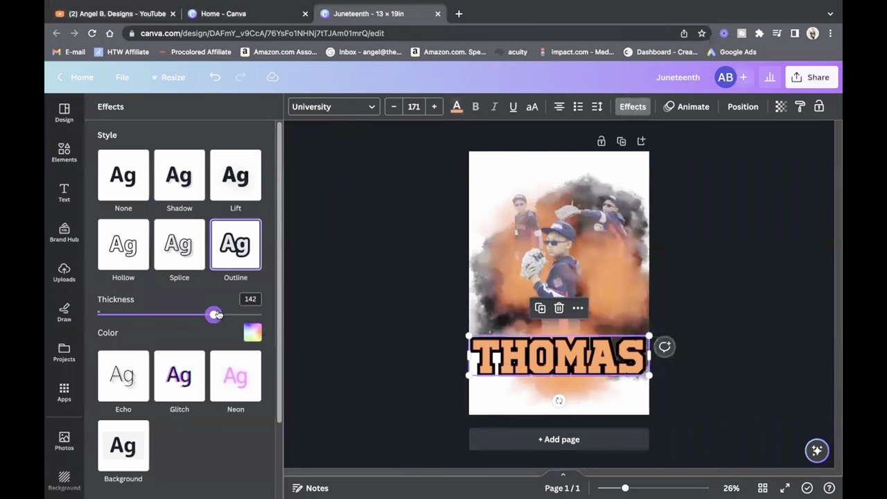
pyautogui.moveTo(213, 315)
pyautogui.mouseDown()
pyautogui.moveTo(241, 315)
pyautogui.moveTo(128, 316)
pyautogui.moveTo(246, 316)
pyautogui.moveTo(229, 315)
pyautogui.mouseUp()
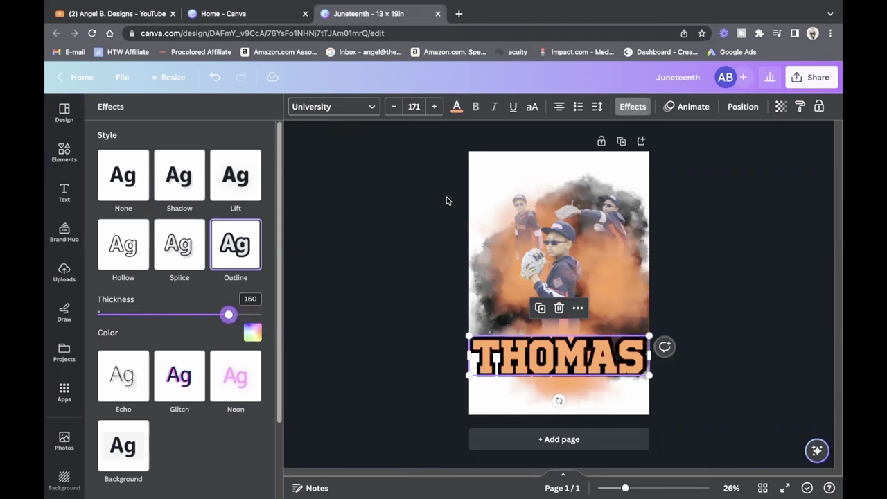
# Step: Change the name text's fill color to white and fine-tune its outline thickness
pyautogui.click(457, 107)
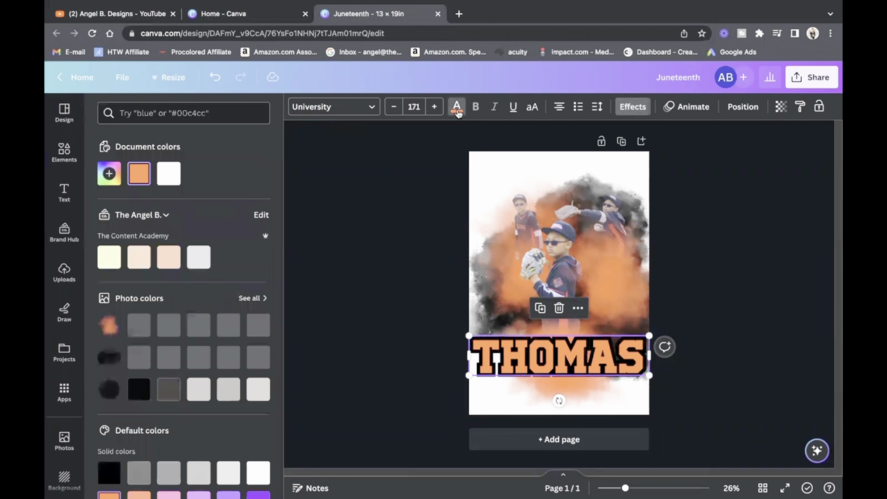
pyautogui.click(168, 174)
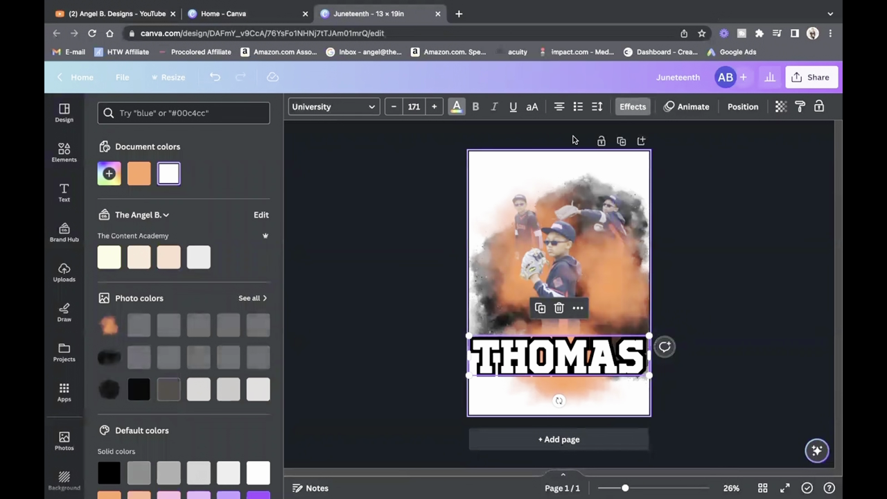
pyautogui.click(633, 108)
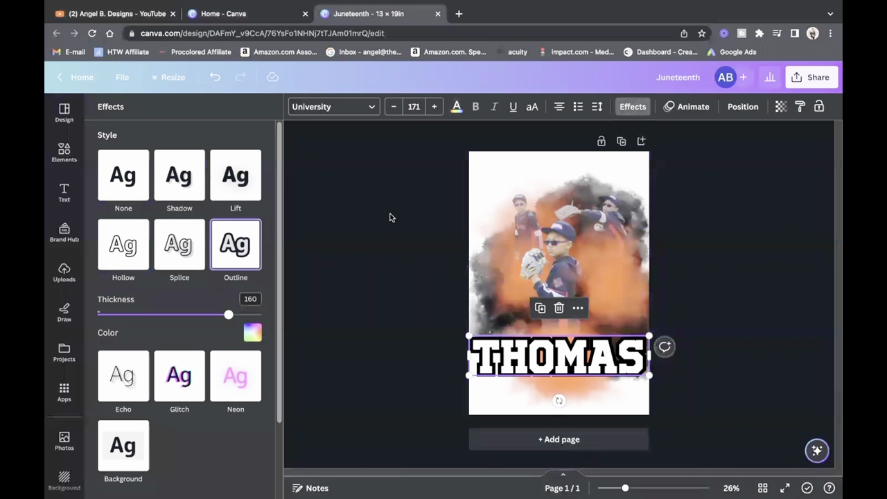
pyautogui.moveTo(230, 314); pyautogui.dragTo(229, 314)
pyautogui.click(358, 319)
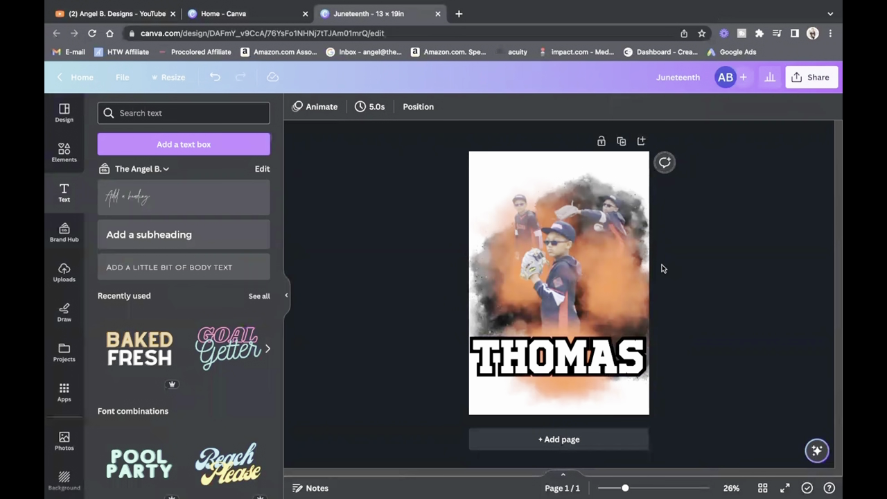
pyautogui.click(607, 364)
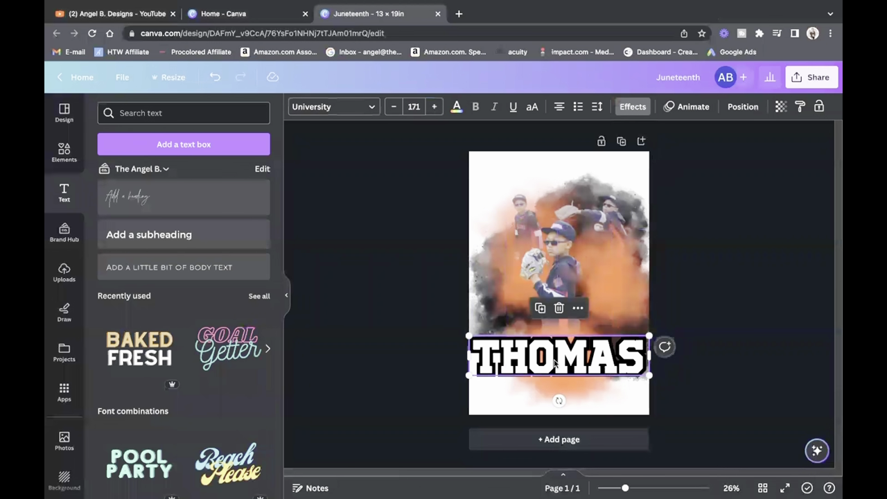
# Step: Duplicate the name text, place the copy above the original and replace its wording with "#11"
pyautogui.click(539, 308)
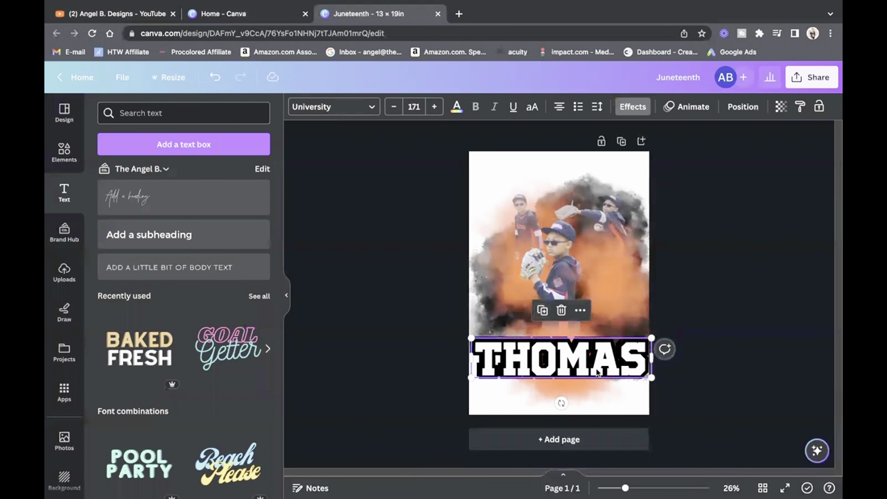
pyautogui.moveTo(600, 377); pyautogui.dragTo(601, 316)
pyautogui.doubleClick(601, 316)
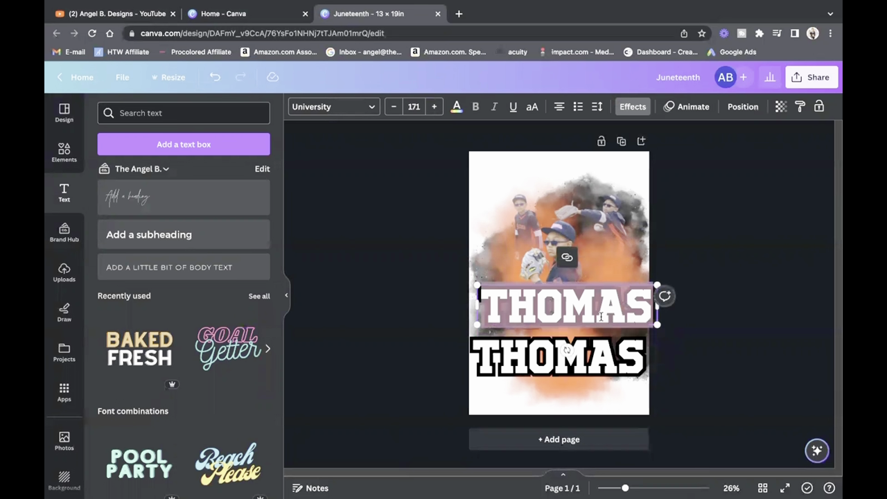
pyautogui.write('11')
pyautogui.press('BackSpace')
pyautogui.press('BackSpace')
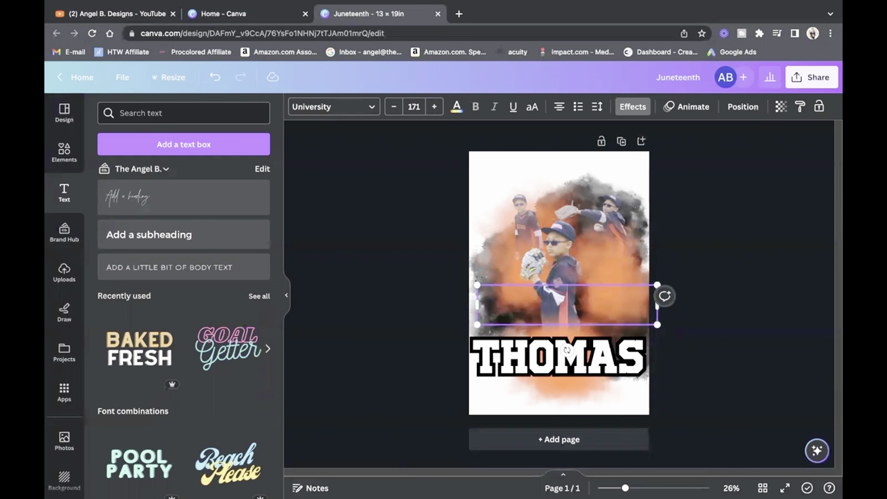
pyautogui.write('#11')
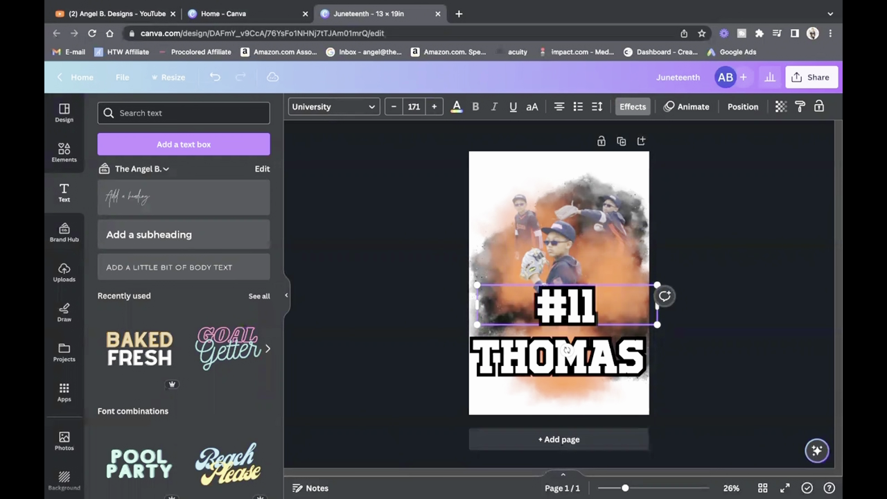
# Step: Fit the number's text box to "#11" and scale it to font size 148 above the end of the name
pyautogui.moveTo(659, 311); pyautogui.dragTo(614, 349)
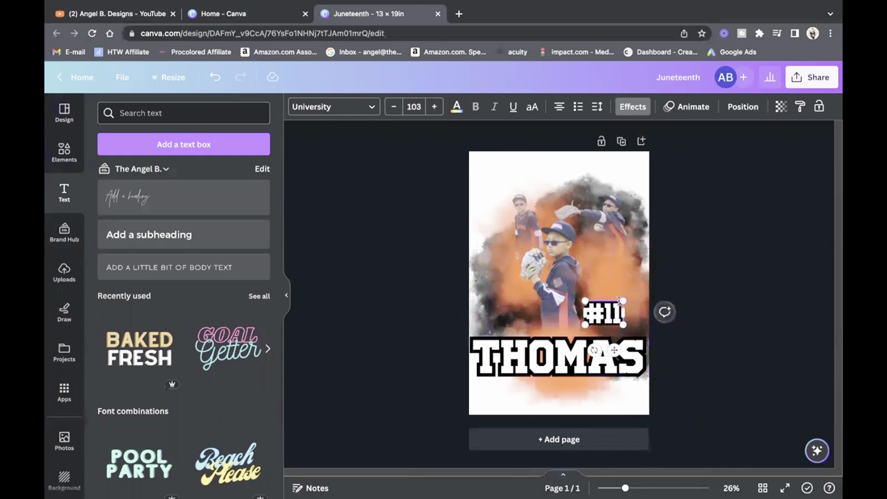
pyautogui.moveTo(622, 301); pyautogui.dragTo(639, 291)
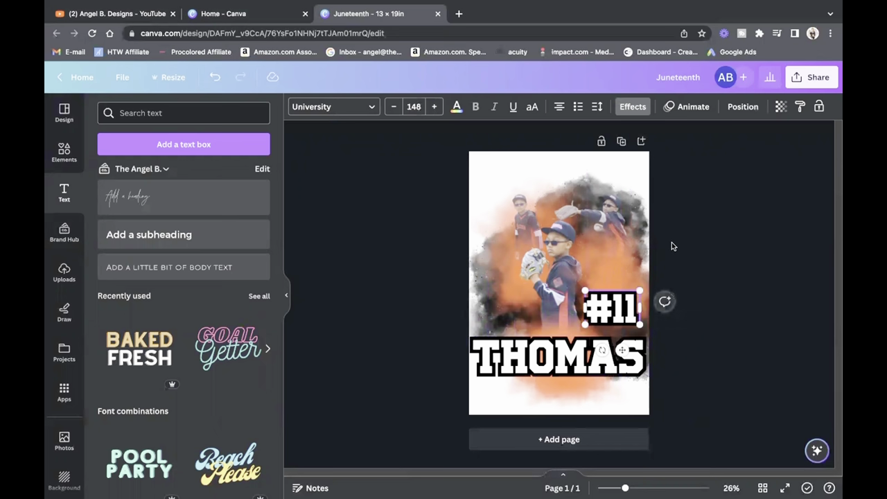
# Step: Try changing all white text to the default solid orange, and undo the change
pyautogui.click(456, 107)
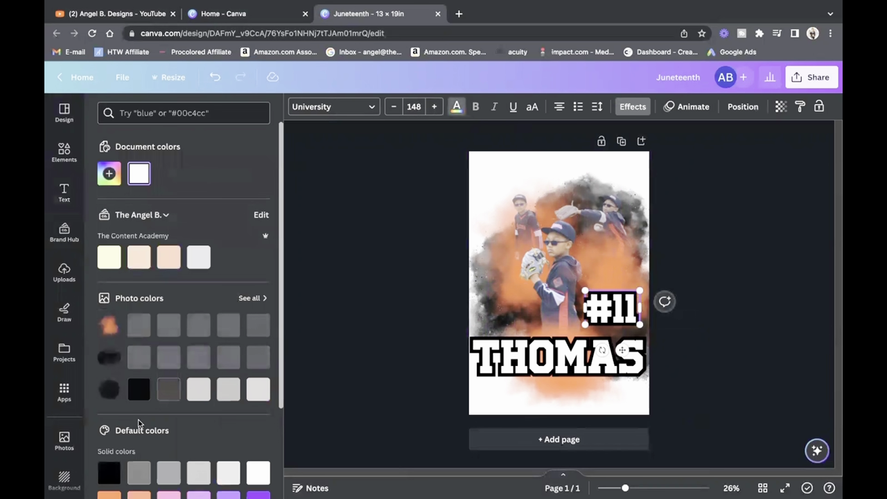
pyautogui.click(109, 493)
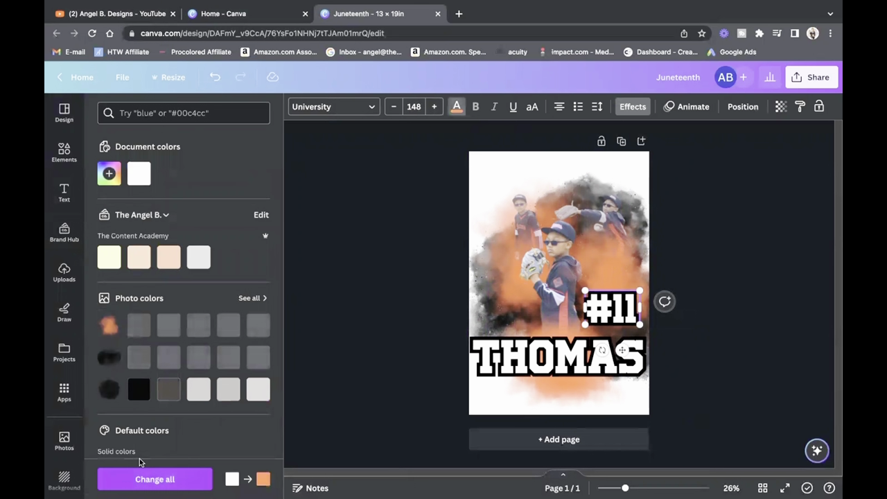
pyautogui.scroll(-3, 198, 391)
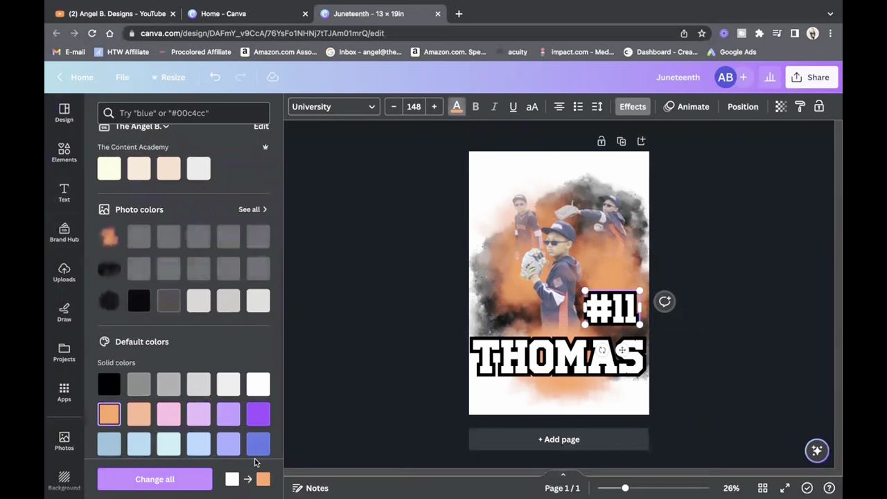
pyautogui.click(156, 480)
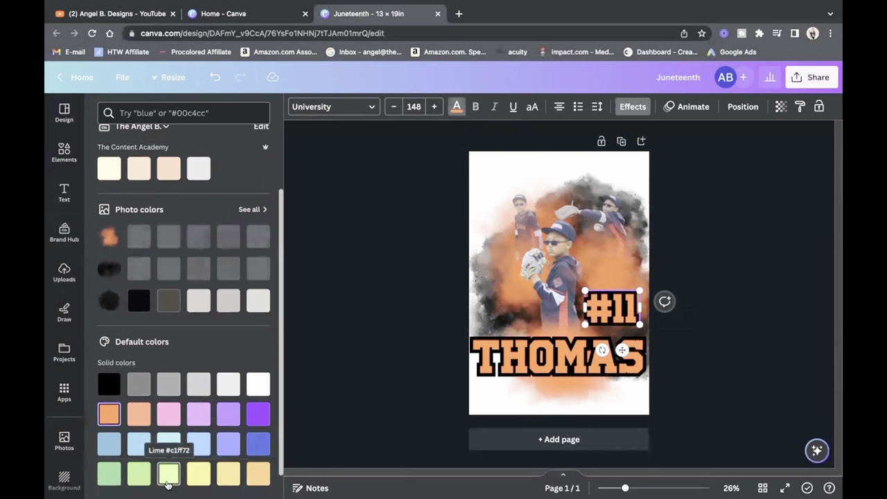
pyautogui.click(376, 398)
pyautogui.click(395, 388)
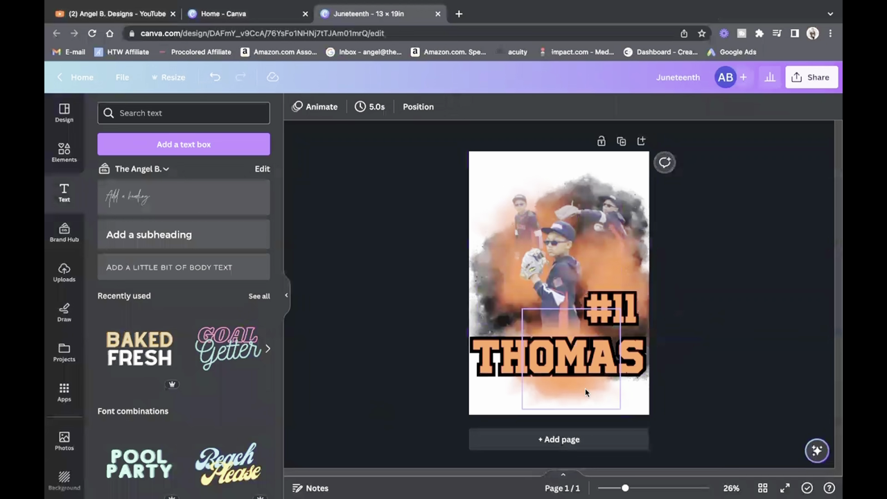
pyautogui.click(594, 323)
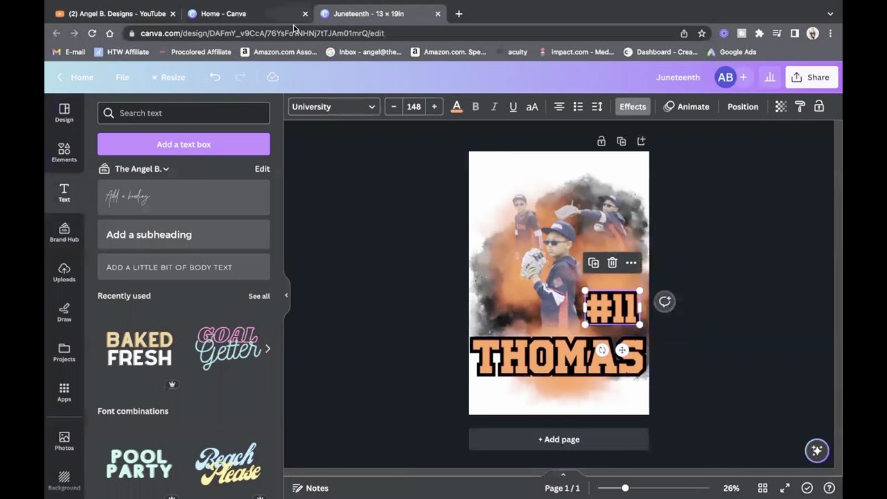
pyautogui.click(219, 79)
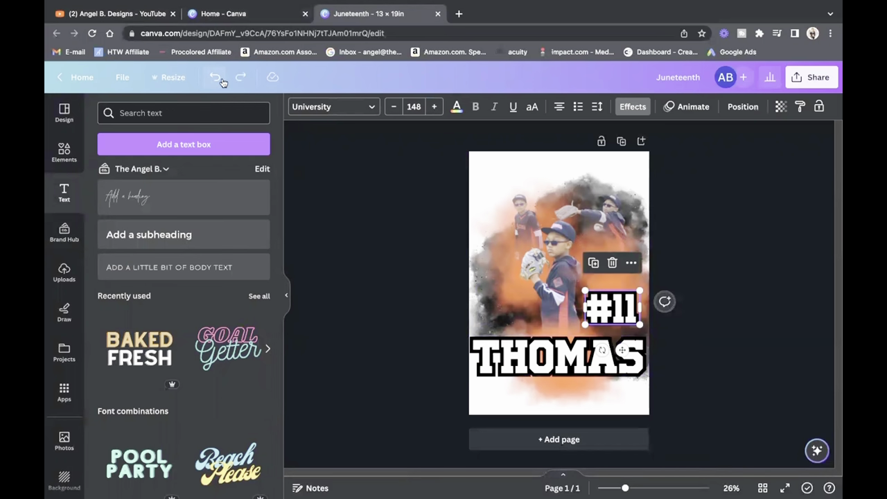
# Step: Set the fill color of only the "#11" text to the default solid orange
pyautogui.click(765, 354)
pyautogui.click(627, 312)
pyautogui.click(457, 107)
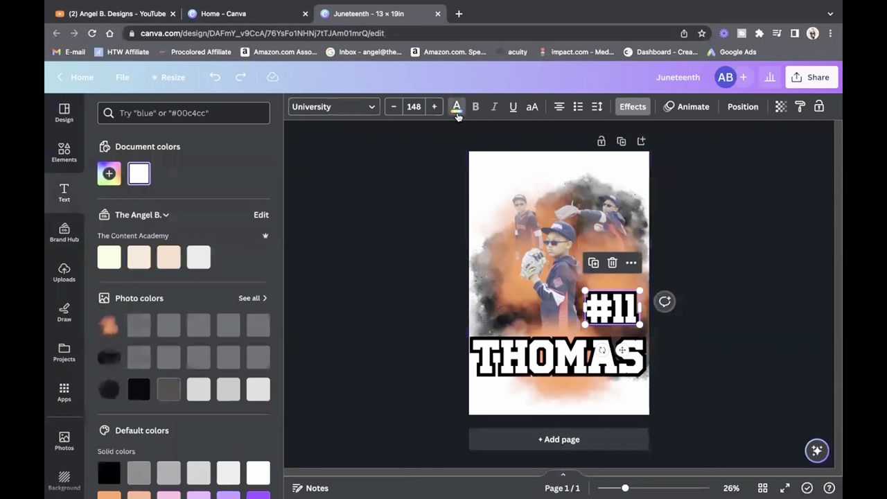
pyautogui.scroll(-3, 152, 347)
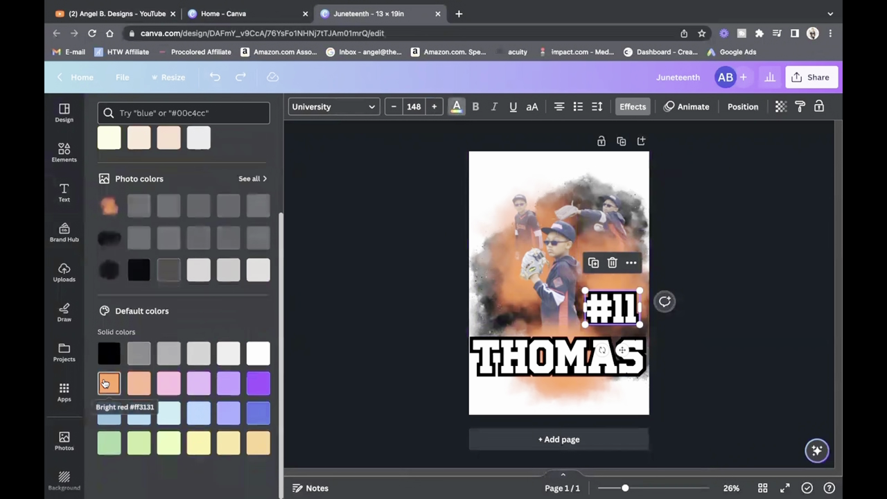
pyautogui.click(105, 383)
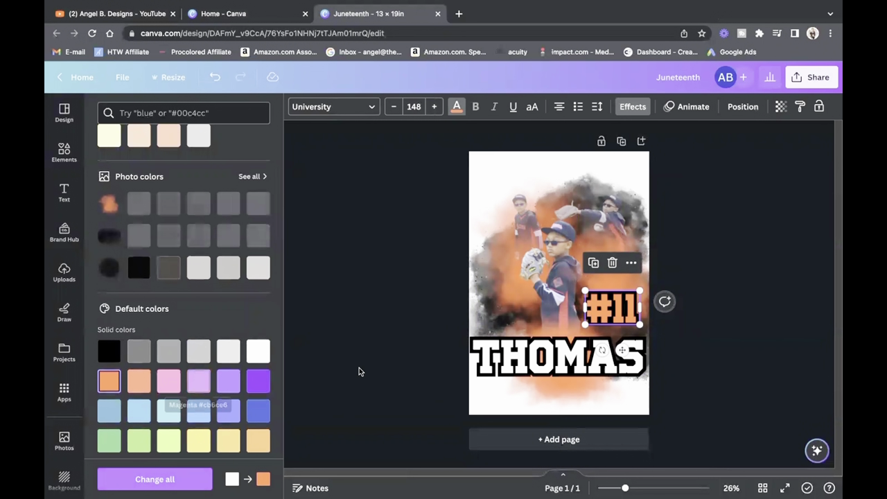
# Step: Try a white outline on the "#11" text and reduce its outline thickness to 86
pyautogui.click(632, 106)
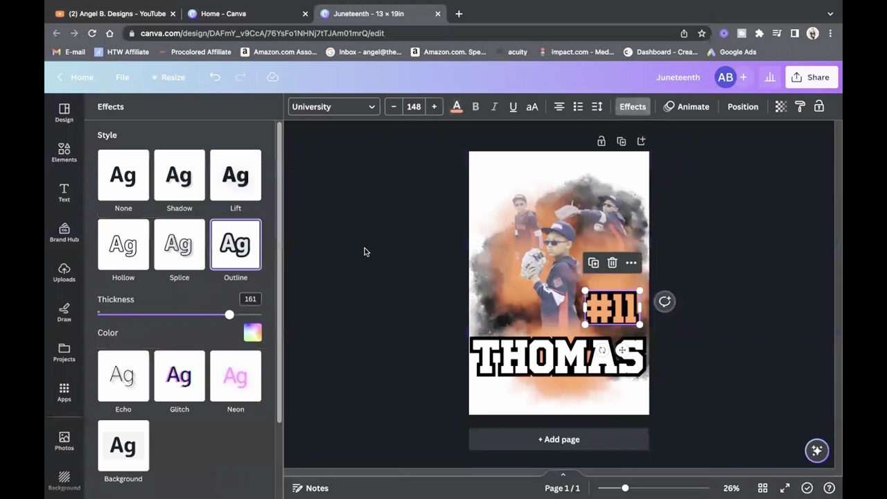
pyautogui.click(252, 333)
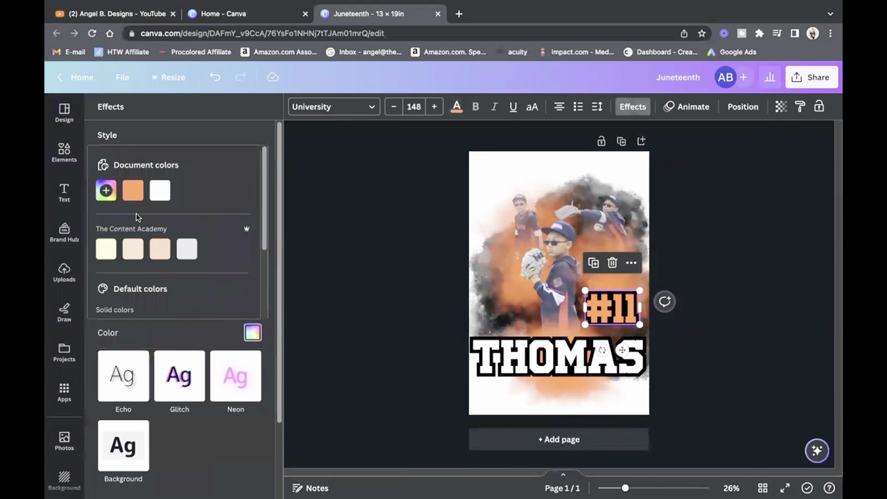
pyautogui.click(155, 194)
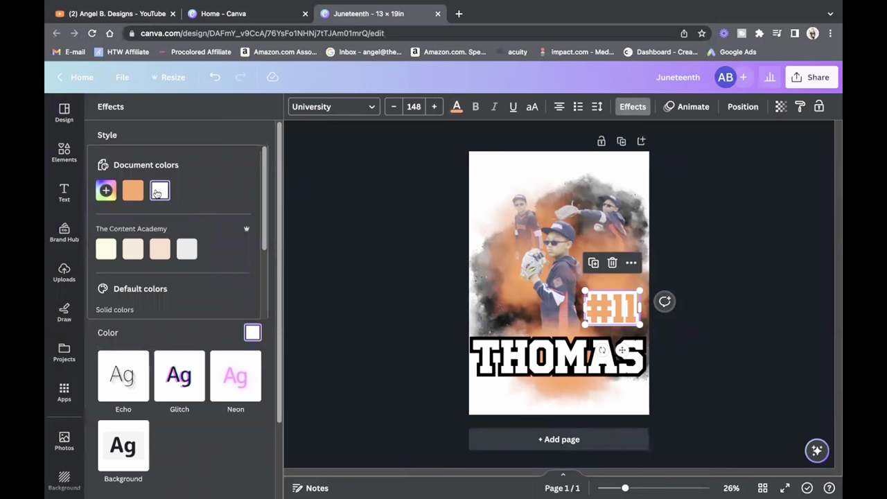
pyautogui.click(220, 338)
pyautogui.moveTo(228, 315); pyautogui.dragTo(167, 313)
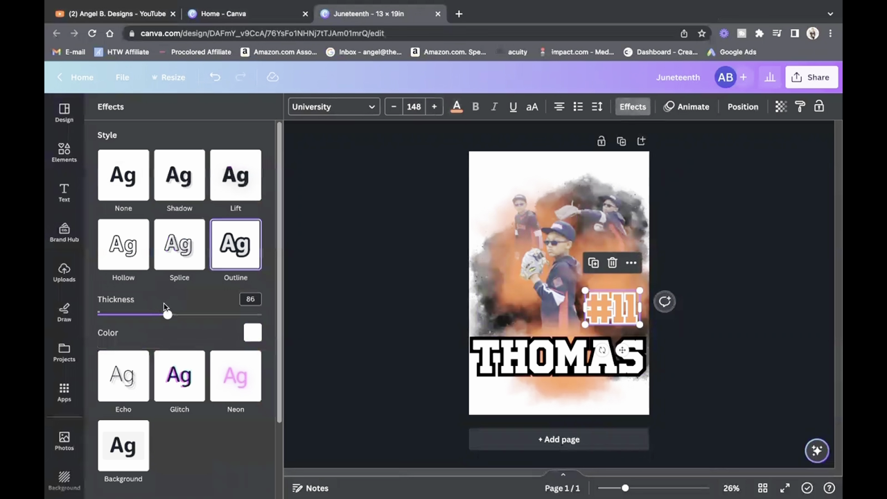
# Step: Set the outline color of the "#11" text to solid black
pyautogui.click(252, 335)
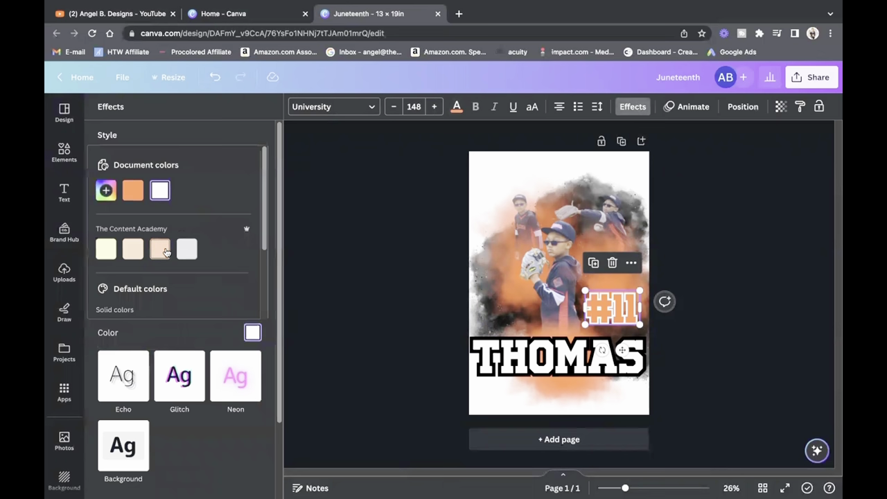
pyautogui.scroll(-3, 166, 253)
pyautogui.click(106, 236)
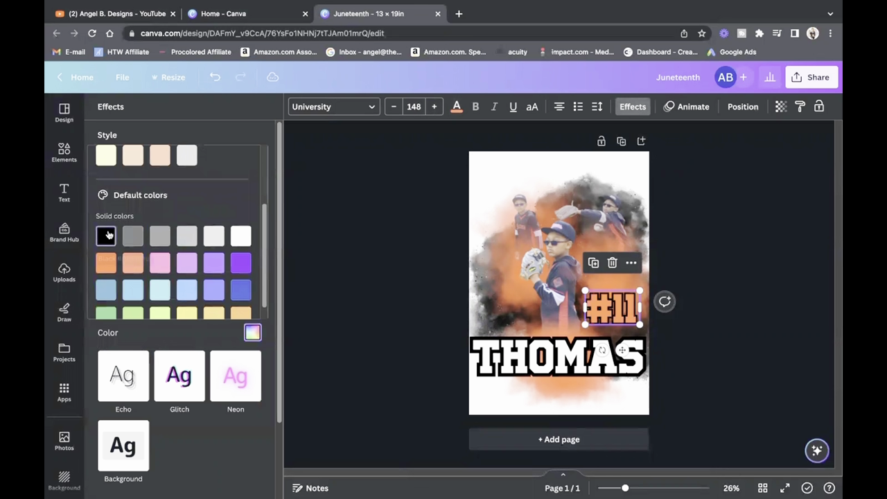
pyautogui.click(371, 281)
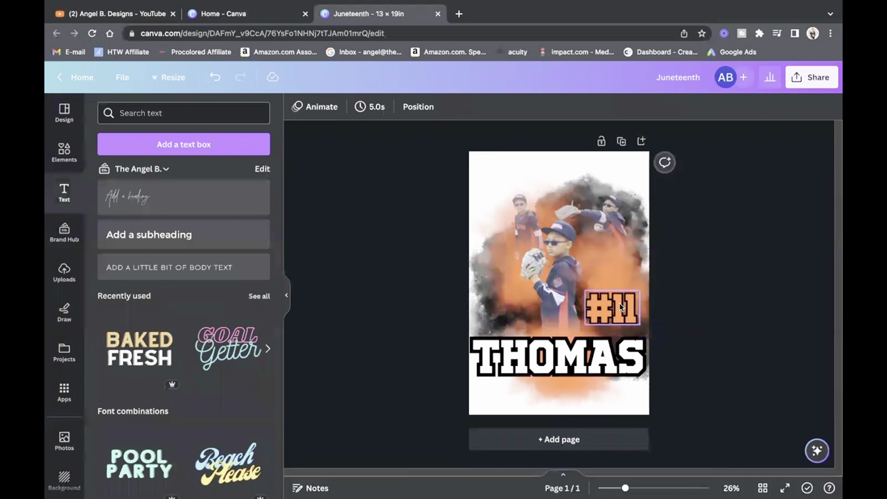
# Step: Try the light gray brand color as the fill of the "#11" text
pyautogui.click(622, 307)
pyautogui.click(458, 107)
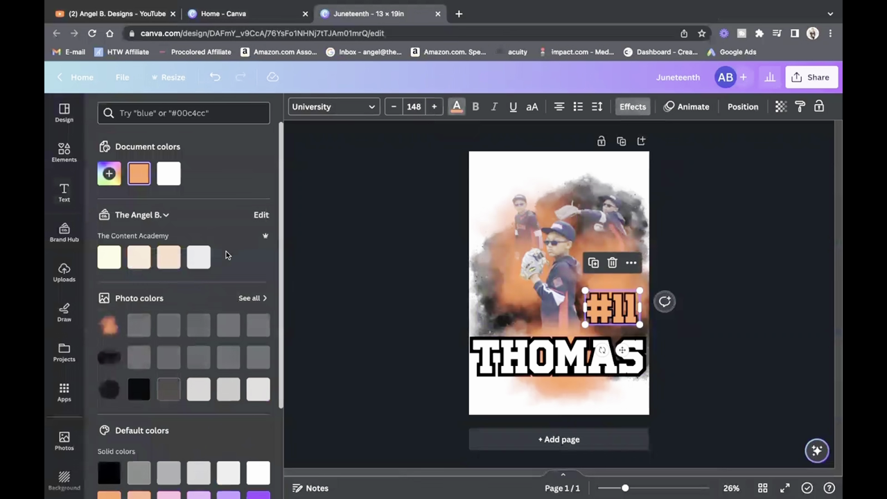
pyautogui.click(198, 257)
pyautogui.press('Escape')
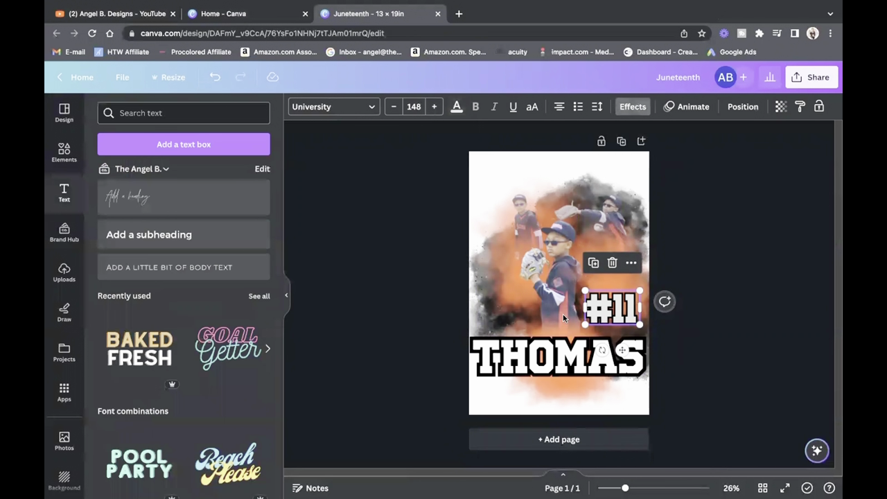
# Step: Shrink the "#11" text to font size 119 and reposition it just above the end of the name
pyautogui.click(744, 329)
pyautogui.click(610, 307)
pyautogui.moveTo(586, 292); pyautogui.dragTo(591, 298)
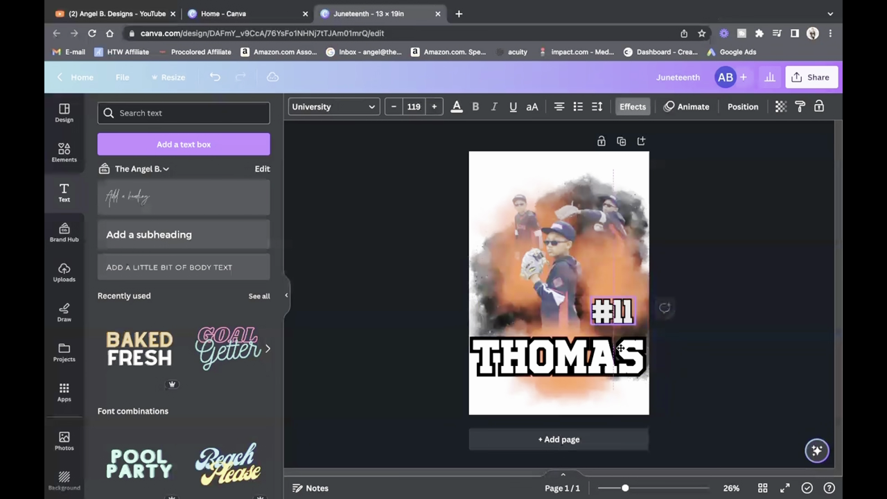
pyautogui.click(742, 353)
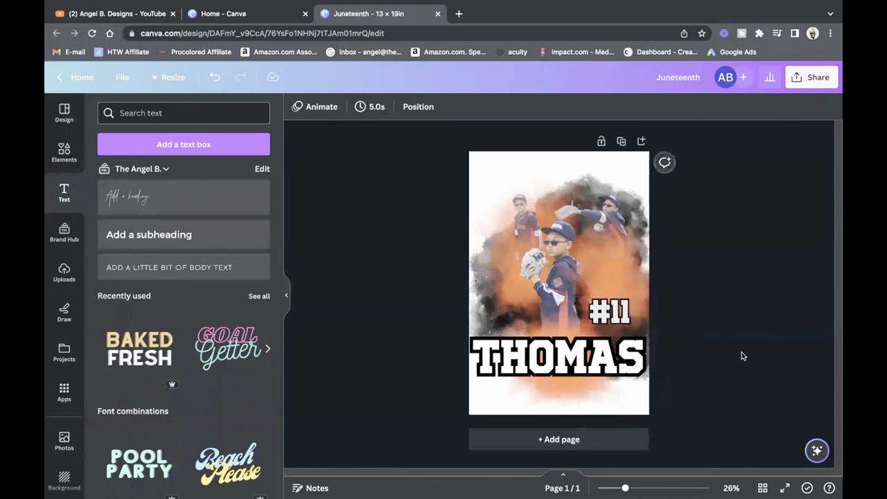
# Step: Set the fill color of the "#11" text to the white document color
pyautogui.click(610, 311)
pyautogui.click(456, 108)
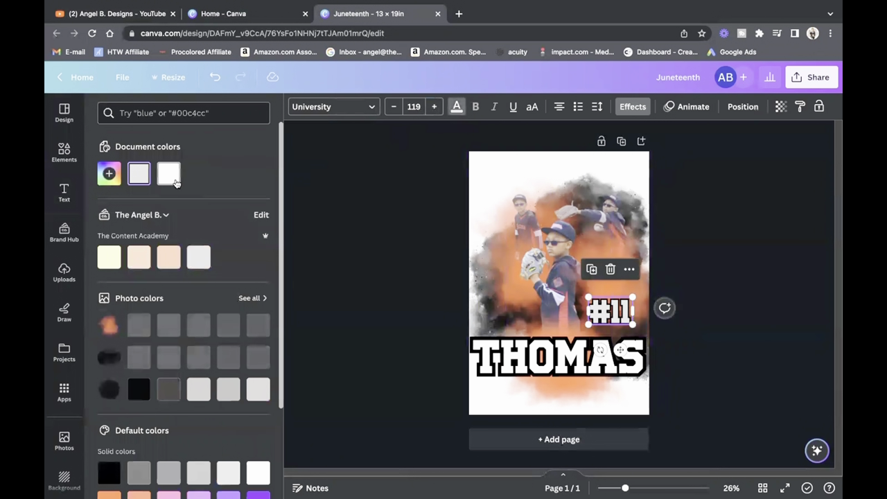
pyautogui.click(686, 291)
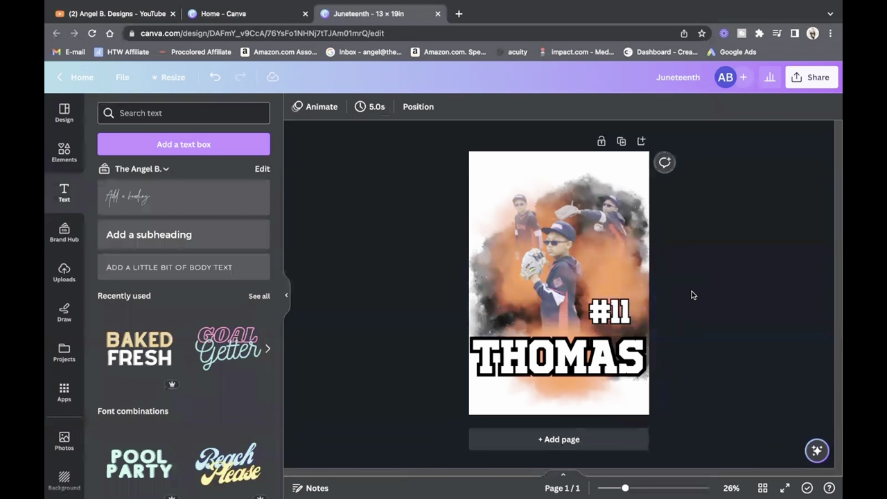
# Step: Add the "Shining star White" graphic from the recently used elements to the page and view its details
pyautogui.click(64, 152)
pyautogui.scroll(-4, 197, 255)
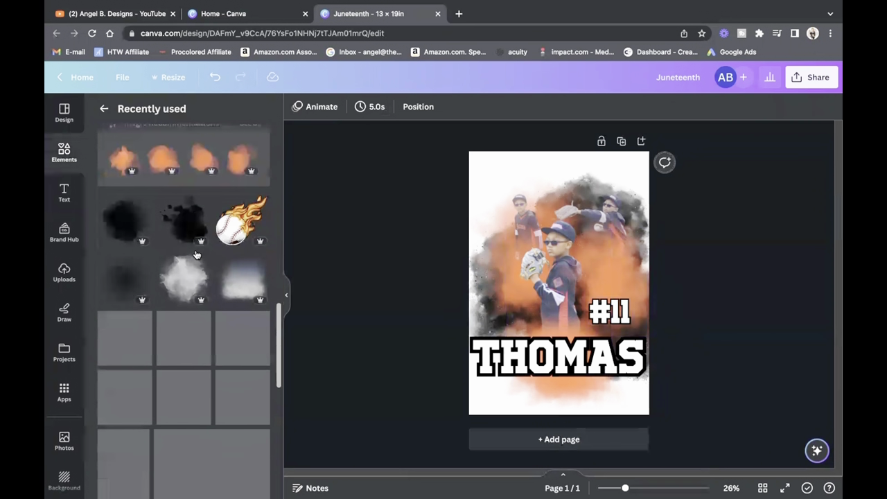
pyautogui.scroll(-4, 196, 255)
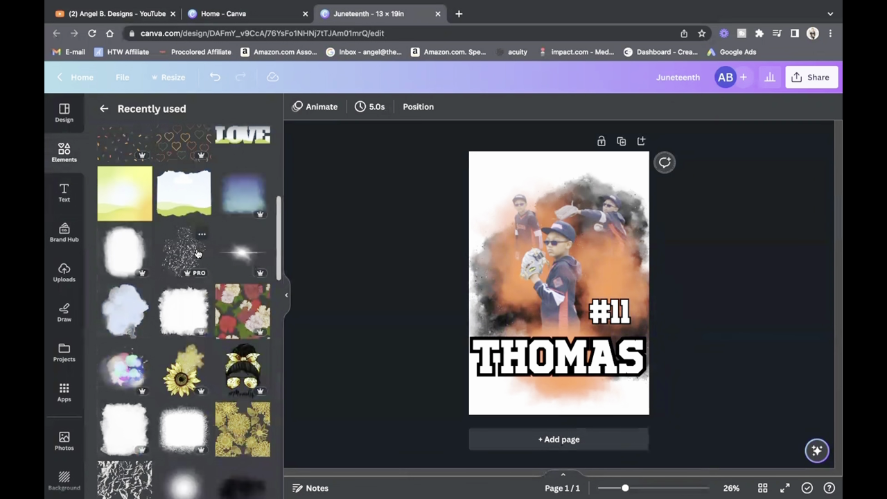
pyautogui.click(243, 253)
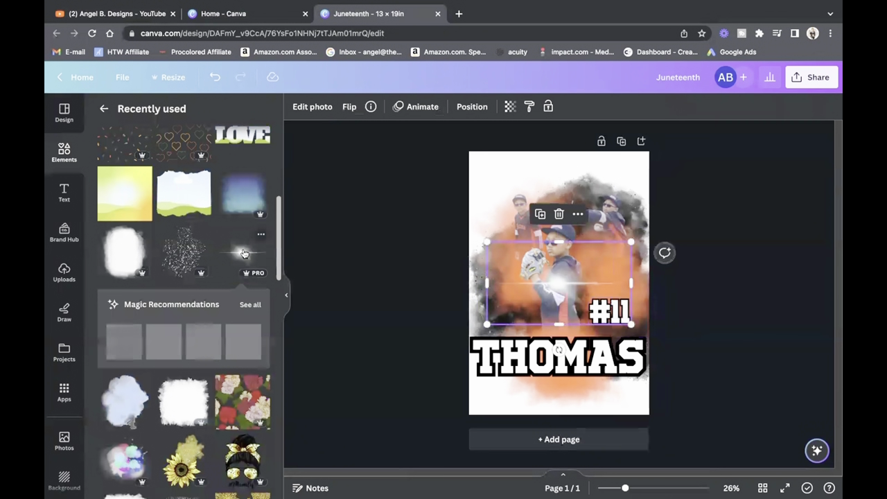
pyautogui.click(261, 237)
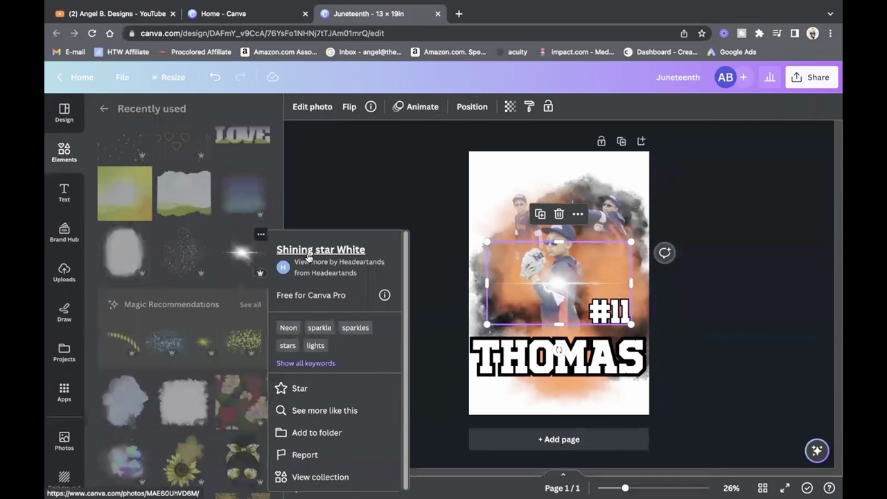
pyautogui.click(363, 192)
# Step: Shrink the white star flare to about 4.32 × 2.47 in and place it over the upper edge of the name's first letter
pyautogui.click(581, 275)
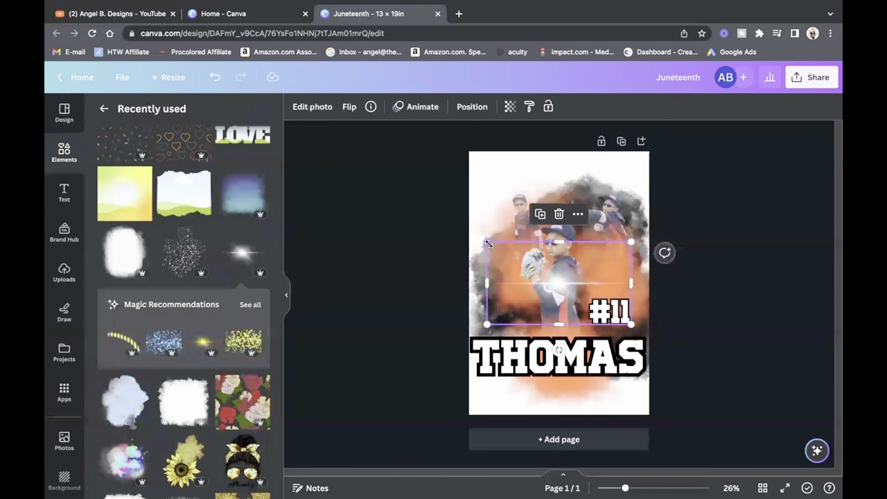
pyautogui.moveTo(488, 244); pyautogui.dragTo(571, 291)
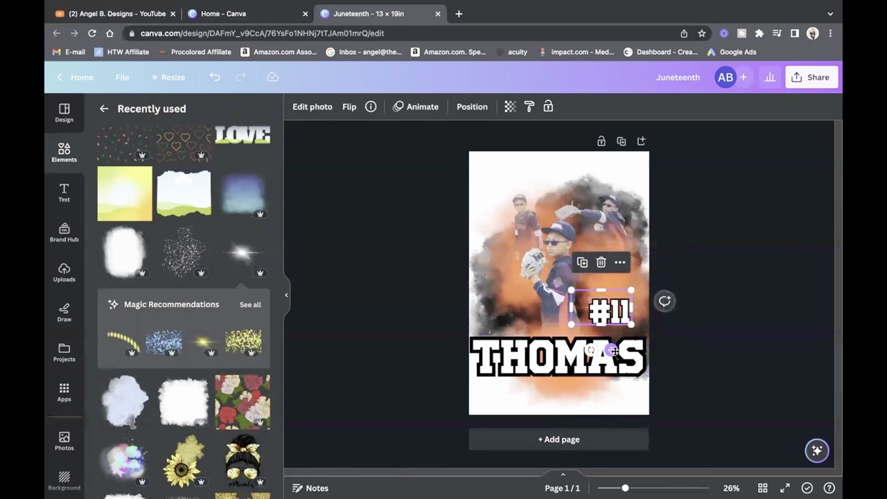
pyautogui.moveTo(614, 351); pyautogui.dragTo(516, 377)
# Step: Bring the star flare on the name's first letter to the front of the layer order
pyautogui.click(472, 106)
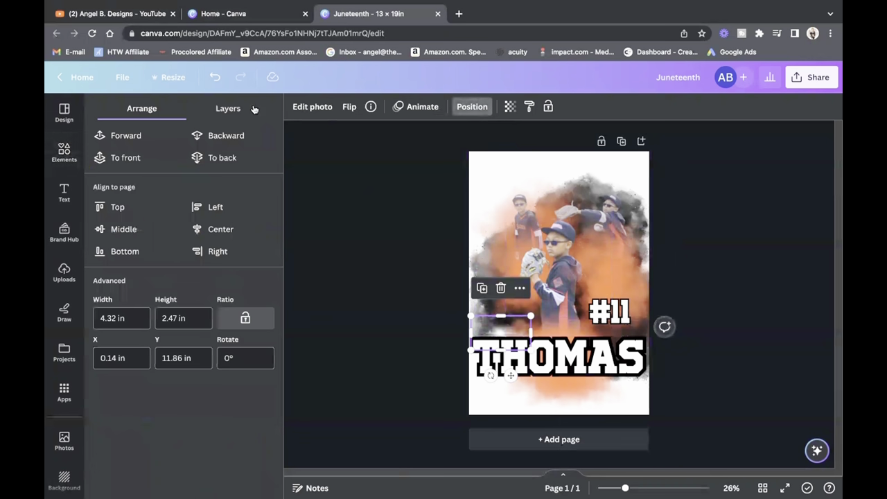
pyautogui.click(146, 157)
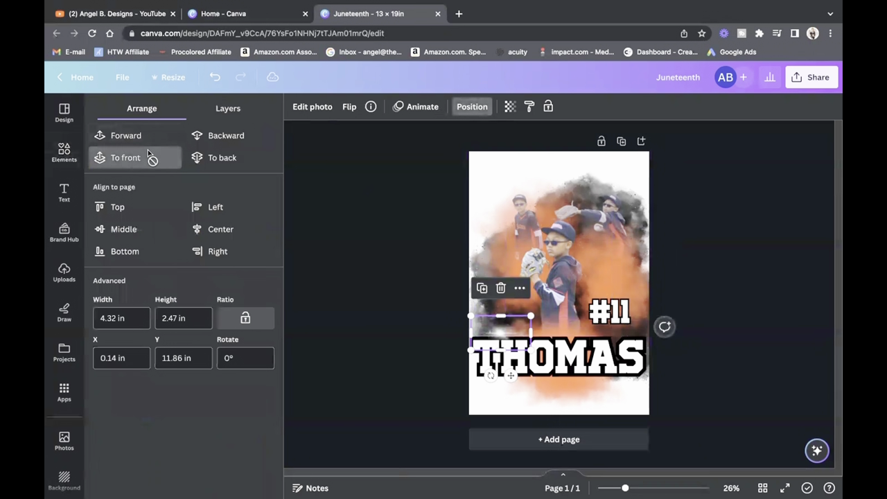
pyautogui.click(409, 279)
# Step: Place copies of the star flare beside the upper-right player's glove and on the front player's glove
pyautogui.click(498, 333)
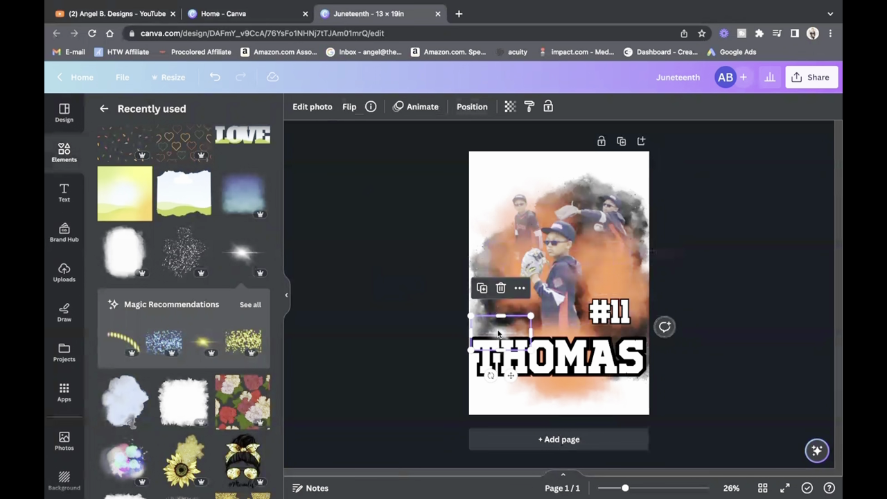
pyautogui.moveTo(497, 333); pyautogui.dragTo(572, 222)
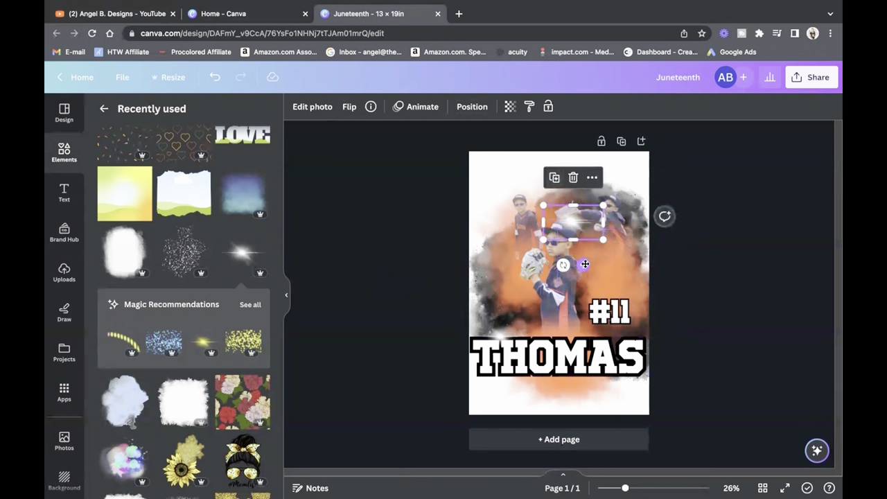
pyautogui.moveTo(583, 264); pyautogui.dragTo(529, 305)
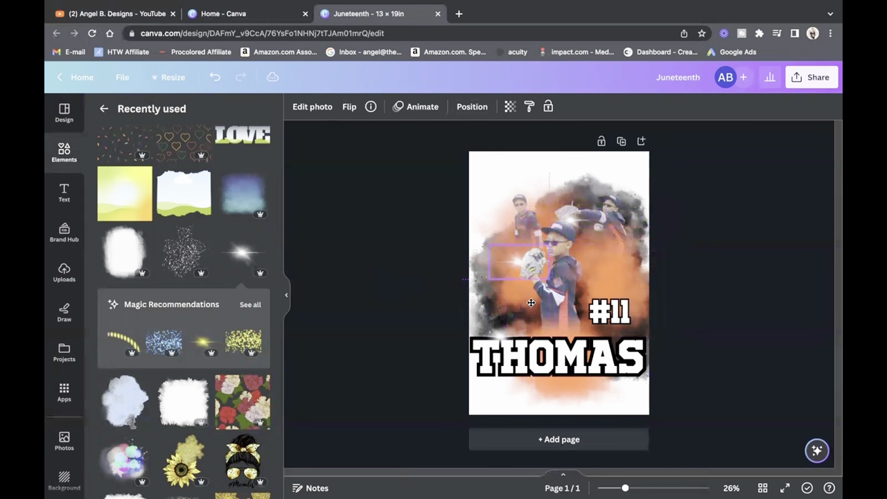
# Step: Add another star flare copy, try it on the upper-right player, and move it just left of the "#11" text
pyautogui.click(501, 218)
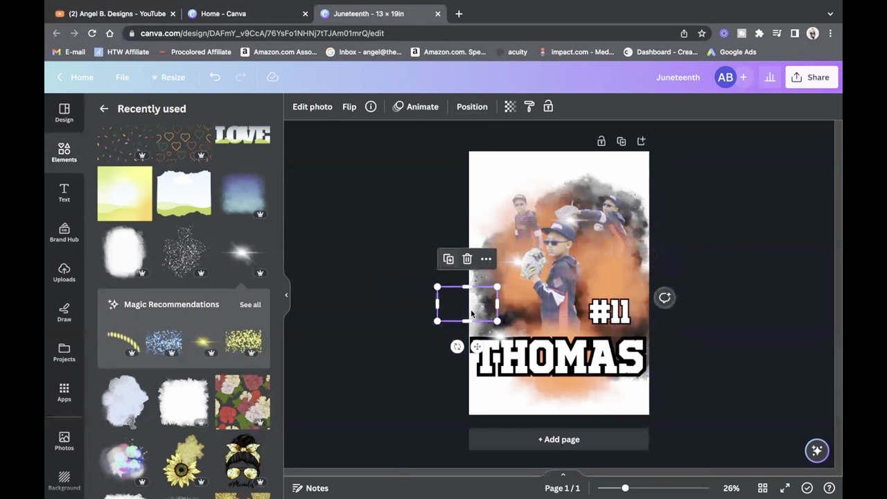
pyautogui.moveTo(477, 346); pyautogui.dragTo(641, 247)
pyautogui.click(789, 310)
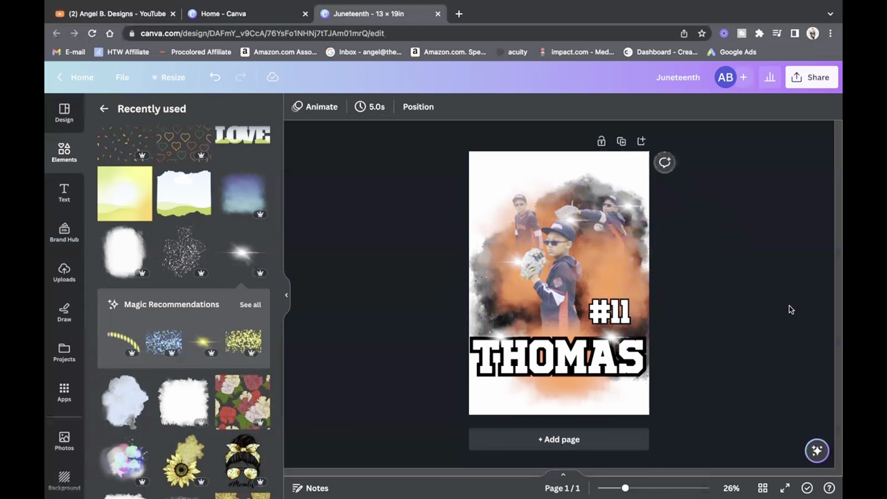
pyautogui.moveTo(629, 208); pyautogui.dragTo(585, 299)
pyautogui.click(768, 271)
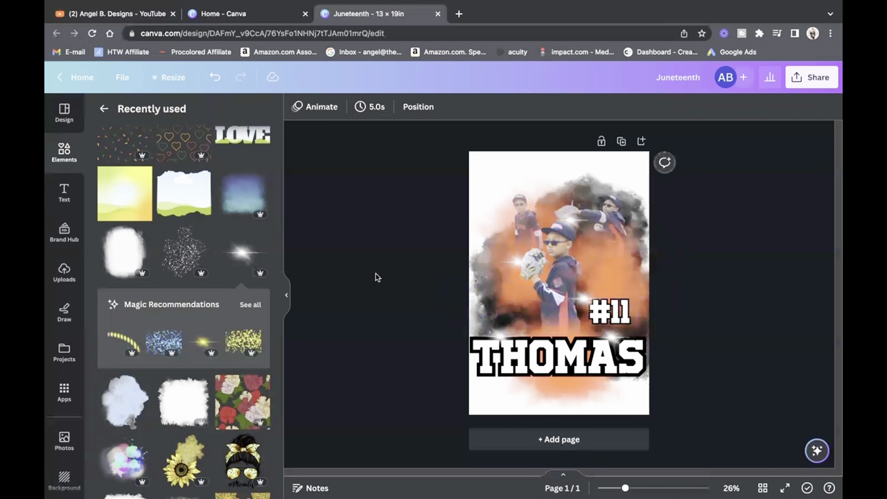
# Step: Browse the elements library, including its graphics, stickers, photos and featured collections, for further design elements
pyautogui.scroll(-5, 250, 272)
pyautogui.click(104, 109)
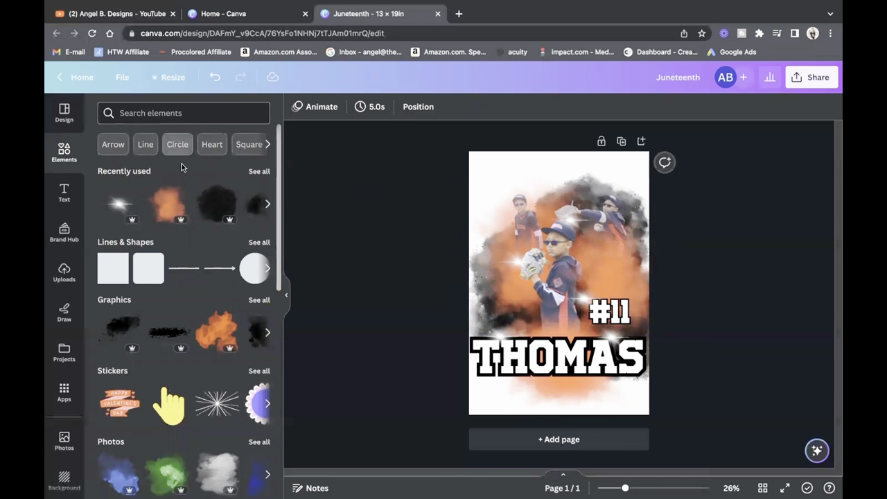
pyautogui.scroll(-5, 208, 236)
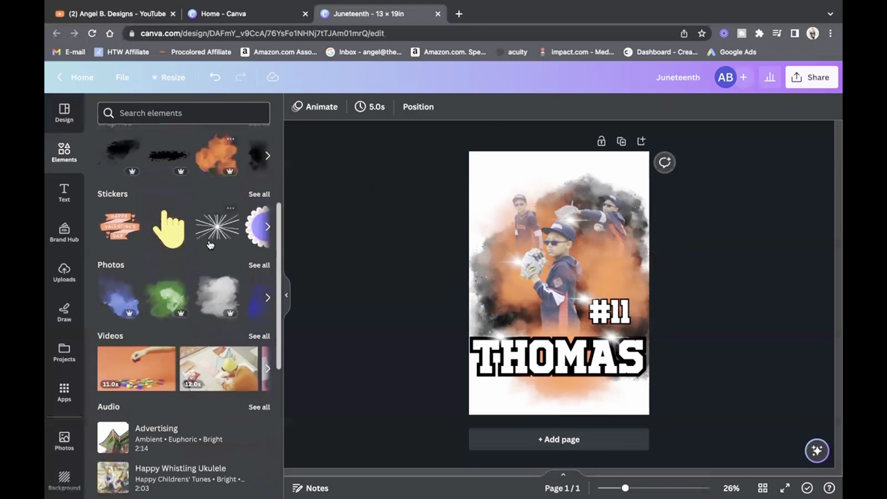
pyautogui.scroll(-15, 209, 244)
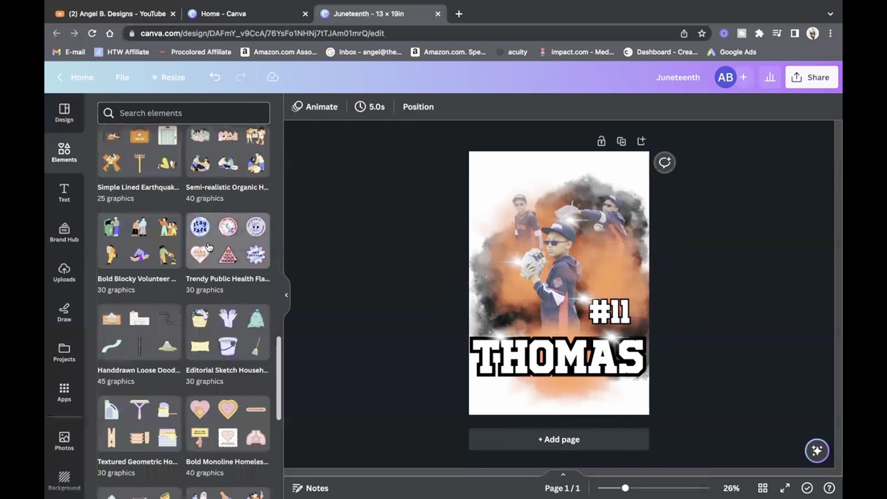
pyautogui.scroll(-10, 208, 247)
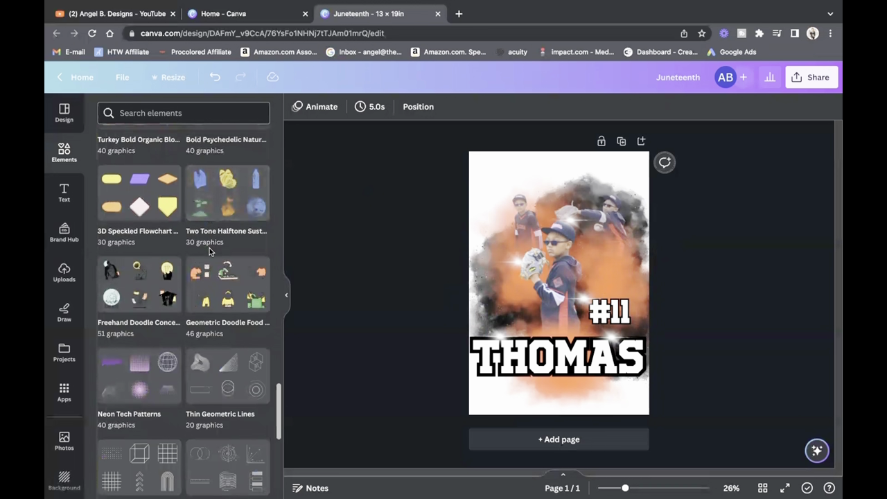
pyautogui.scroll(-6, 208, 248)
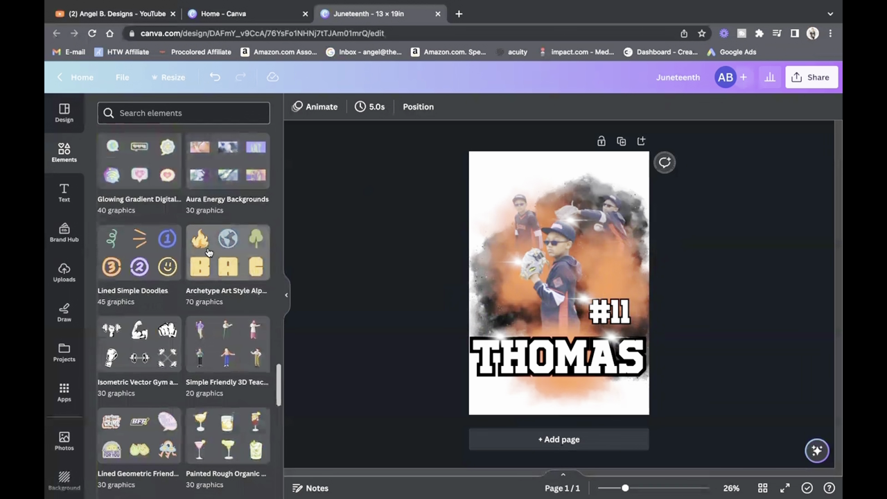
pyautogui.scroll(-5, 207, 252)
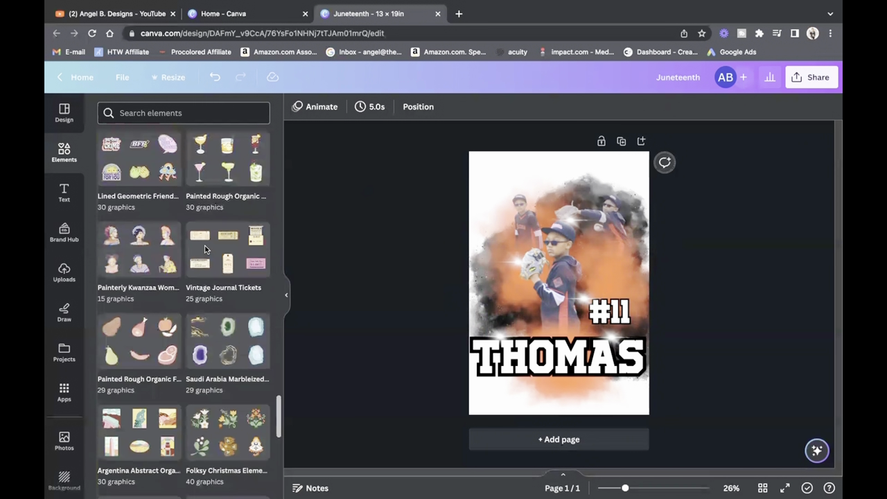
pyautogui.scroll(-3, 204, 250)
pyautogui.scroll(2, 201, 249)
pyautogui.scroll(-3, 199, 250)
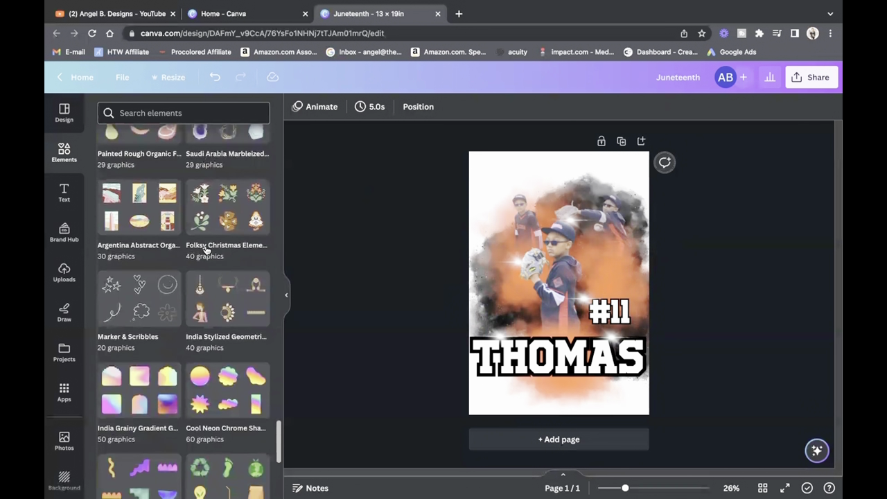
pyautogui.scroll(-3, 199, 250)
pyautogui.scroll(10, 205, 253)
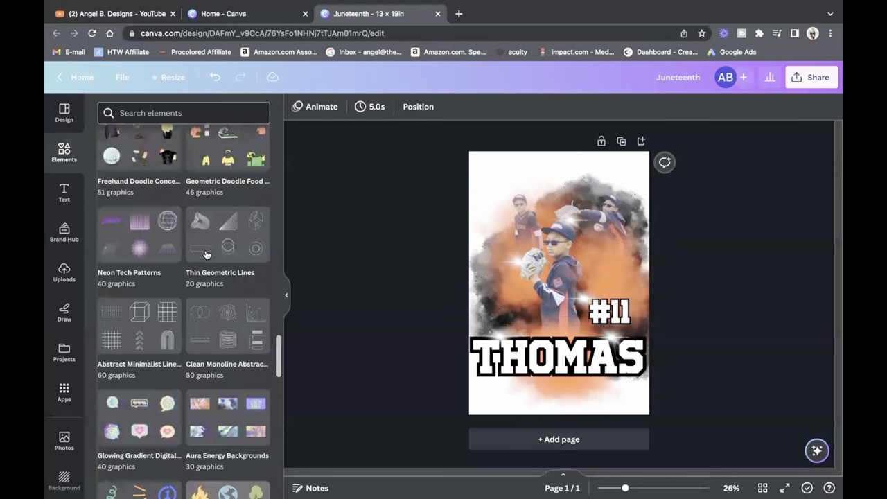
pyautogui.scroll(15, 206, 254)
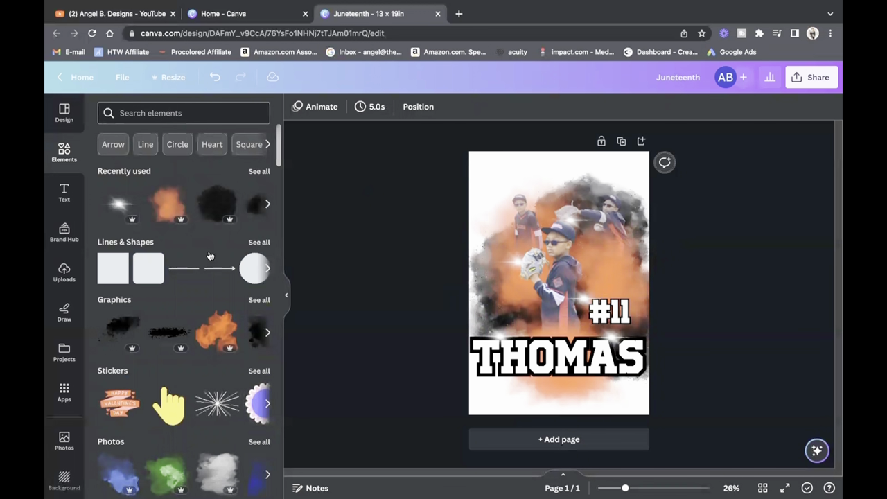
pyautogui.scroll(-1, 210, 257)
pyautogui.scroll(1, 210, 256)
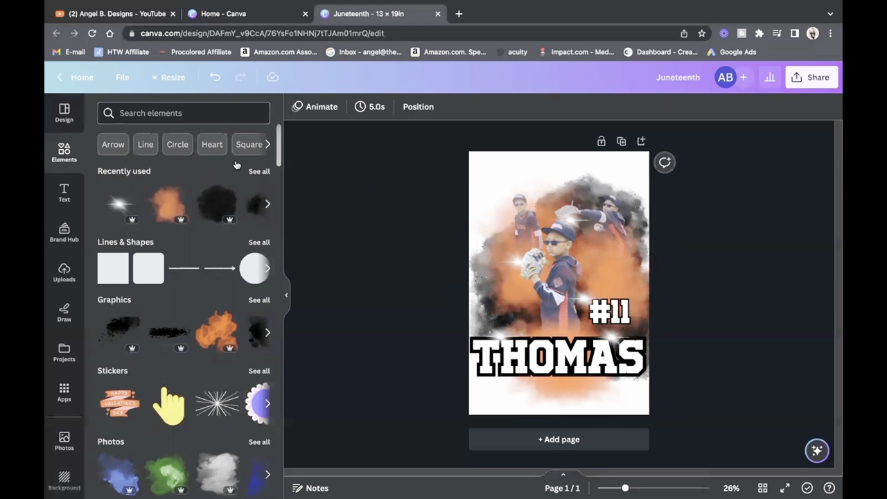
# Step: Hide the elements library to view the collage on its own
pyautogui.click(290, 298)
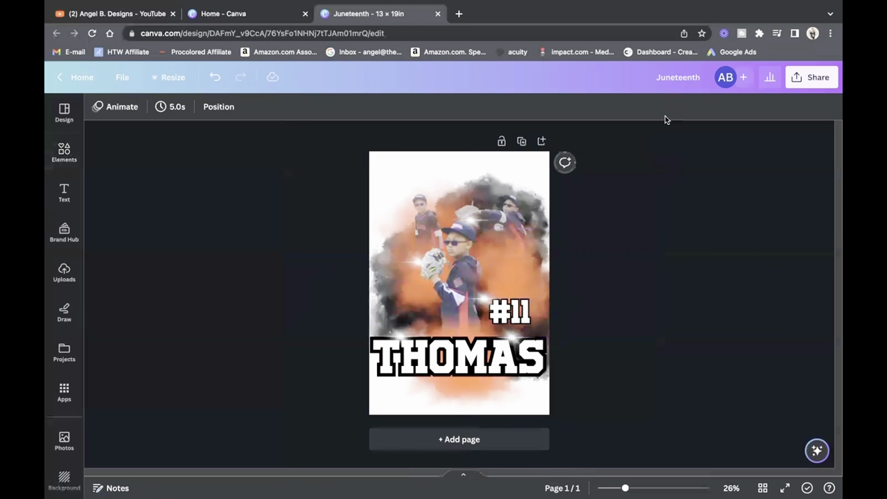
pyautogui.moveTo(527, 5)
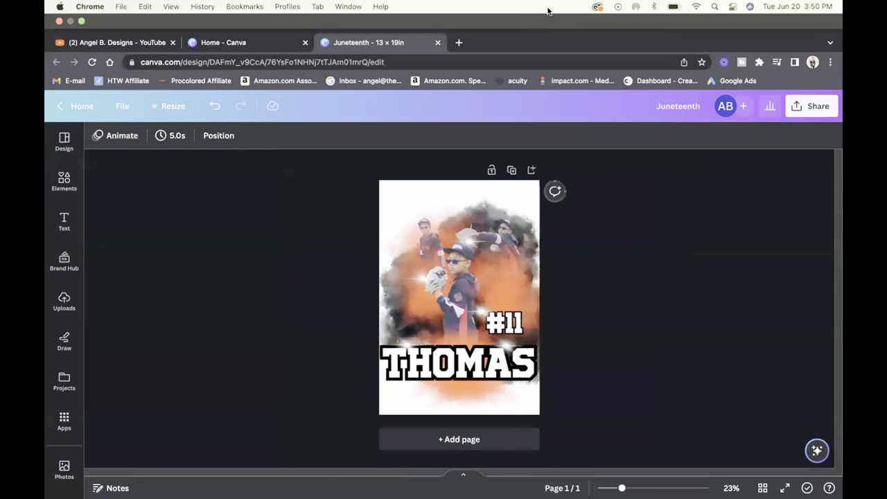